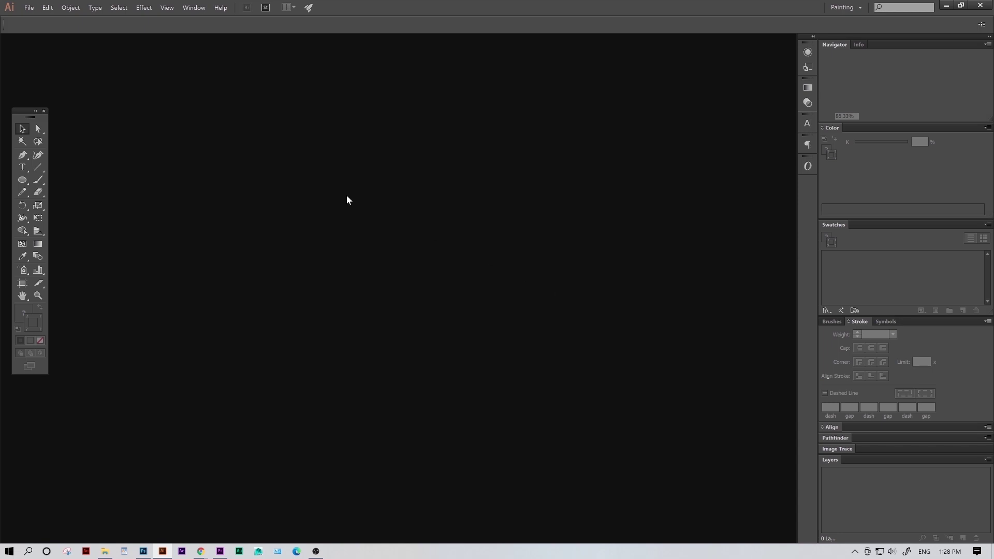
Create a new document in inches with a 20 in wide by 12 in high artboard.
{"action": "left_click", "coordinate": [29, 8]}
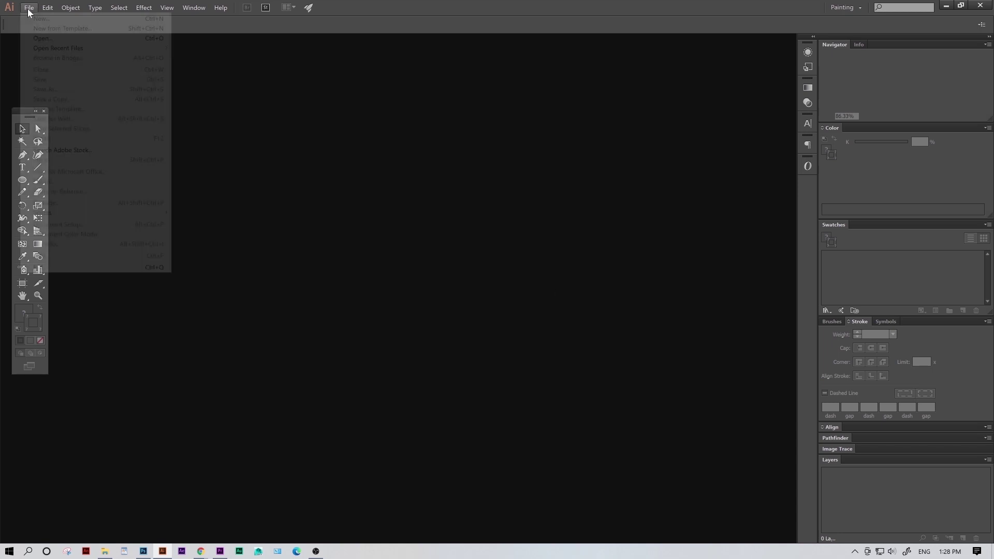
{"action": "left_click", "coordinate": [42, 17]}
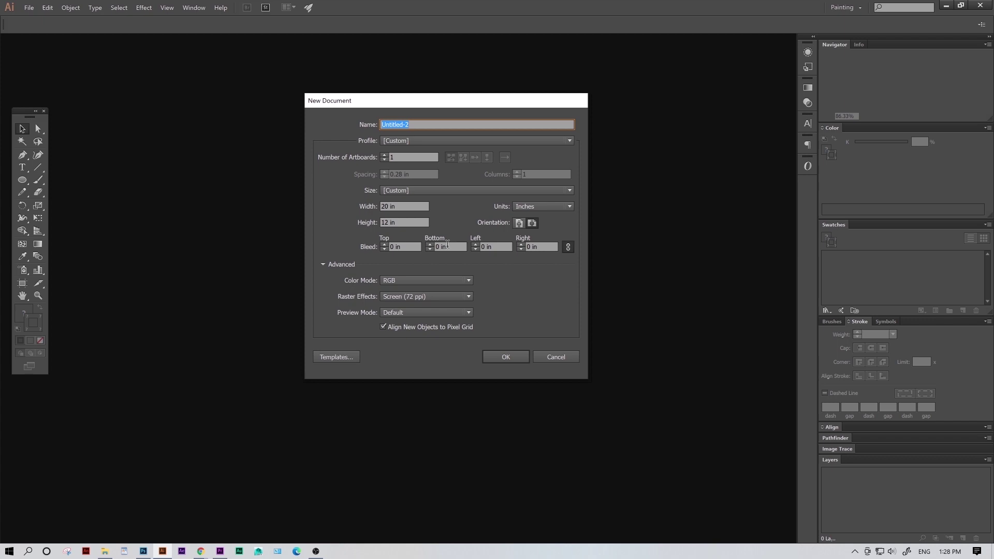
{"action": "left_click", "coordinate": [555, 203]}
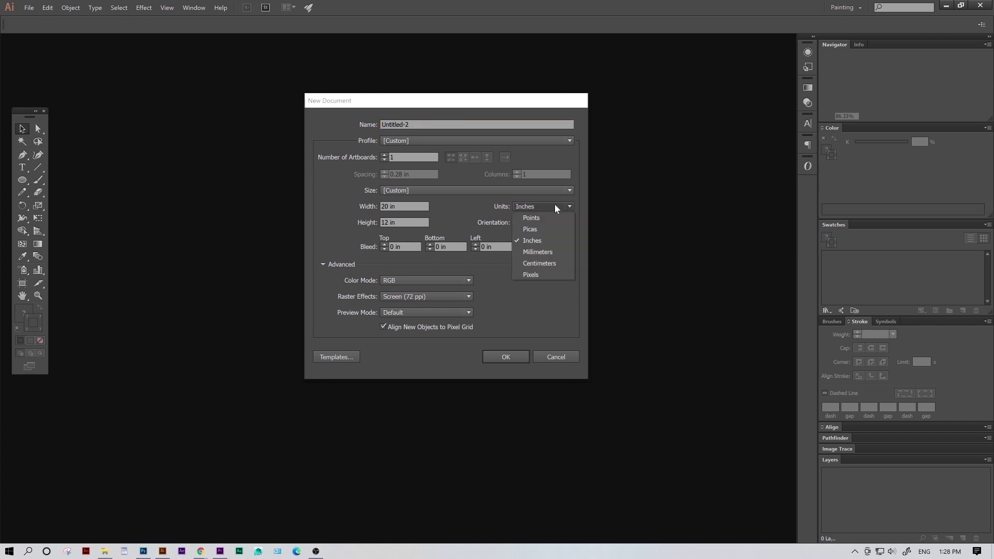
{"action": "left_click", "coordinate": [543, 241]}
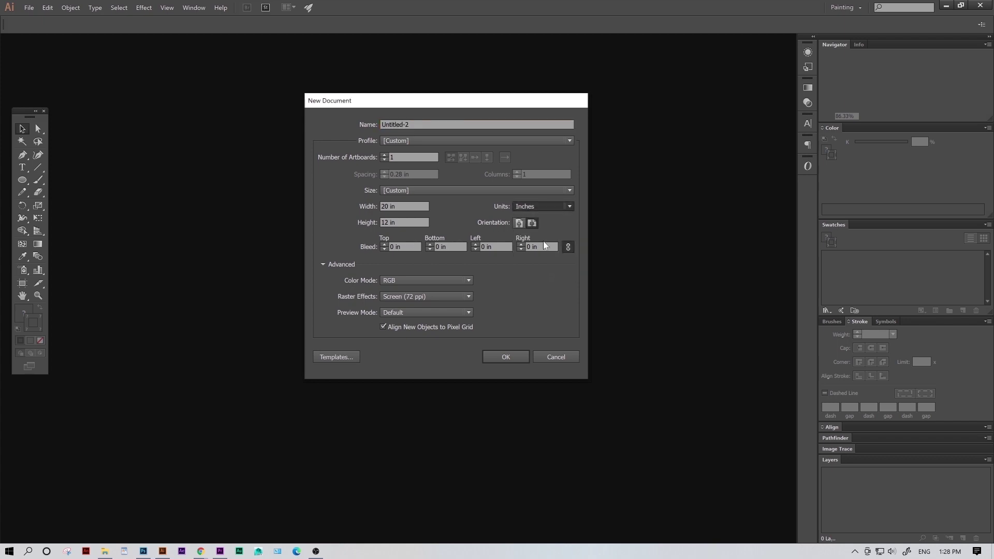
{"action": "left_click", "coordinate": [409, 207]}
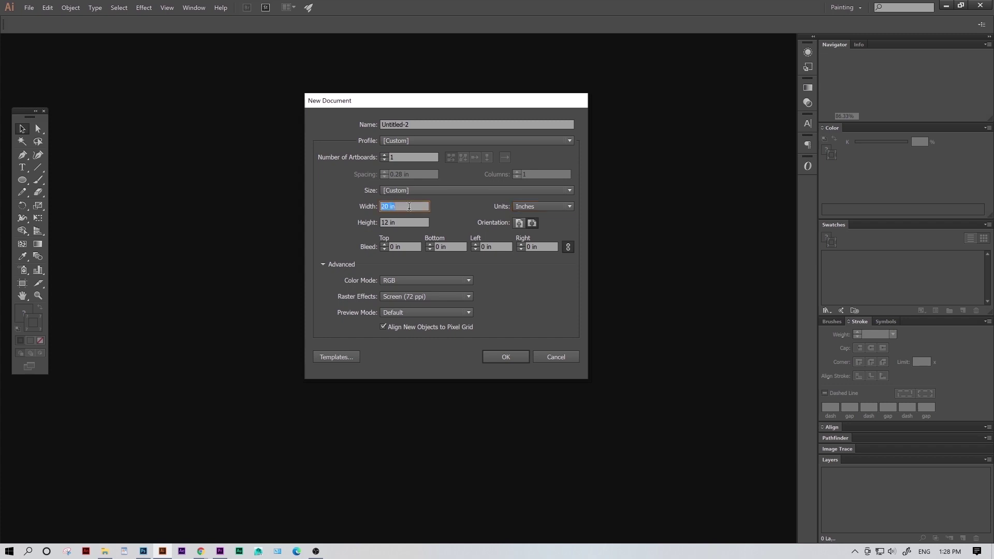
{"action": "type", "text": "48"}
{"action": "left_click", "coordinate": [409, 222]}
{"action": "type", "text": "36"}
{"action": "left_click", "coordinate": [407, 205]}
{"action": "type", "text": "20"}
{"action": "left_click", "coordinate": [411, 220]}
{"action": "type", "text": "12"}
{"action": "left_click", "coordinate": [507, 358]}
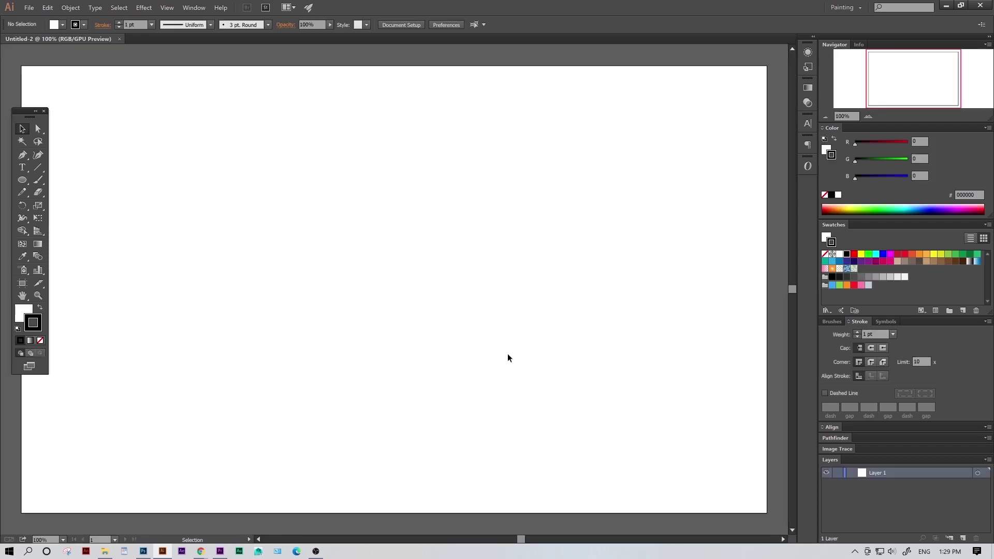
{"action": "key", "text": "z"}
{"action": "left_click_drag", "start_coordinate": [394, 273], "coordinate": [375, 275]}
{"action": "key", "text": "h"}
{"action": "left_click_drag", "start_coordinate": [511, 286], "coordinate": [519, 289]}
{"action": "key", "text": "v"}
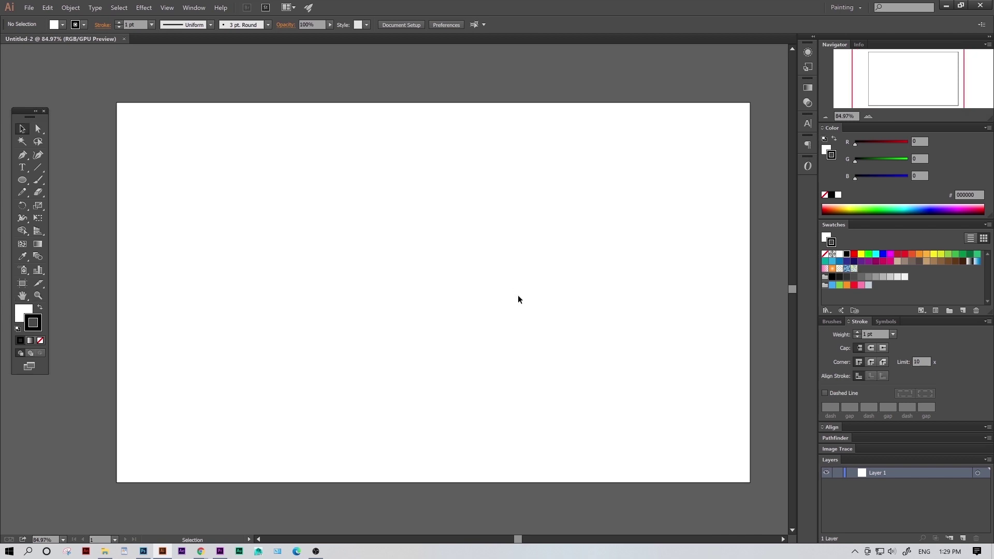
{"action": "left_click", "coordinate": [48, 7]}
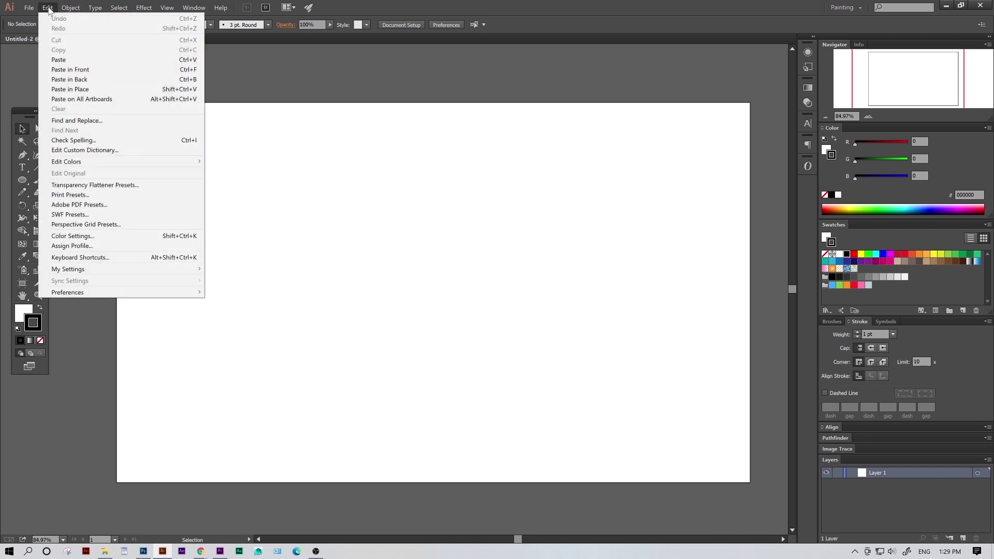
{"action": "mouse_move", "coordinate": [180, 297]}
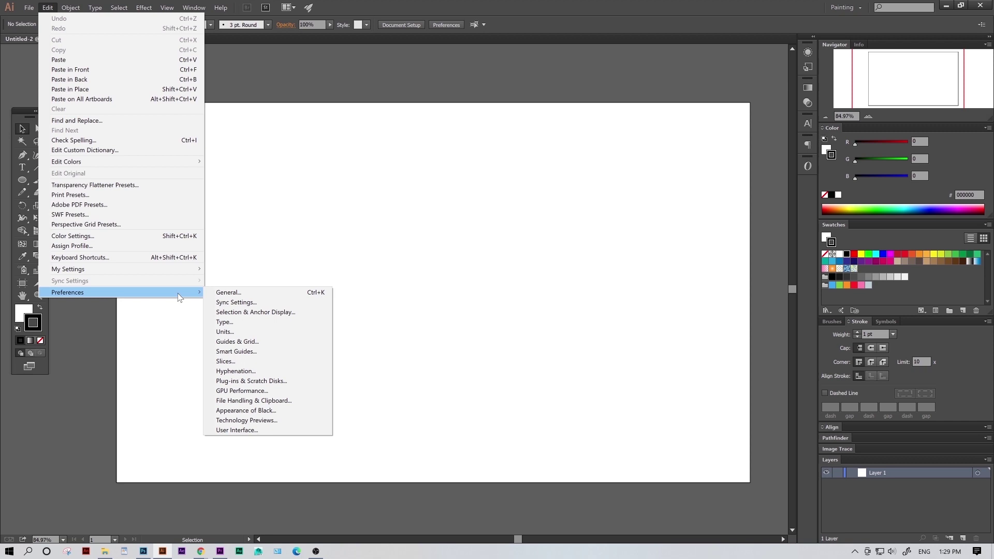
{"action": "left_click", "coordinate": [225, 332]}
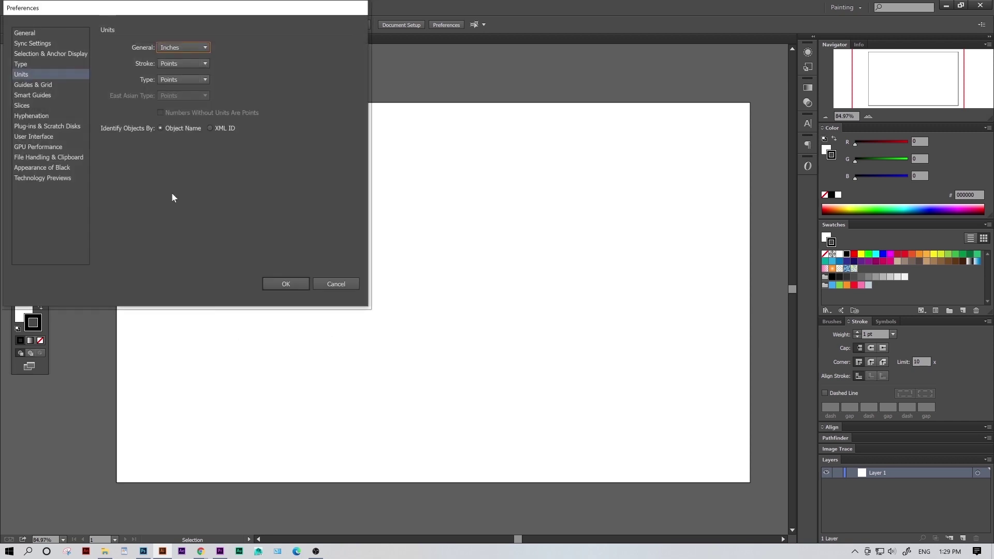
{"action": "left_click", "coordinate": [182, 47]}
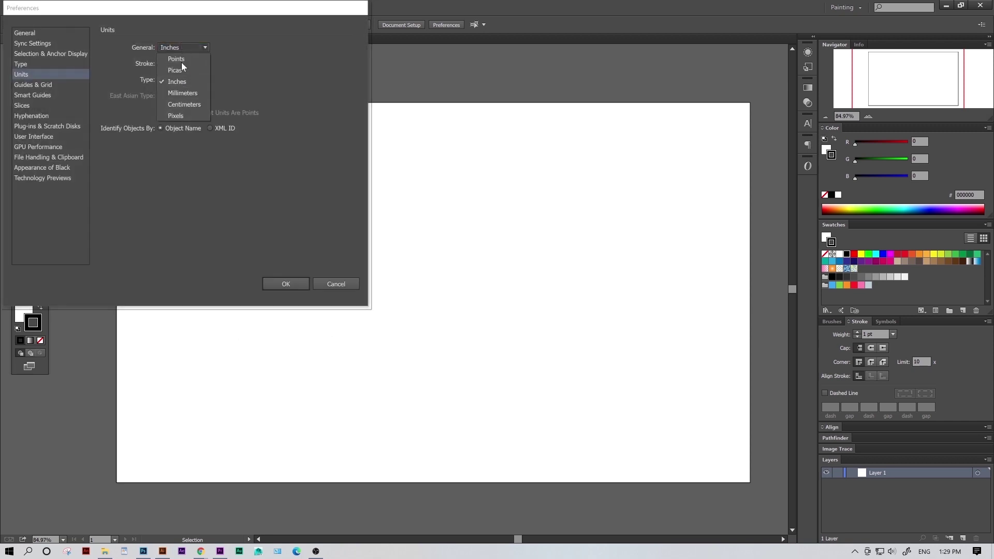
{"action": "left_click", "coordinate": [207, 48]}
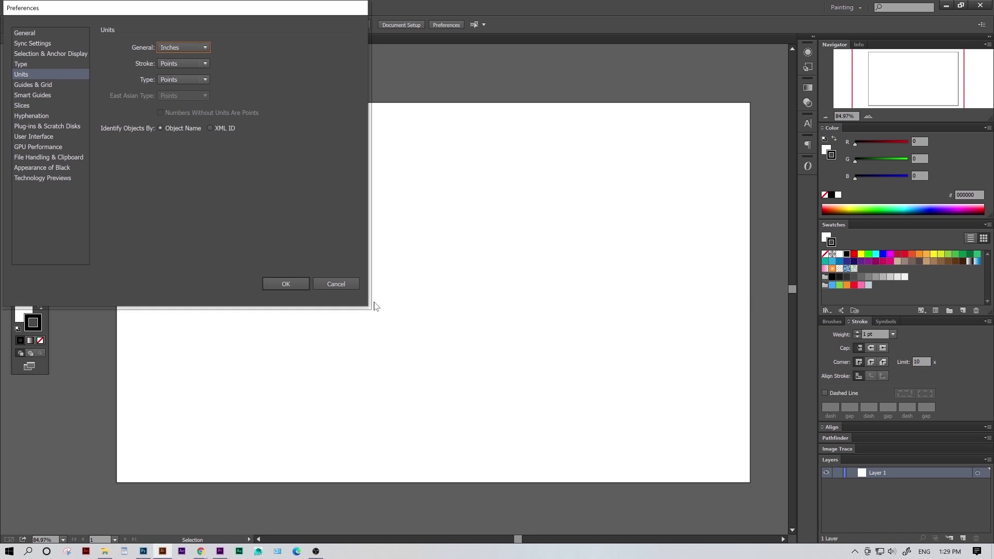
{"action": "left_click", "coordinate": [349, 288]}
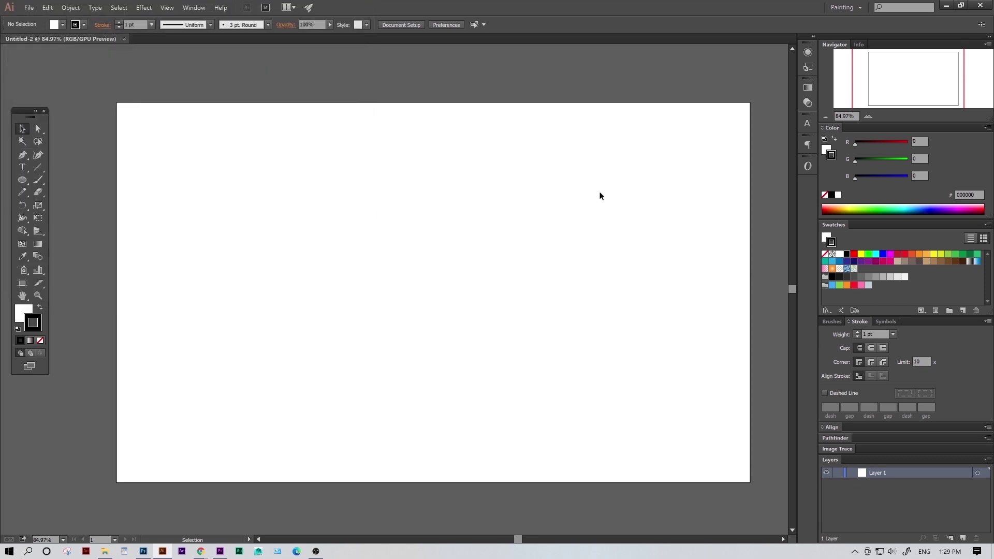
Place Emblem-Atari.jpg onto the artboard.
{"action": "left_click", "coordinate": [29, 7]}
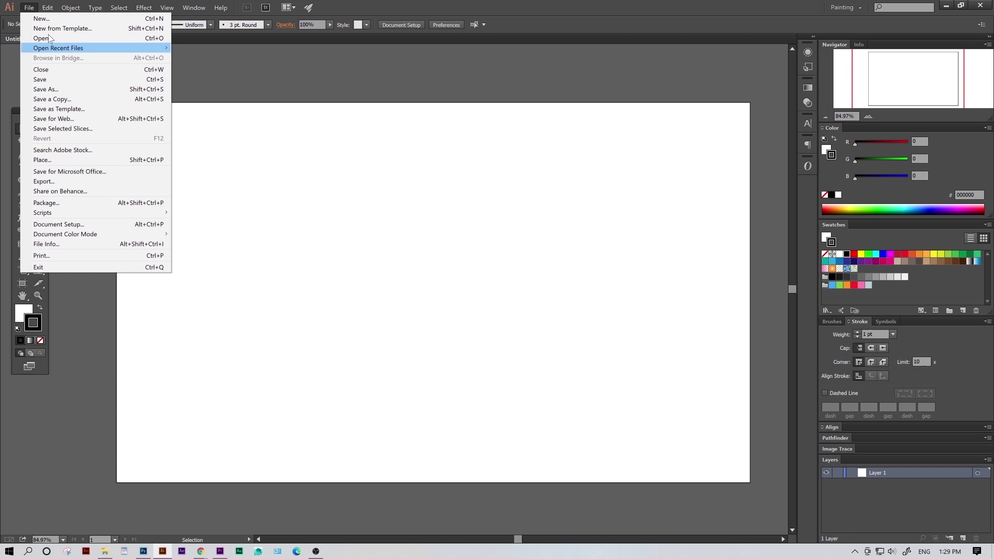
{"action": "left_click", "coordinate": [67, 160]}
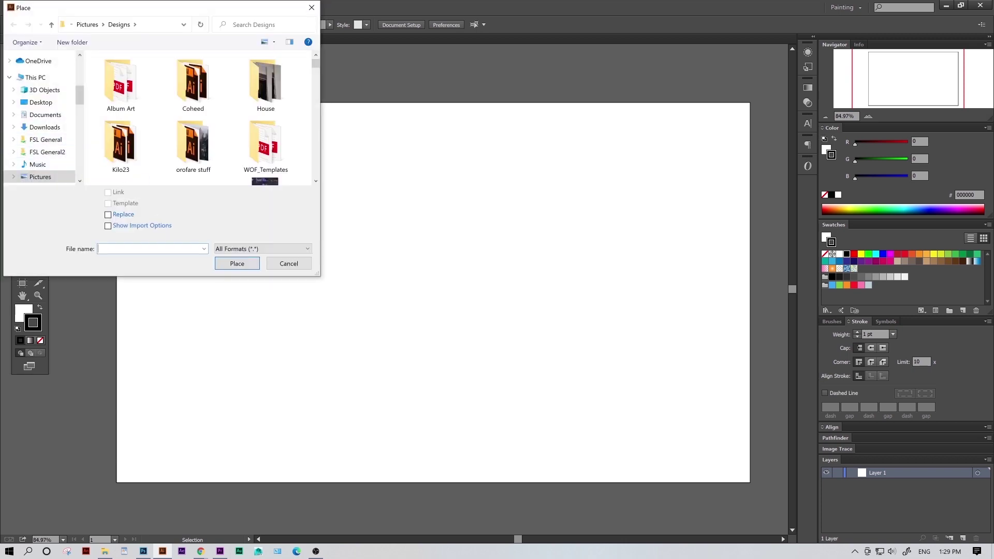
{"action": "type", "text": "embl"}
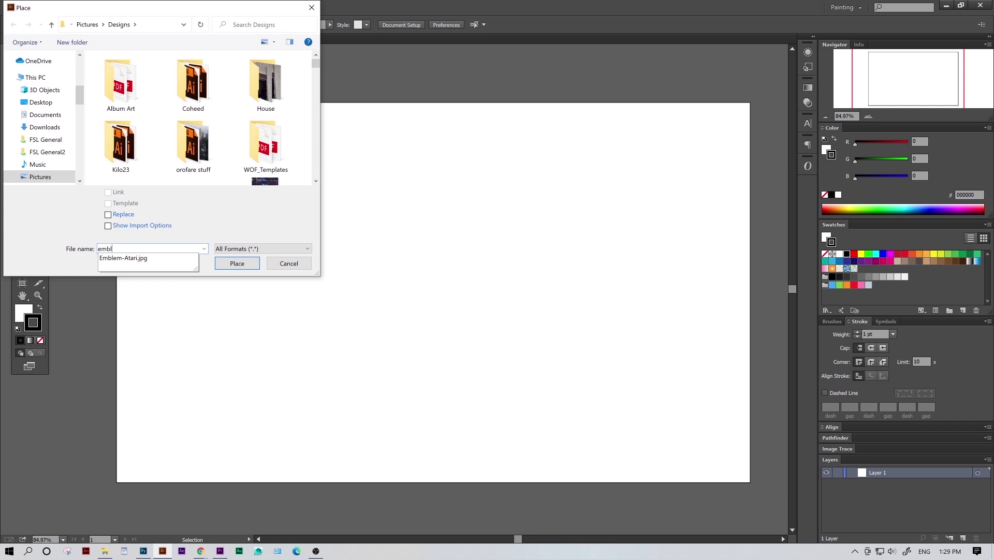
{"action": "left_click", "coordinate": [157, 259]}
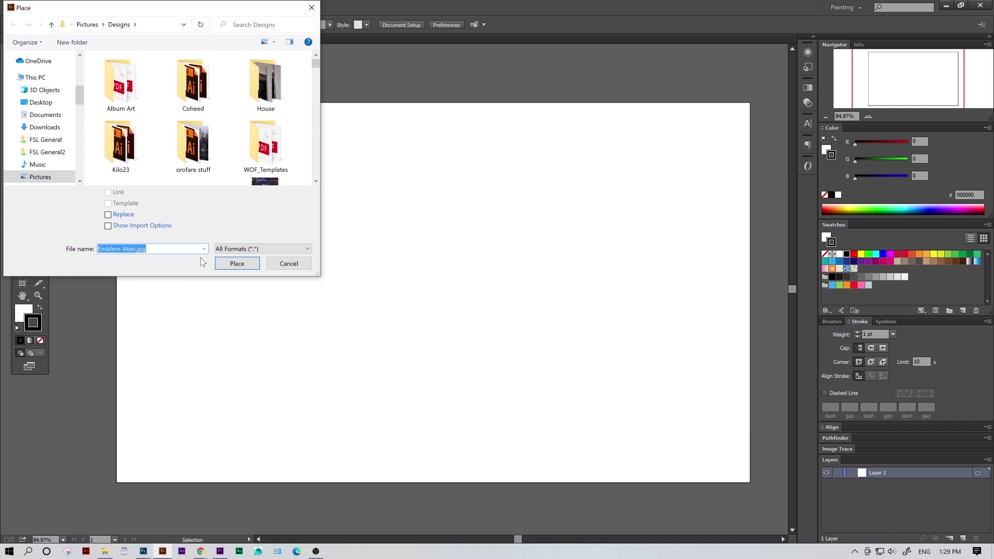
{"action": "left_click", "coordinate": [236, 264]}
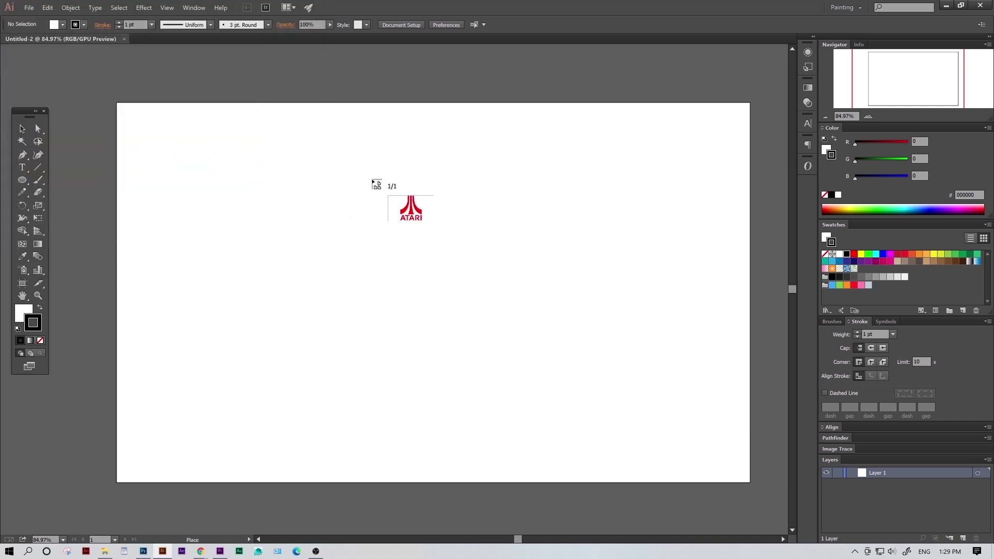
{"action": "left_click", "coordinate": [374, 176]}
Scale the logo to about 12.5 × 7 in, centre it, and show the Image Trace options.
{"action": "left_click_drag", "start_coordinate": [697, 389], "coordinate": [341, 293]}
{"action": "left_click_drag", "start_coordinate": [18, 81], "coordinate": [202, 209]}
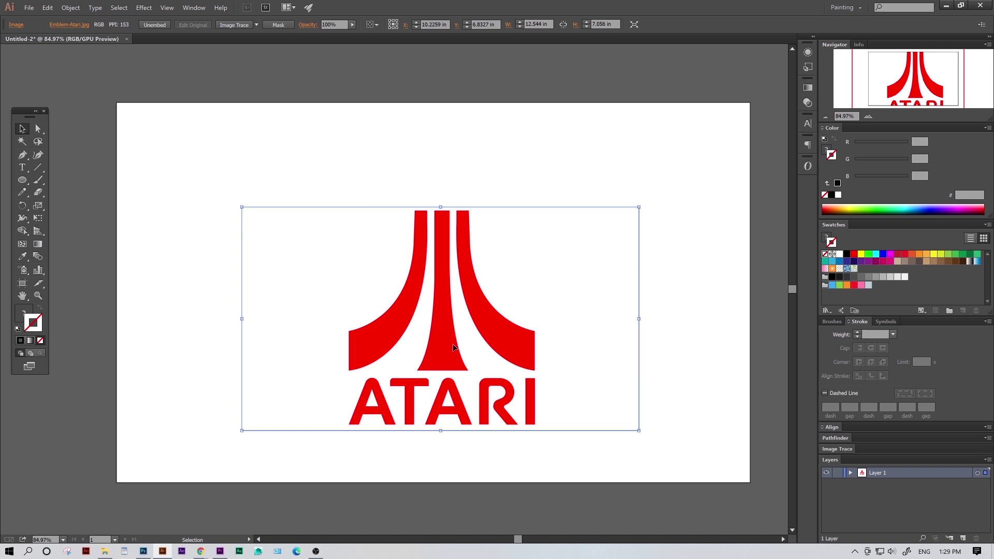
{"action": "left_click_drag", "start_coordinate": [448, 346], "coordinate": [443, 293]}
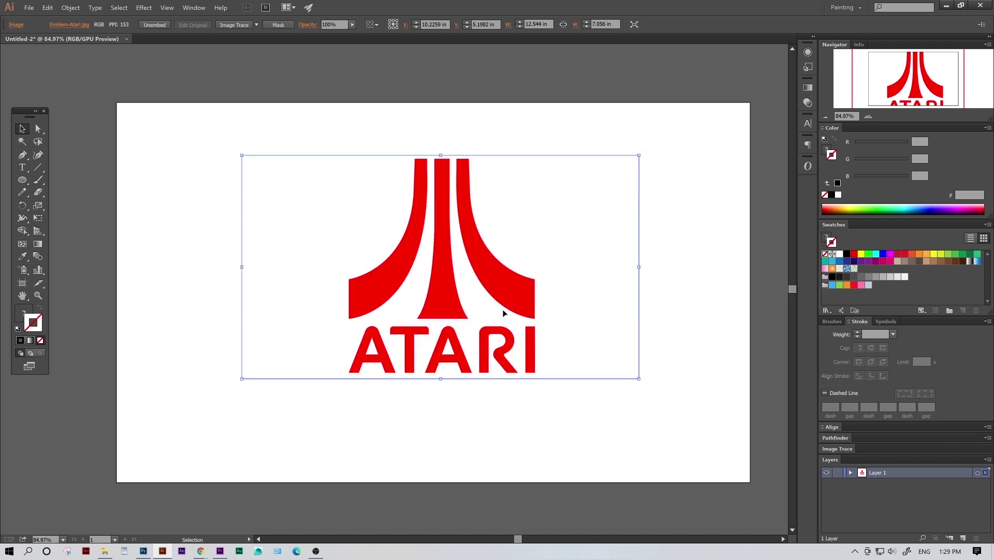
{"action": "left_click", "coordinate": [681, 314]}
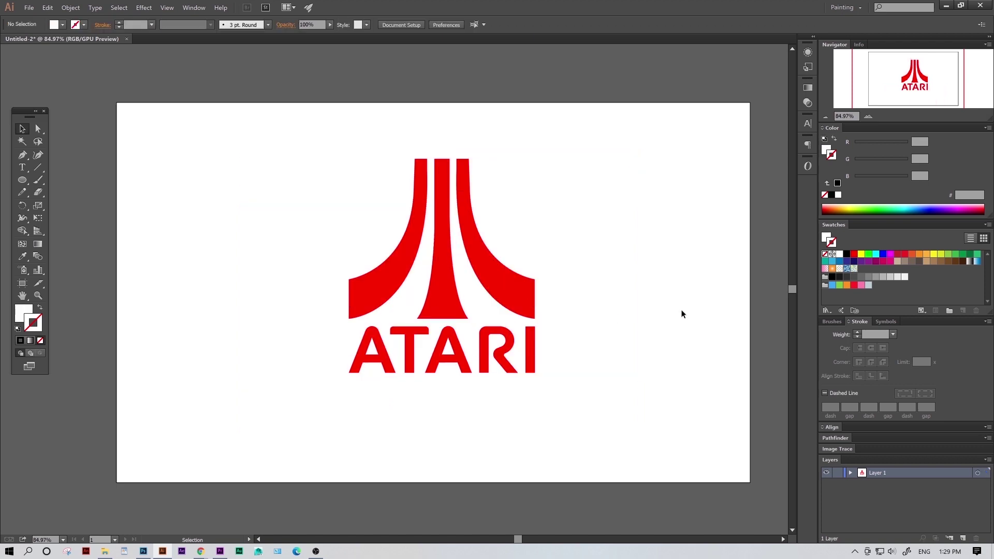
{"action": "left_click", "coordinate": [591, 291]}
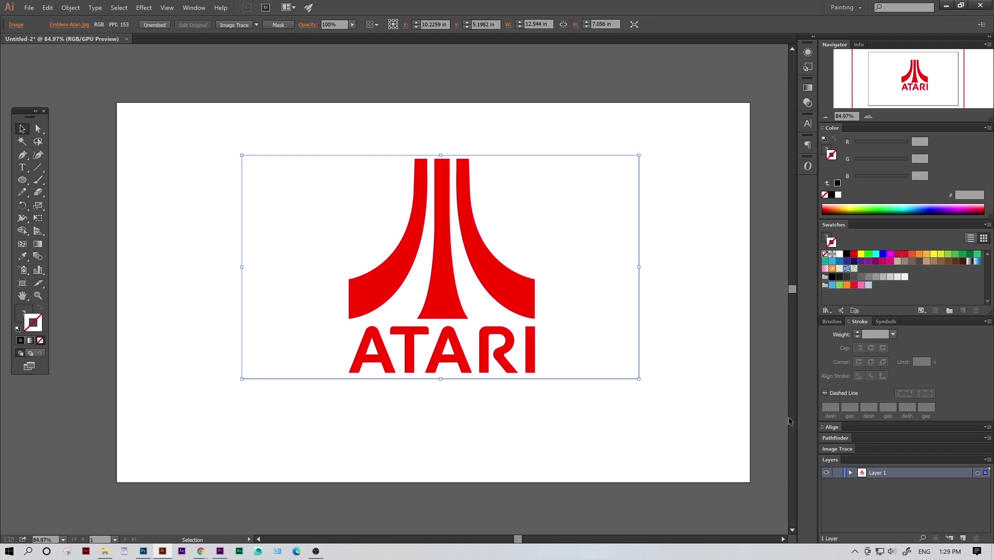
{"action": "left_click", "coordinate": [843, 448]}
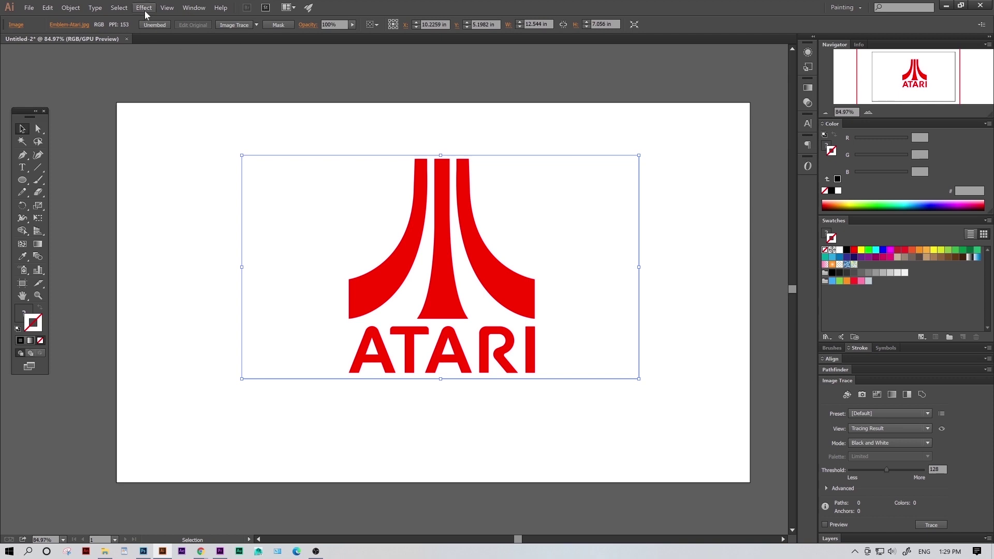
Switch the Image Trace mode from Black and White to Color for a two-colour trace.
{"action": "left_click", "coordinate": [195, 7]}
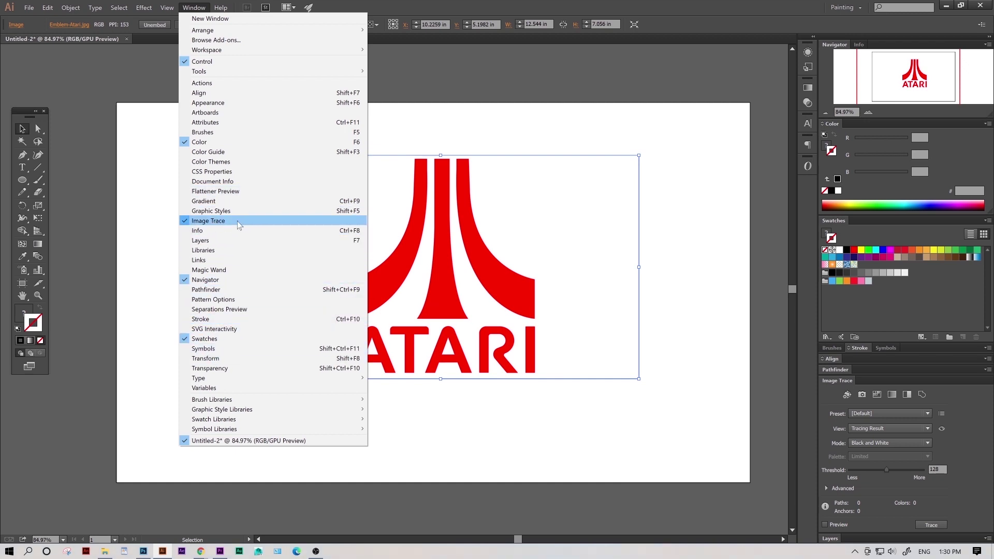
{"action": "left_click", "coordinate": [194, 7]}
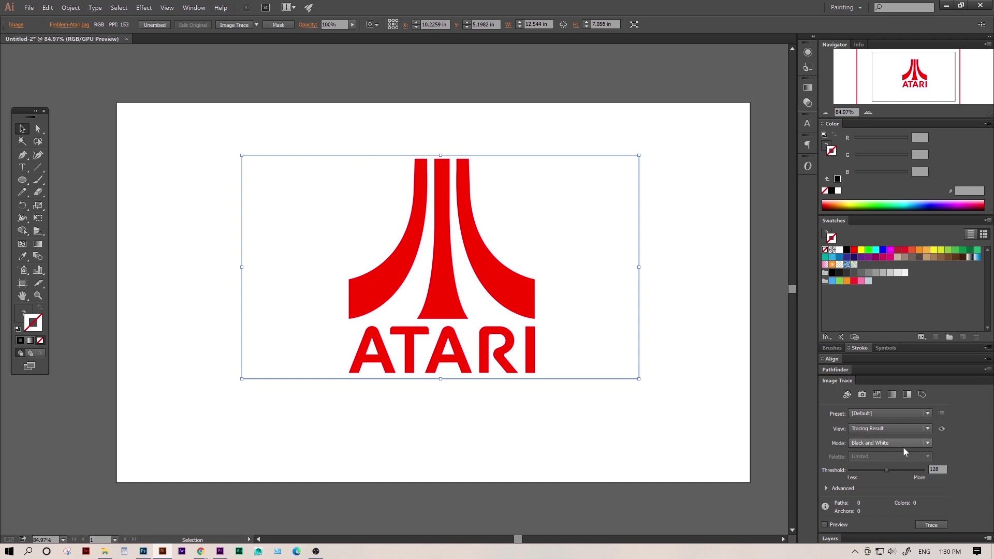
{"action": "left_click", "coordinate": [927, 445]}
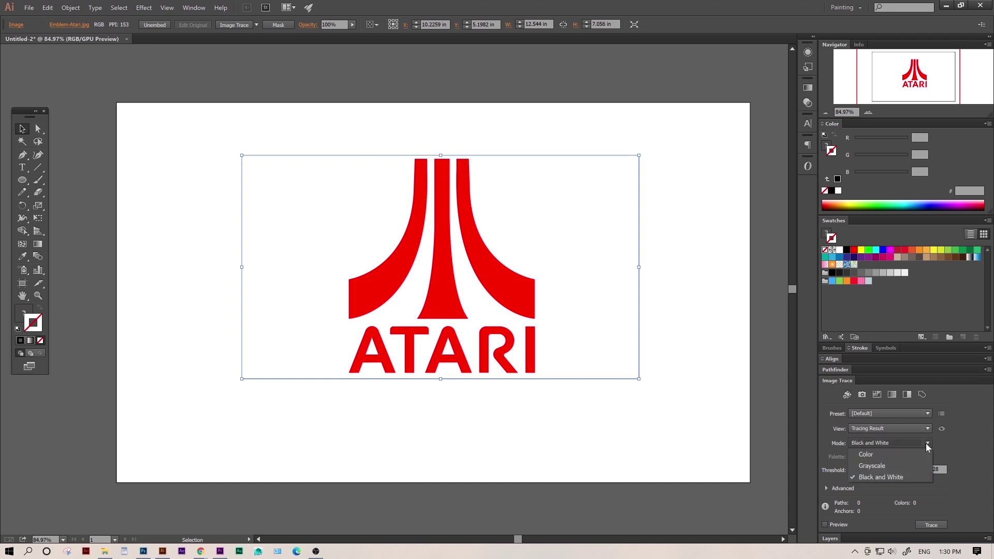
{"action": "left_click", "coordinate": [865, 454]}
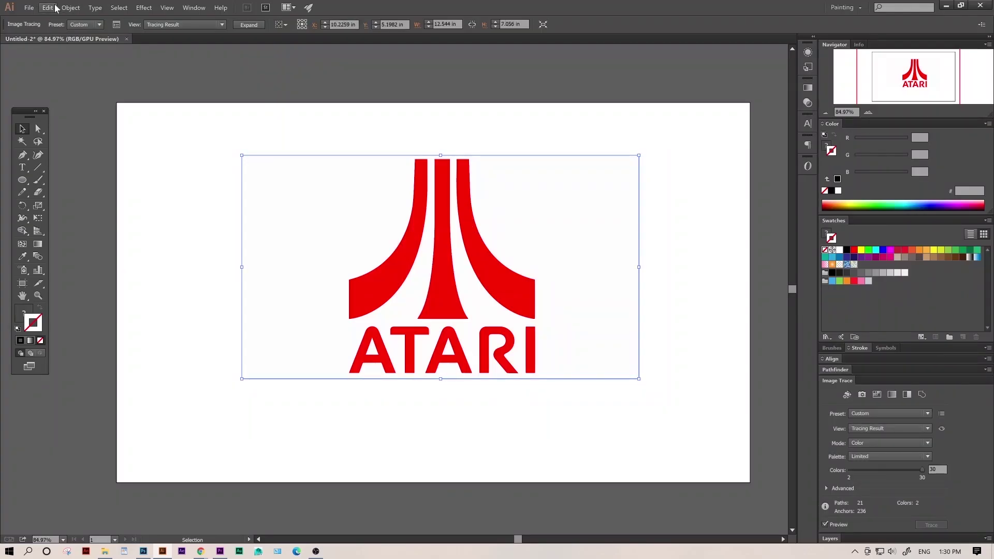
Expand the traced Atari logo into editable vector paths.
{"action": "left_click", "coordinate": [69, 7]}
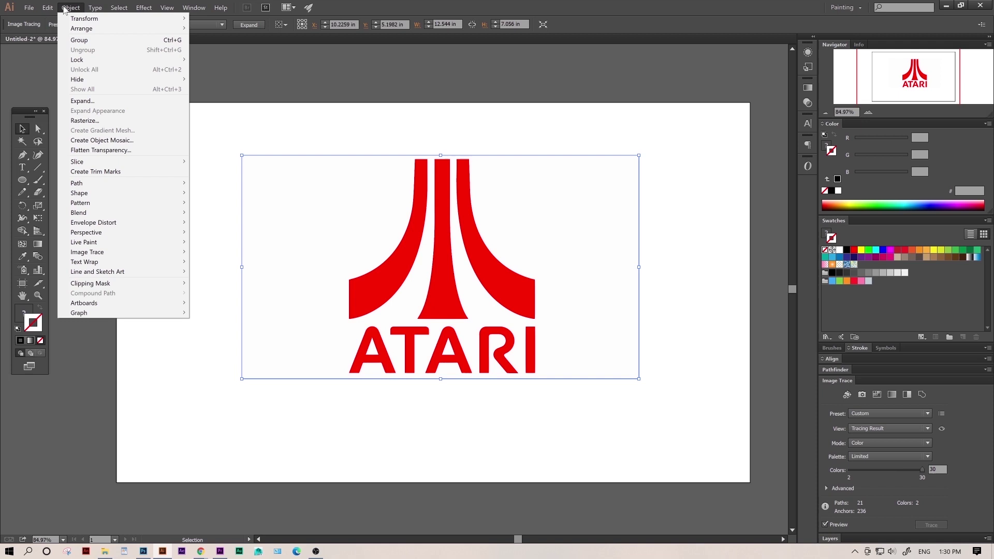
{"action": "left_click", "coordinate": [98, 100]}
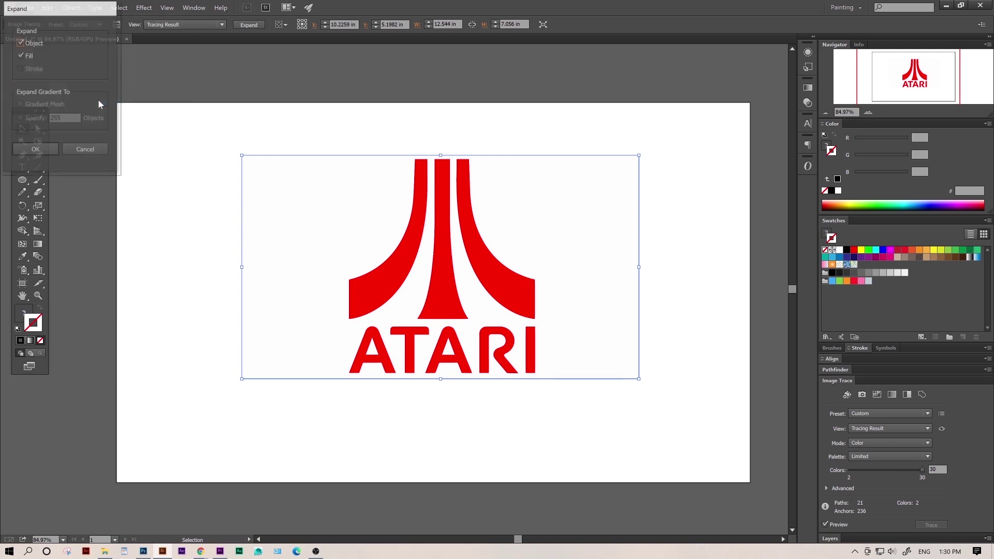
{"action": "left_click", "coordinate": [35, 150]}
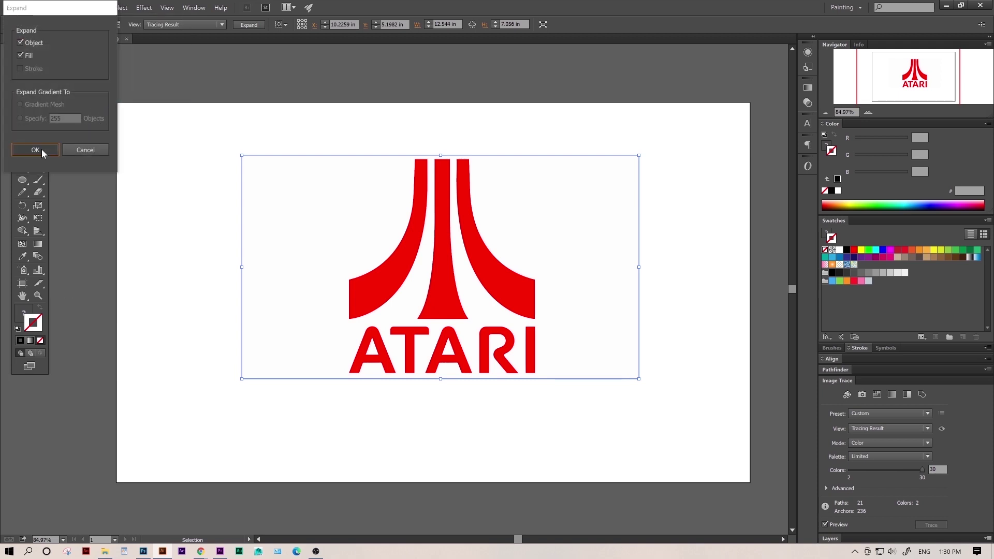
{"action": "left_click", "coordinate": [690, 333]}
{"action": "left_click", "coordinate": [610, 322]}
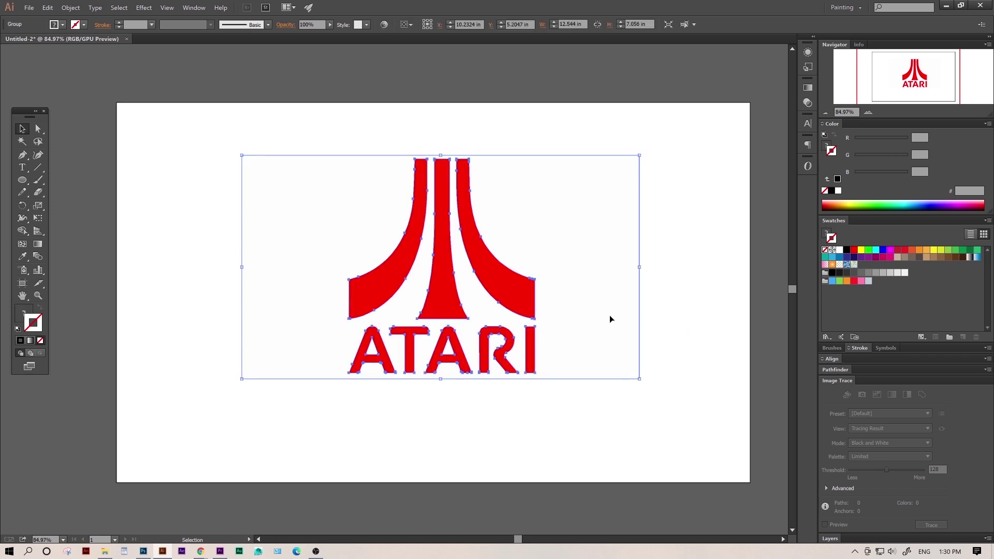
Inspect the expanded paths with Direct Selection, then show Image Trace's Advanced settings.
{"action": "left_click", "coordinate": [692, 279]}
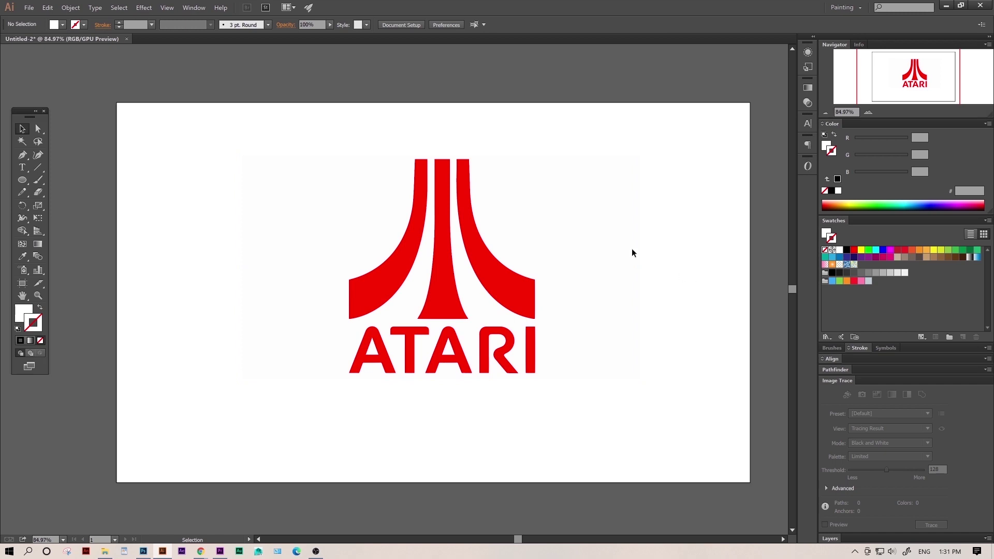
{"action": "left_click", "coordinate": [38, 129]}
{"action": "left_click", "coordinate": [299, 181]}
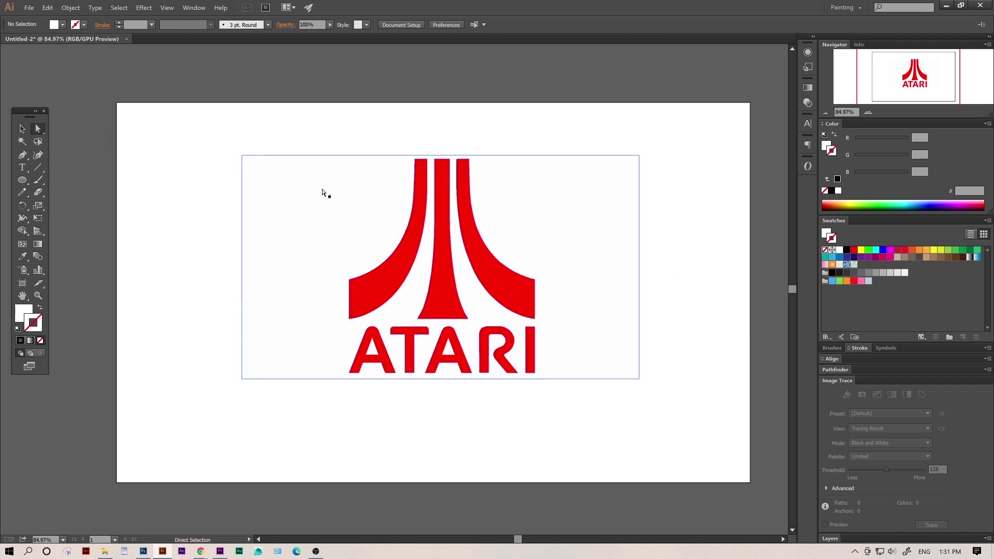
{"action": "left_click", "coordinate": [326, 196]}
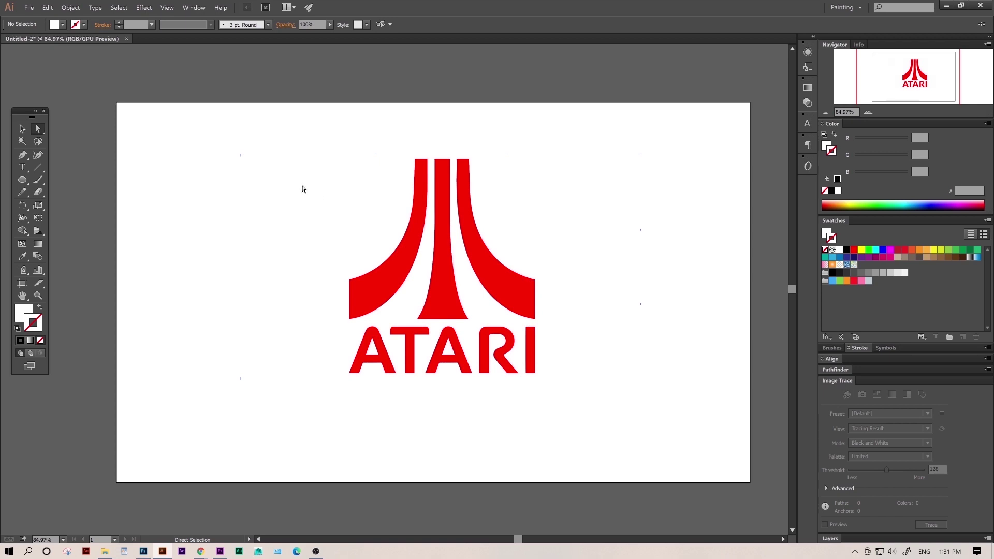
{"action": "left_click", "coordinate": [23, 130]}
{"action": "left_click", "coordinate": [828, 489]}
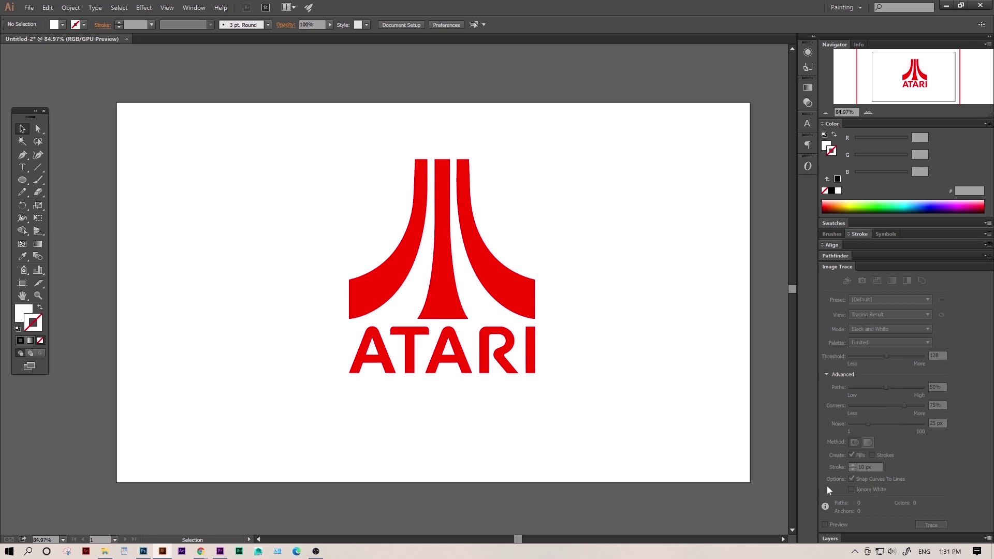
Fill the ATARI logo group with solid black (000000).
{"action": "left_click", "coordinate": [439, 307]}
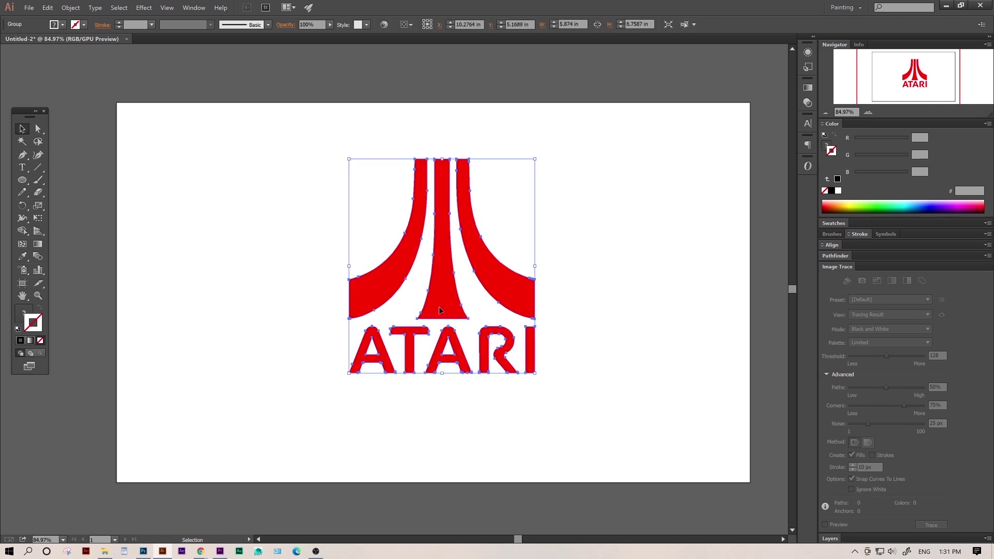
{"action": "left_click_drag", "start_coordinate": [439, 307], "coordinate": [431, 314]}
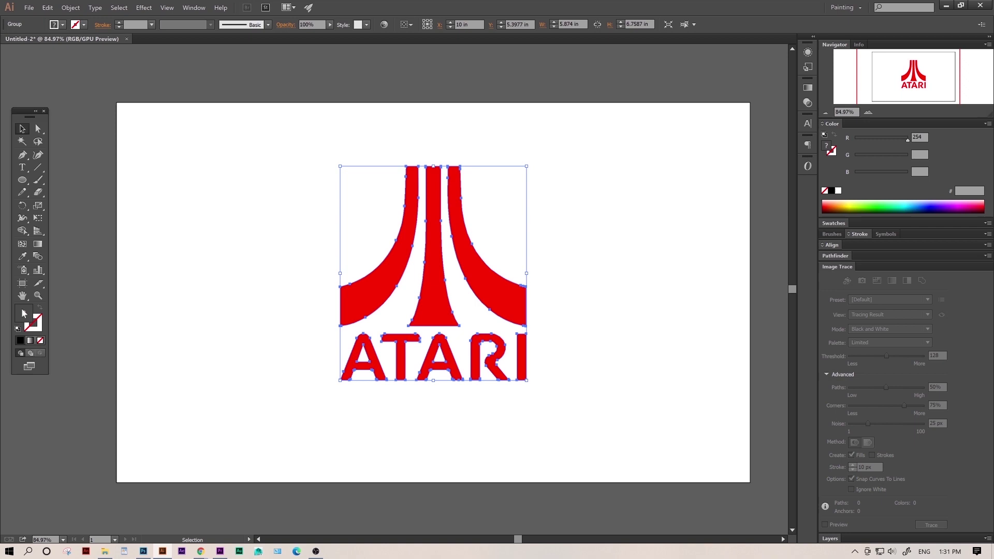
{"action": "double_click", "coordinate": [24, 313]}
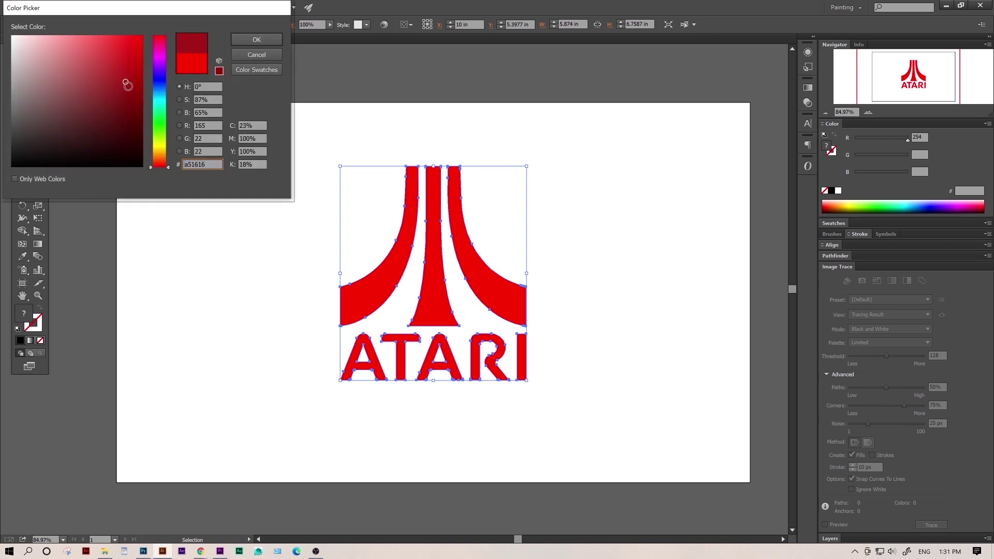
{"action": "left_click", "coordinate": [10, 42]}
{"action": "left_click", "coordinate": [12, 165]}
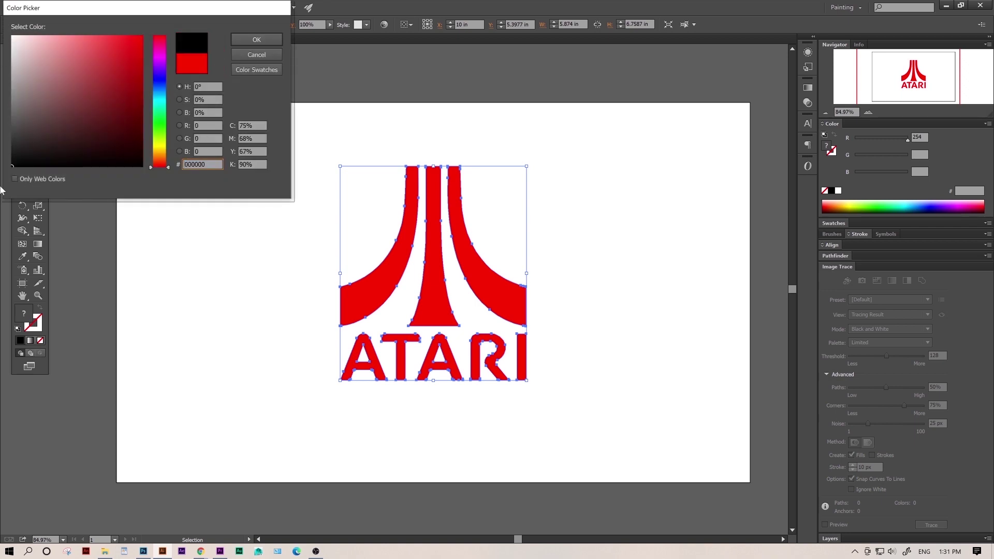
{"action": "left_click", "coordinate": [256, 39]}
Check the black logo's paths and reselect the whole emblem.
{"action": "left_click", "coordinate": [580, 264]}
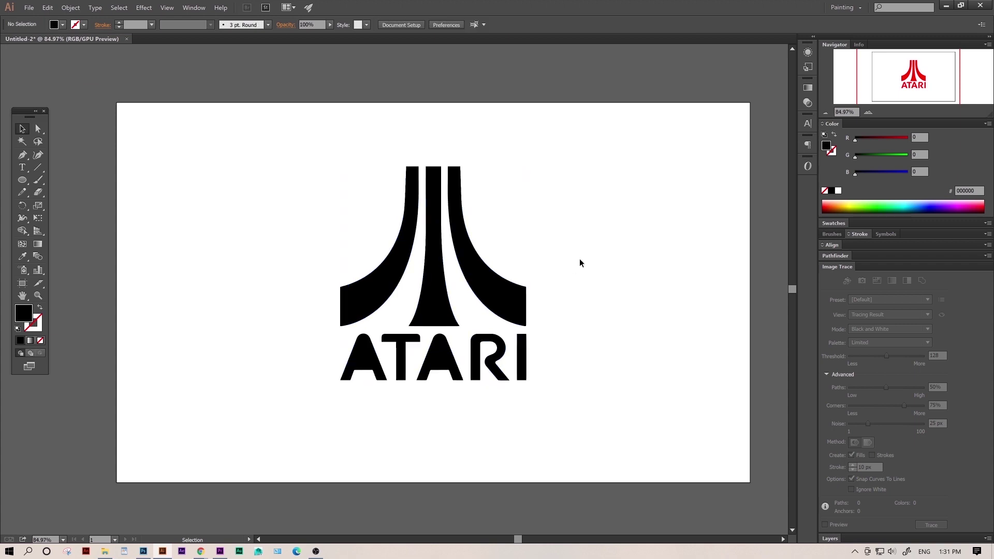
{"action": "key", "text": "a"}
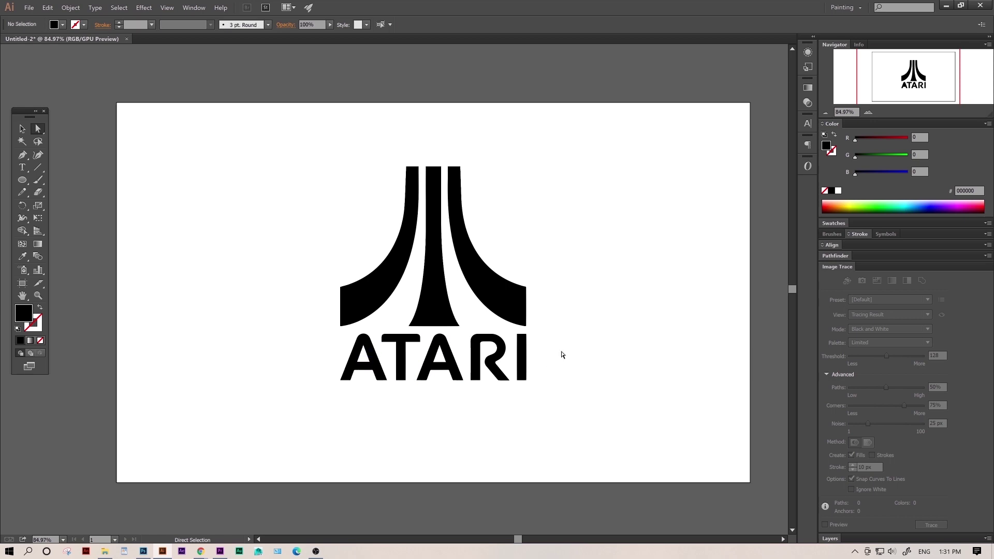
{"action": "key", "text": "v"}
{"action": "left_click_drag", "start_coordinate": [293, 207], "coordinate": [560, 247]}
{"action": "left_click", "coordinate": [560, 248]}
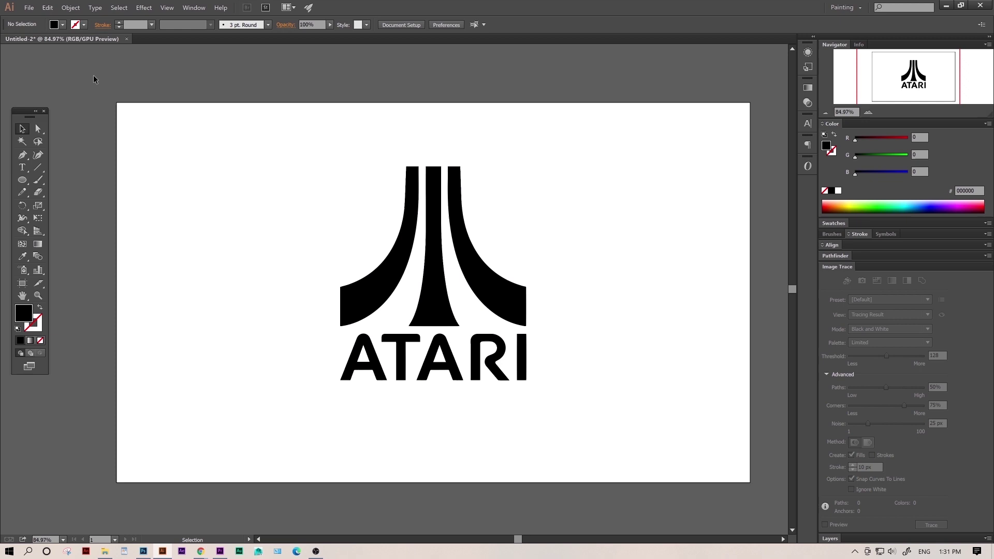
Bring up the File menu to place another file.
{"action": "left_click", "coordinate": [29, 8]}
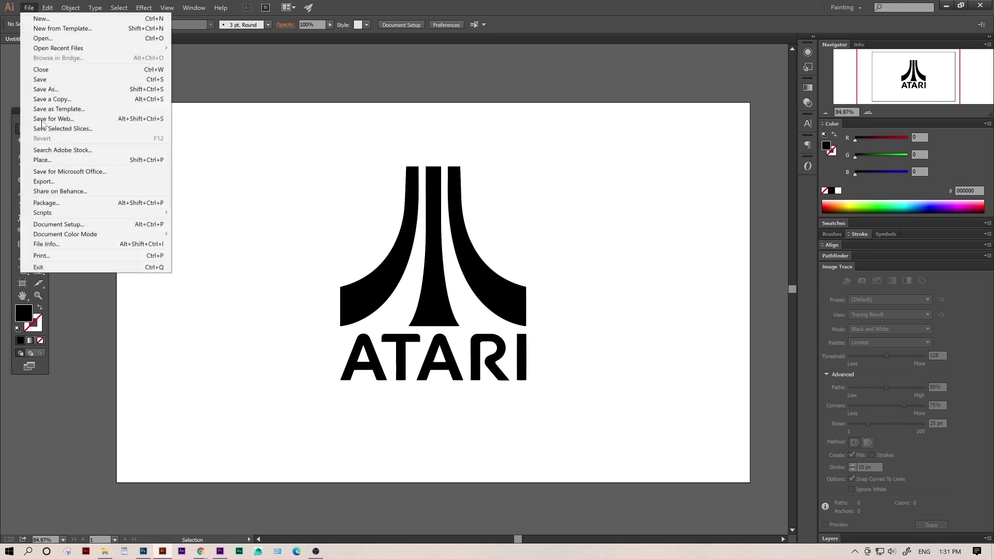
Place the lamp cut file from Pictures > Lamp Files onto the artboard.
{"action": "left_click", "coordinate": [43, 160]}
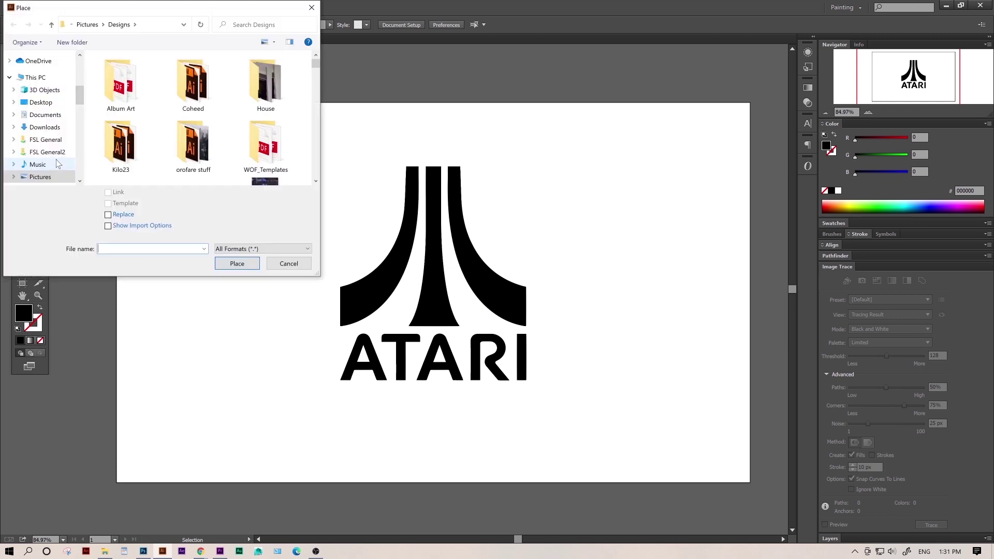
{"action": "scroll", "coordinate": [221, 119], "scroll_direction": "down", "scroll_amount": 1}
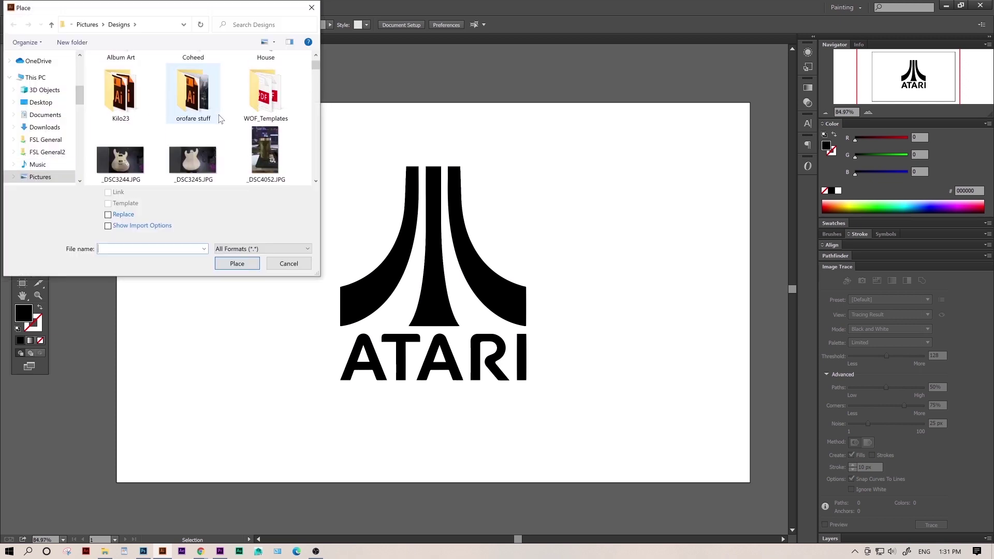
{"action": "left_click", "coordinate": [37, 179]}
{"action": "scroll", "coordinate": [127, 163], "scroll_direction": "down", "scroll_amount": 1}
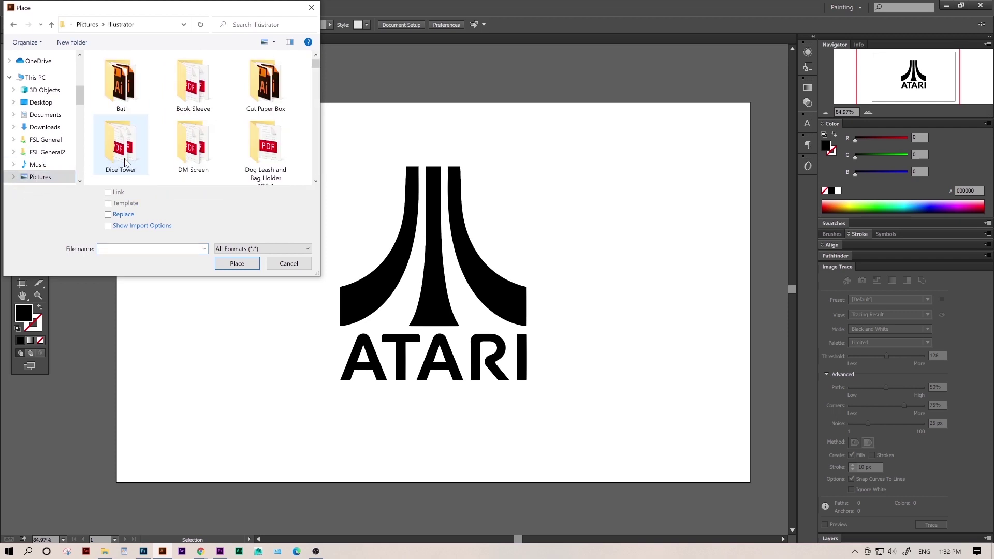
{"action": "scroll", "coordinate": [126, 162], "scroll_direction": "down", "scroll_amount": 2}
{"action": "double_click", "coordinate": [123, 148]}
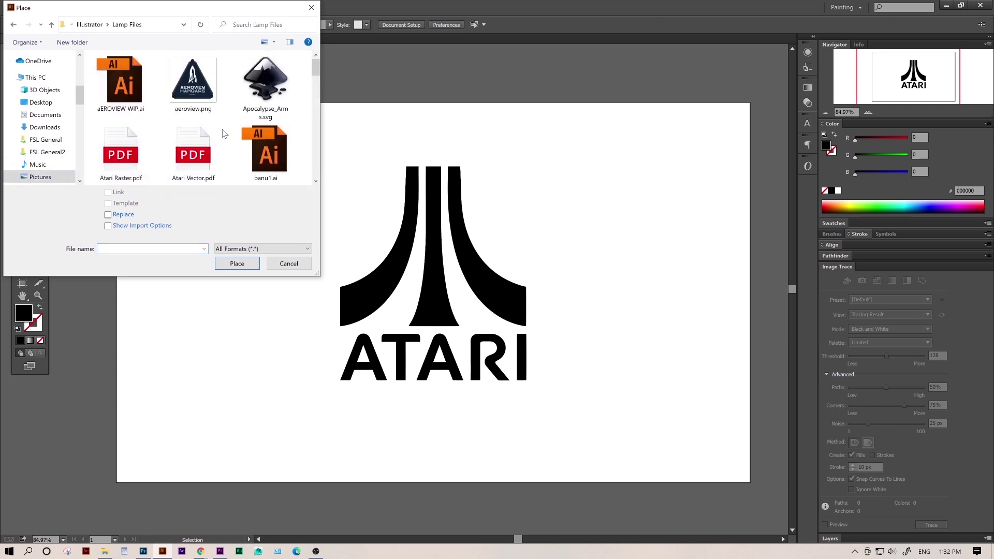
{"action": "scroll", "coordinate": [224, 134], "scroll_direction": "down", "scroll_amount": 2}
{"action": "double_click", "coordinate": [195, 153]}
{"action": "left_click", "coordinate": [248, 160]}
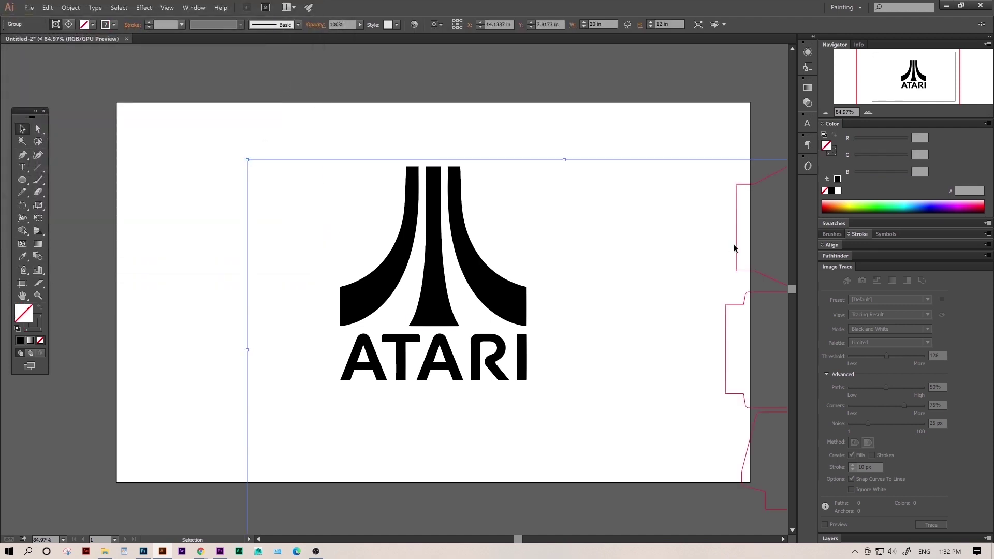
Rotate the lamp pieces 90°, move them over the logo, and delete the unneeded pieces.
{"action": "left_click_drag", "start_coordinate": [733, 249], "coordinate": [293, 109]}
{"action": "left_click_drag", "start_coordinate": [379, 129], "coordinate": [651, 280]}
{"action": "left_click", "coordinate": [510, 273]}
{"action": "key", "text": "Delete"}
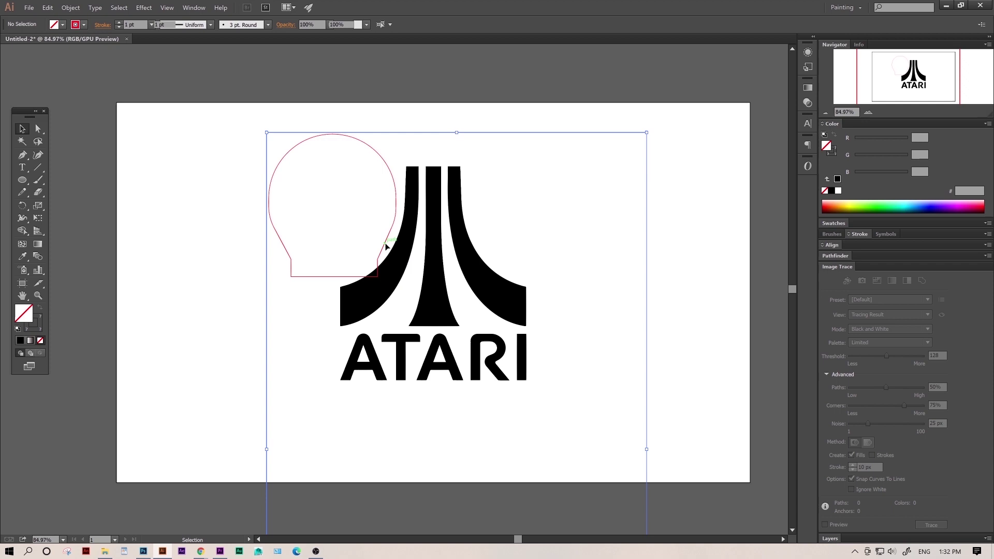
{"action": "left_click", "coordinate": [251, 116]}
{"action": "left_click_drag", "start_coordinate": [358, 137], "coordinate": [246, 140]}
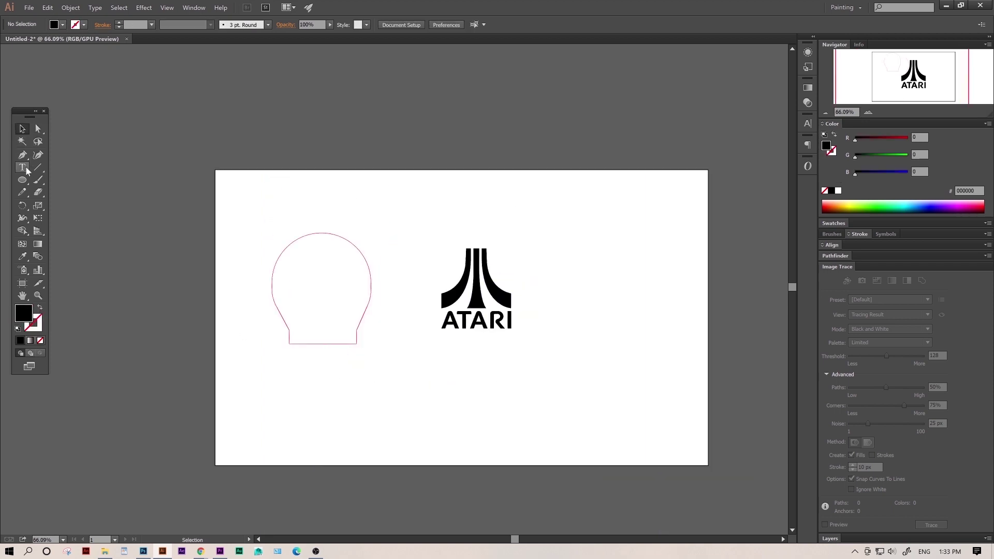
Draw an outline-only rectangle at the base of the bulb shape.
{"action": "left_click_drag", "start_coordinate": [21, 180], "coordinate": [47, 185]}
{"action": "left_click_drag", "start_coordinate": [288, 343], "coordinate": [358, 330]}
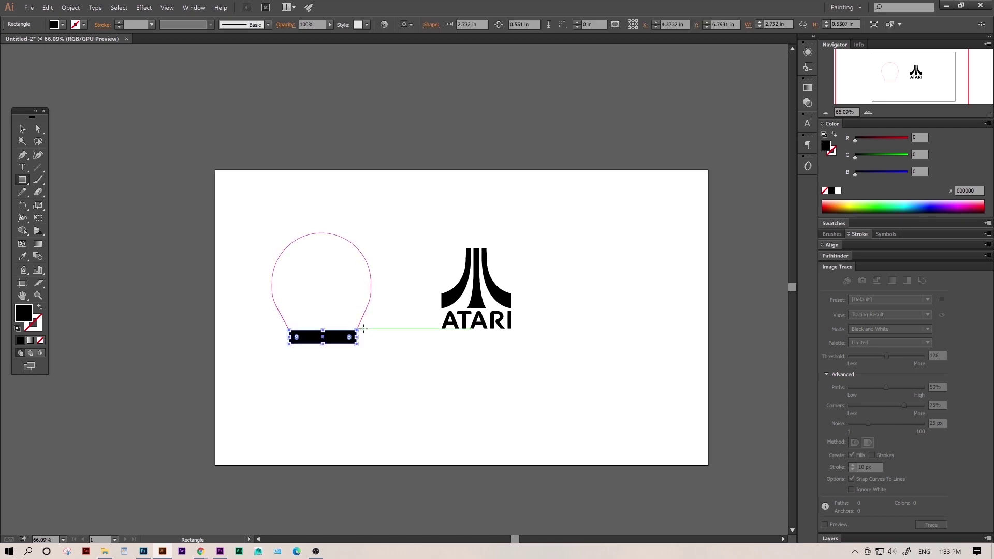
{"action": "left_click", "coordinate": [41, 309]}
{"action": "key", "text": "v"}
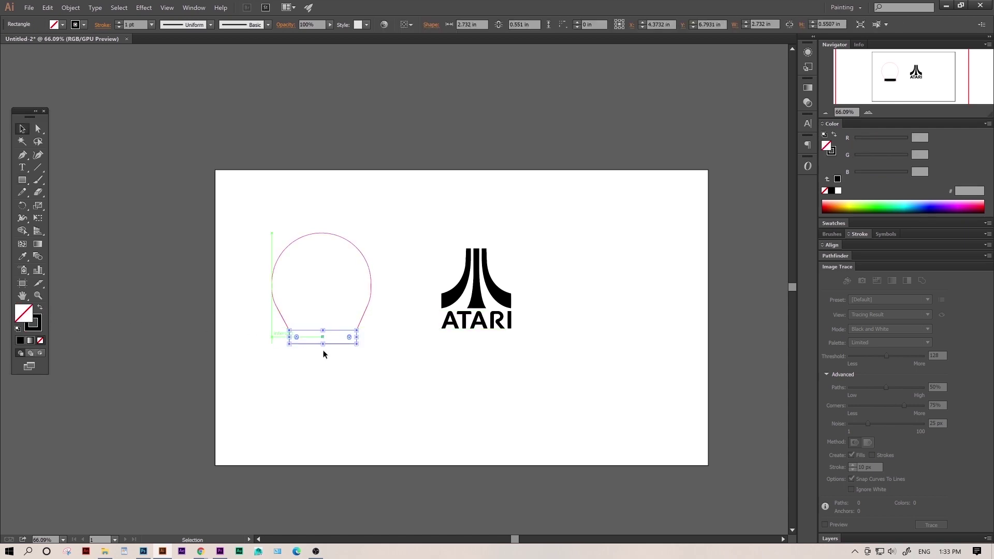
Alt-drag a copy of the rectangle beneath the ATARI logo and lower the logo onto it.
{"action": "left_click_drag", "start_coordinate": [322, 344], "coordinate": [477, 357]}
{"action": "left_click", "coordinate": [462, 374]}
{"action": "left_click_drag", "start_coordinate": [477, 301], "coordinate": [640, 342]}
{"action": "left_click", "coordinate": [544, 337]}
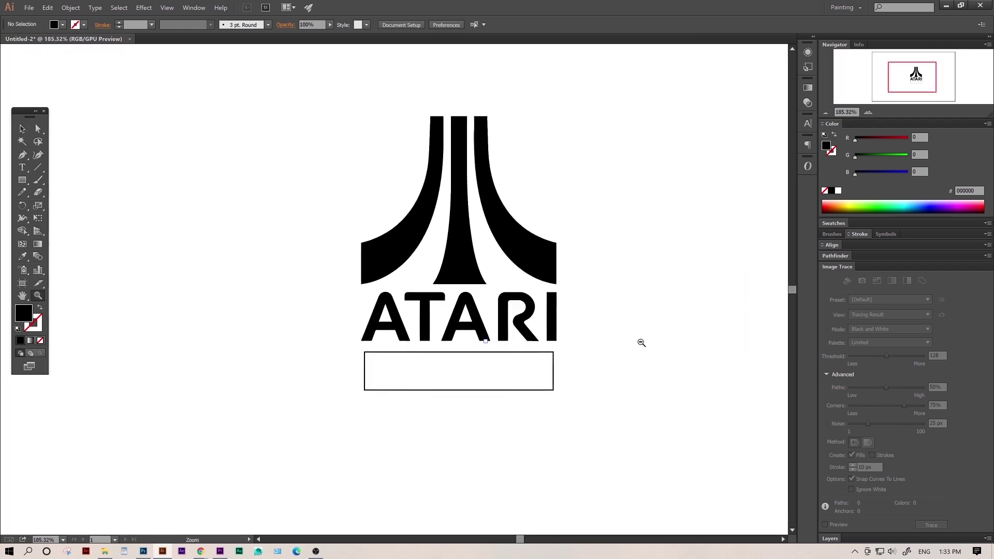
{"action": "key", "text": "v"}
{"action": "left_click", "coordinate": [23, 155]}
{"action": "left_click", "coordinate": [165, 8]}
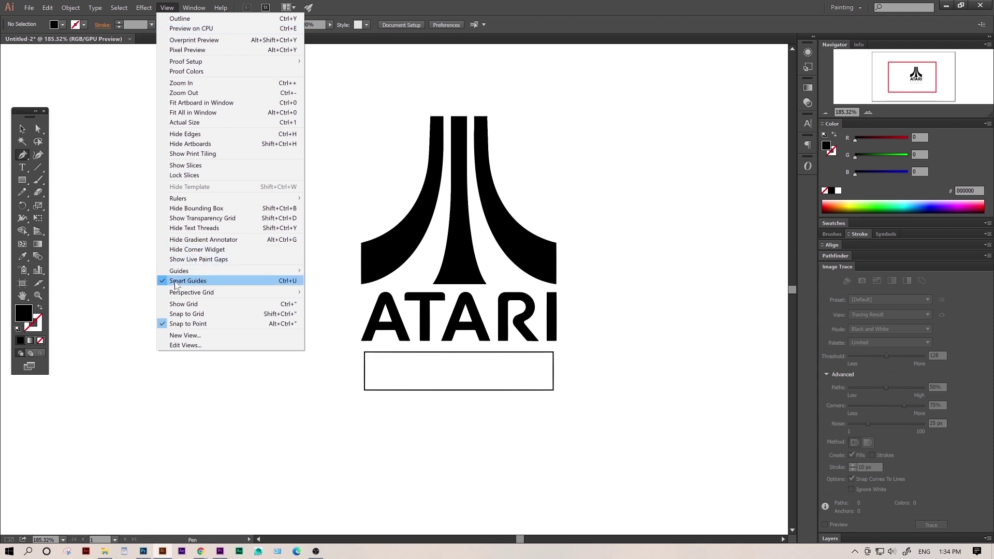
{"action": "left_click", "coordinate": [167, 8]}
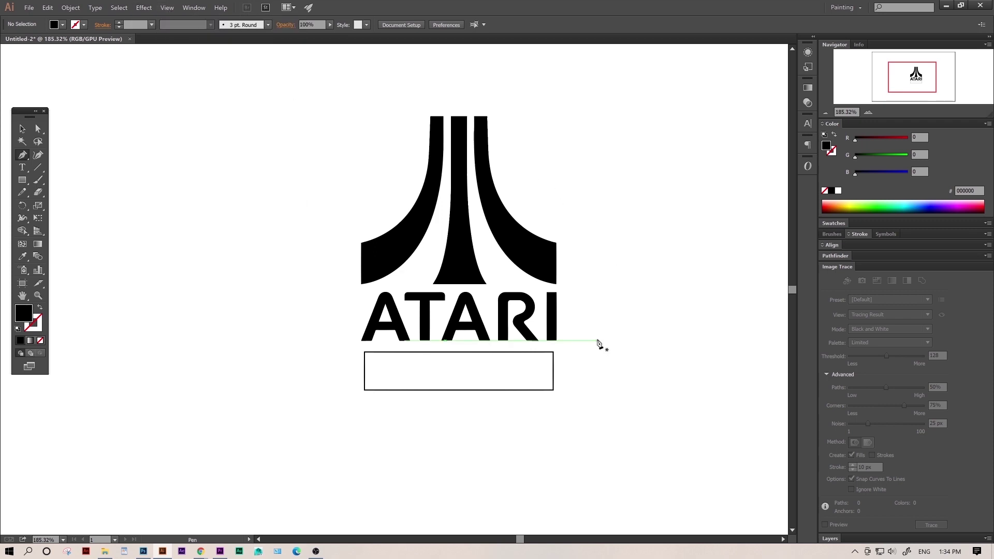
Start an unfilled pen path from the rectangle's top edge up the logo's centre line.
{"action": "left_click", "coordinate": [459, 353]}
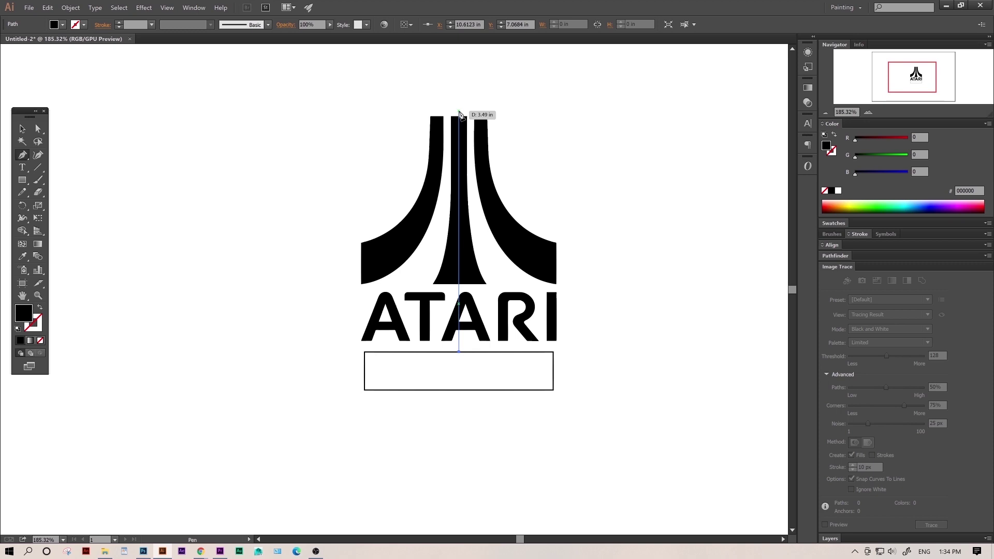
{"action": "left_click", "coordinate": [459, 111]}
{"action": "left_click", "coordinate": [493, 110]}
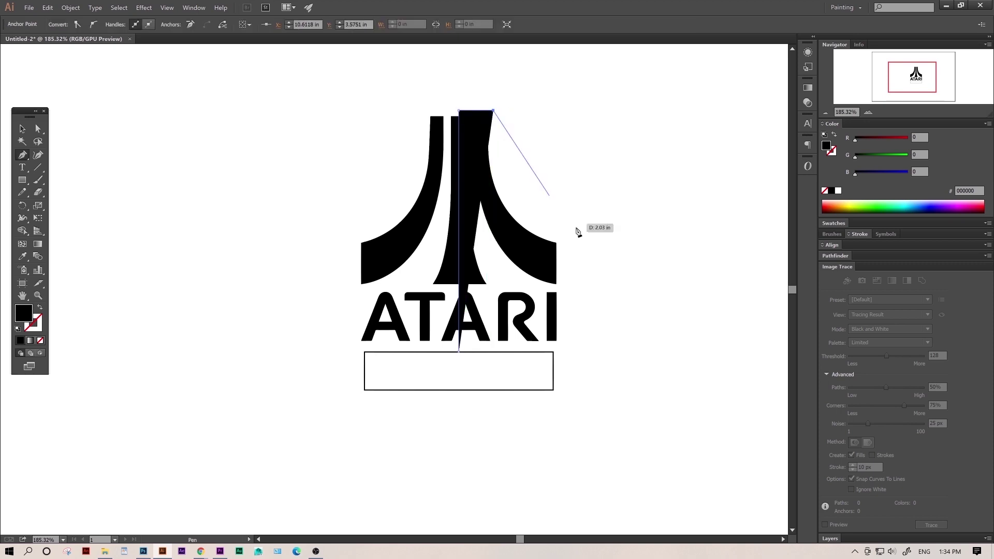
{"action": "left_click", "coordinate": [40, 308]}
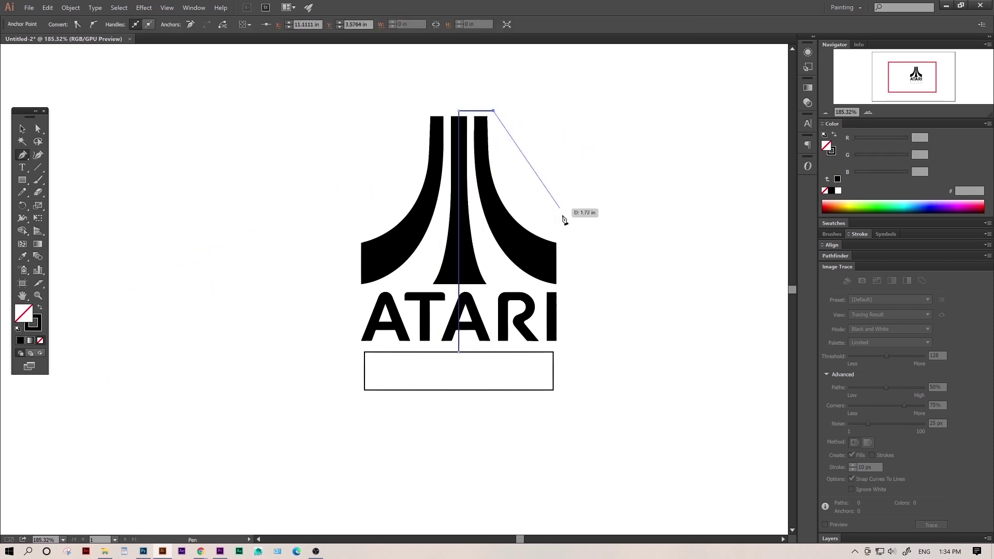
{"action": "left_click_drag", "start_coordinate": [564, 239], "coordinate": [646, 239]}
{"action": "key", "text": "ctrl+z"}
{"action": "key", "text": "ctrl+z"}
Curve the path around the right arch, run it down to the bottom right, and close it.
{"action": "left_click", "coordinate": [494, 124]}
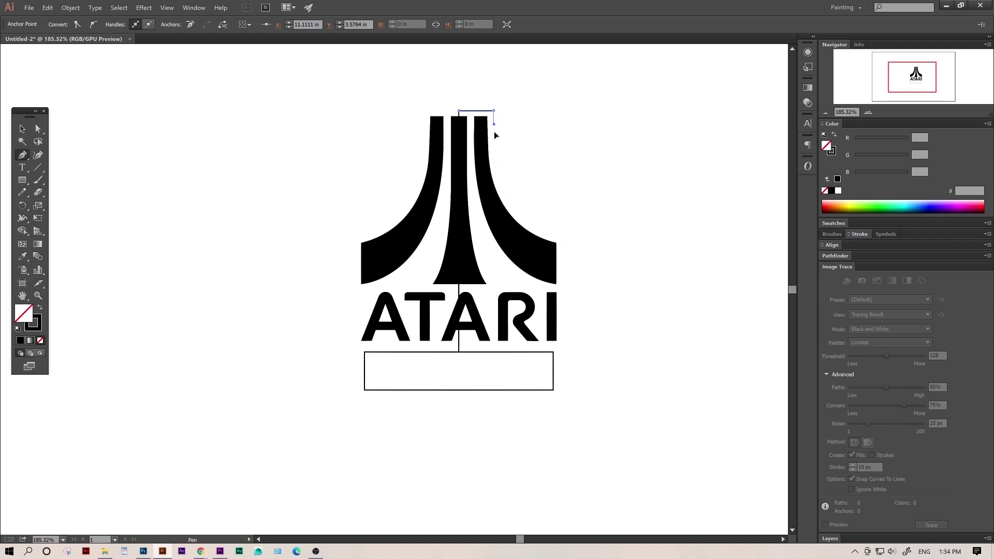
{"action": "left_click_drag", "start_coordinate": [494, 139], "coordinate": [493, 140]}
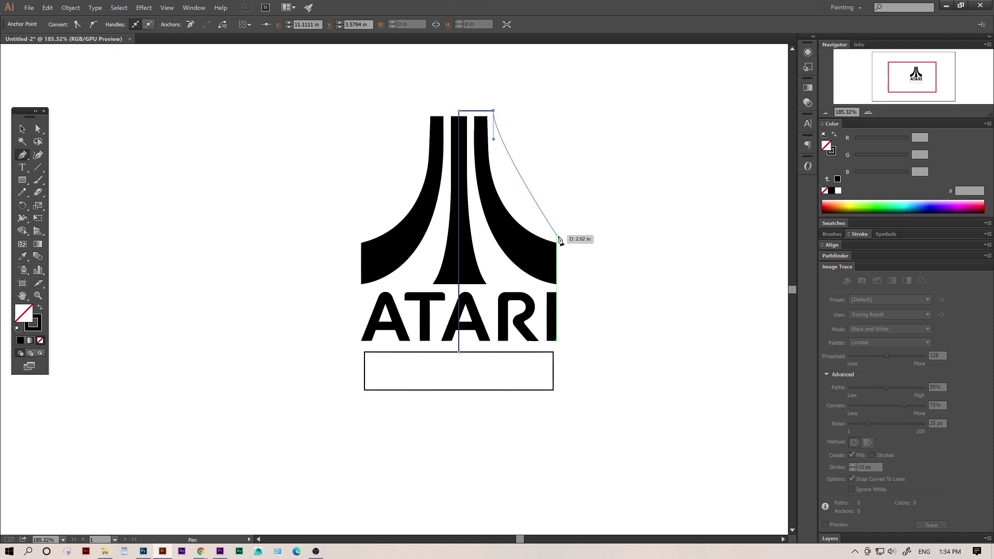
{"action": "left_click_drag", "start_coordinate": [563, 237], "coordinate": [638, 256]}
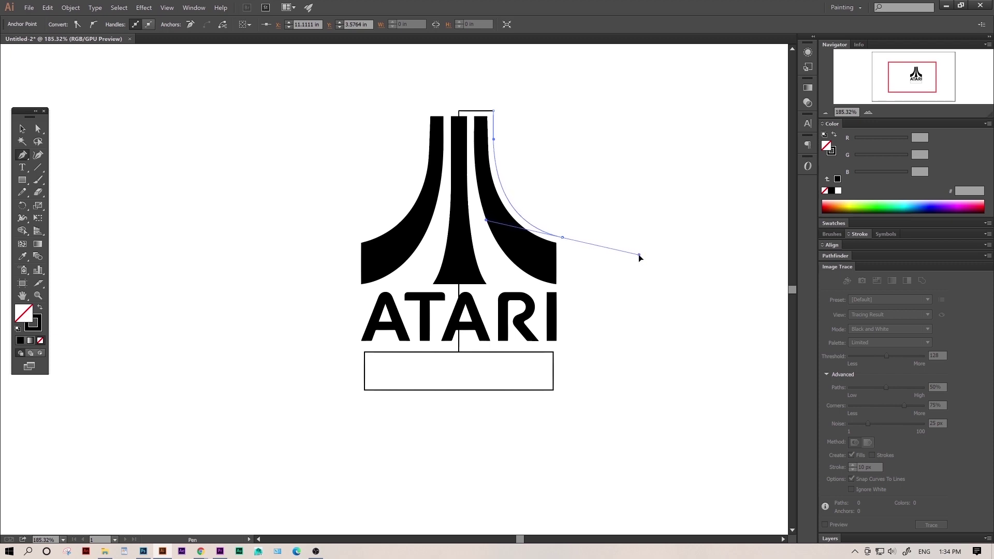
{"action": "left_click_drag", "start_coordinate": [638, 254], "coordinate": [643, 259]}
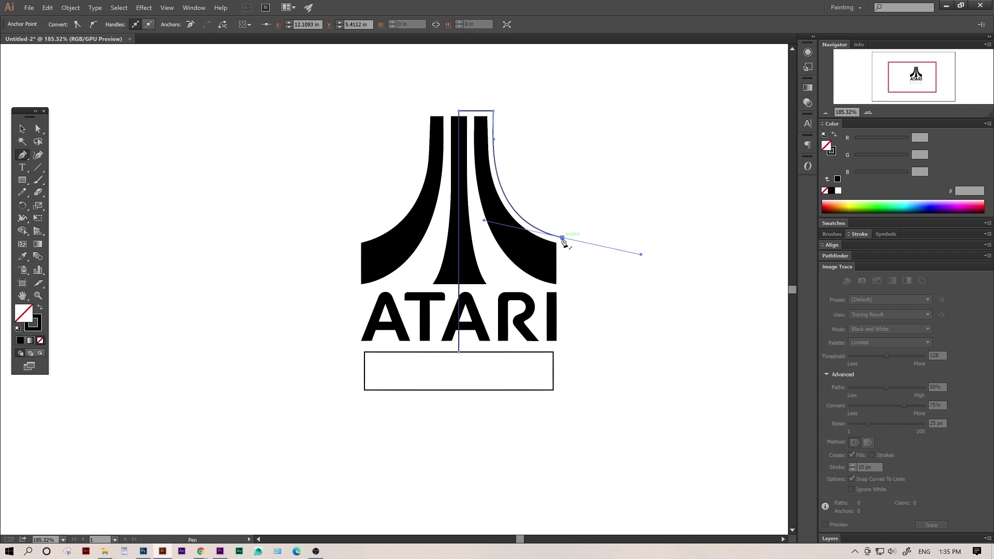
{"action": "left_click", "coordinate": [562, 238]}
{"action": "left_click", "coordinate": [563, 353]}
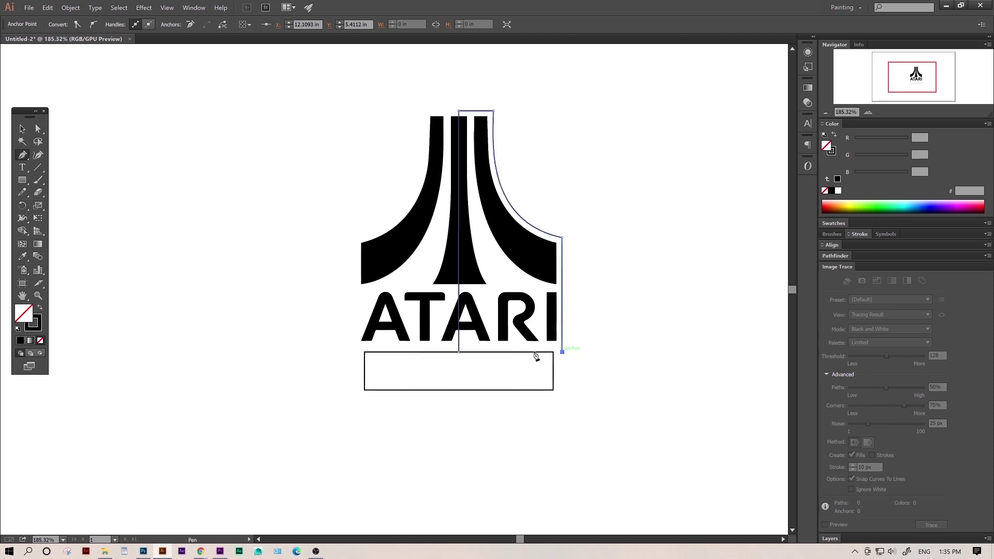
{"action": "left_click", "coordinate": [459, 353]}
Round the outline's top-right and right-side corner anchors to about 0.1 in.
{"action": "key", "text": "v"}
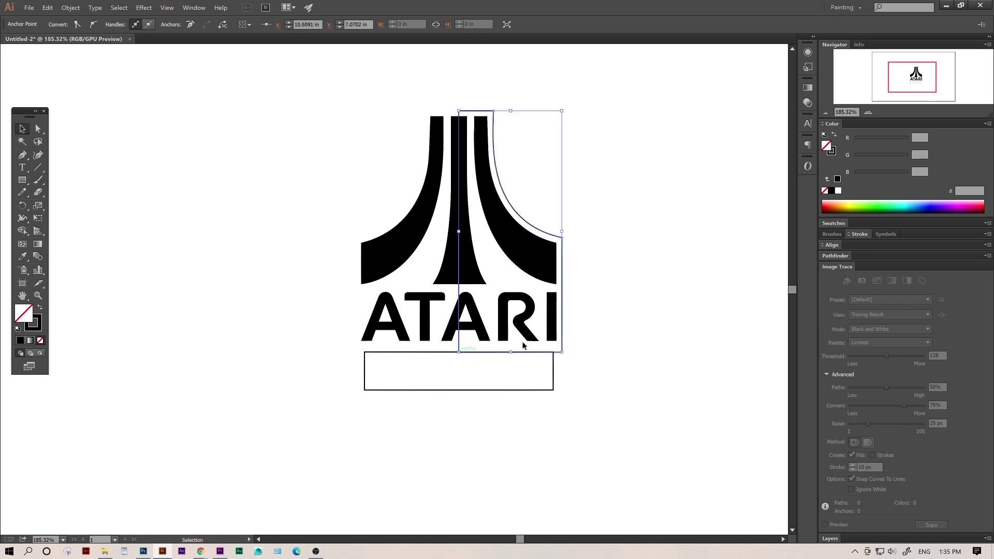
{"action": "left_click", "coordinate": [622, 325]}
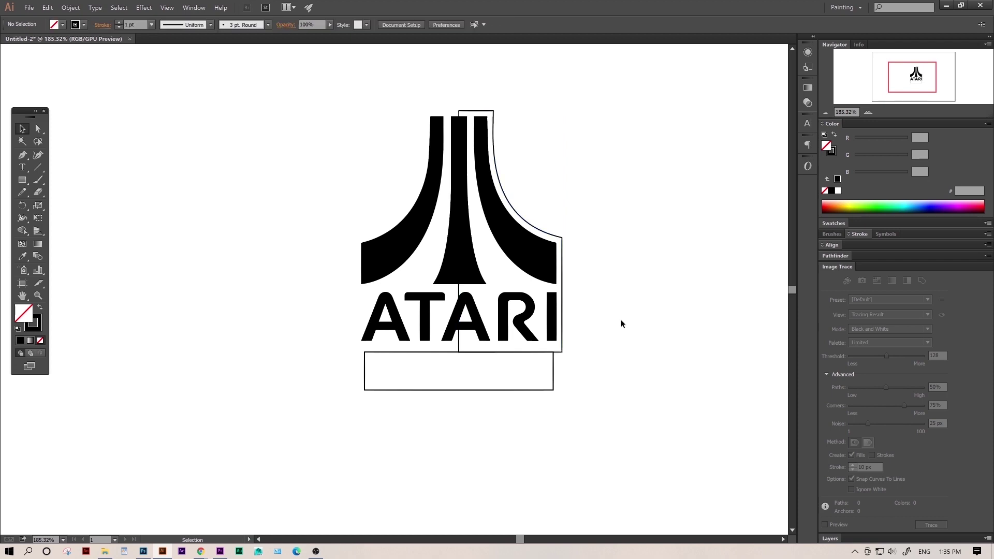
{"action": "key", "text": "a"}
{"action": "left_click", "coordinate": [459, 129]}
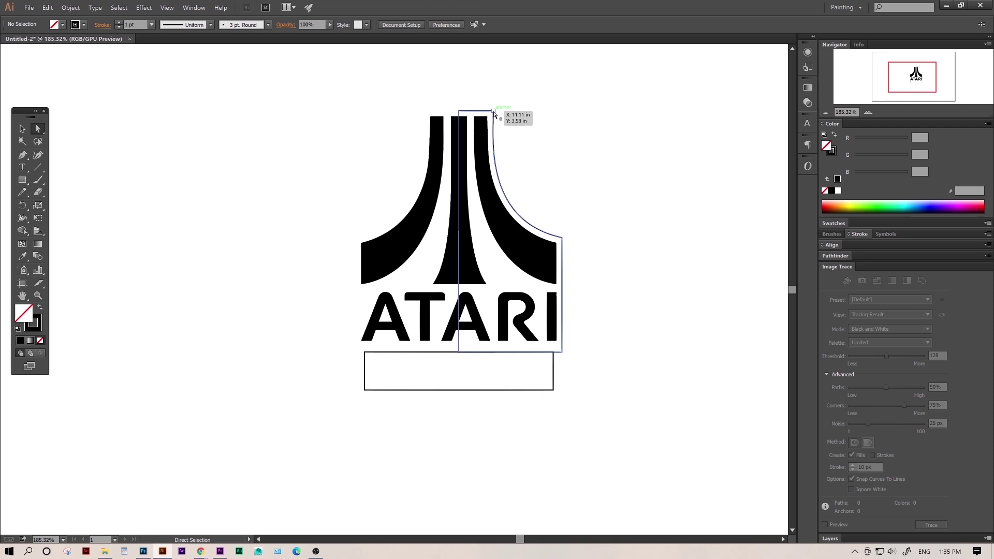
{"action": "left_click", "coordinate": [494, 113]}
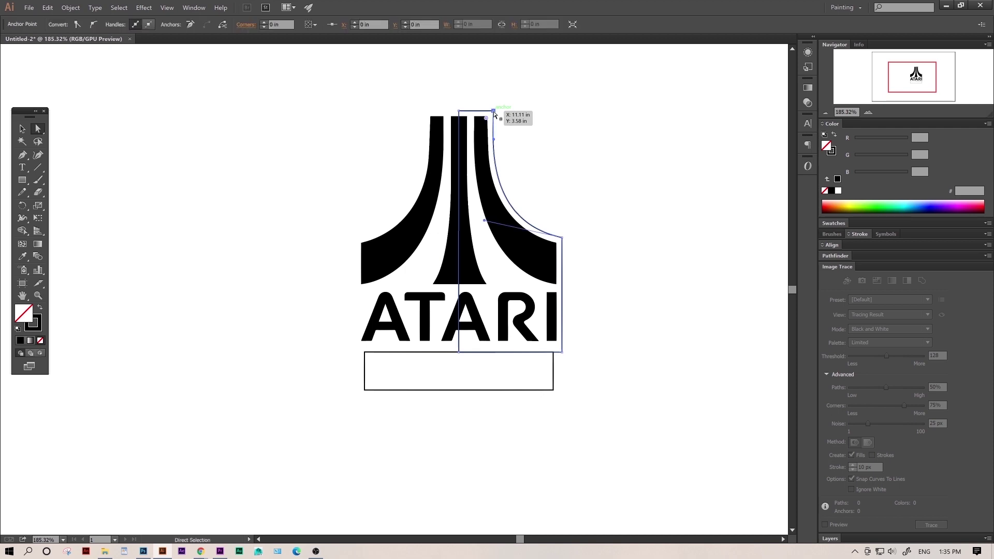
{"action": "left_click", "coordinate": [263, 21]}
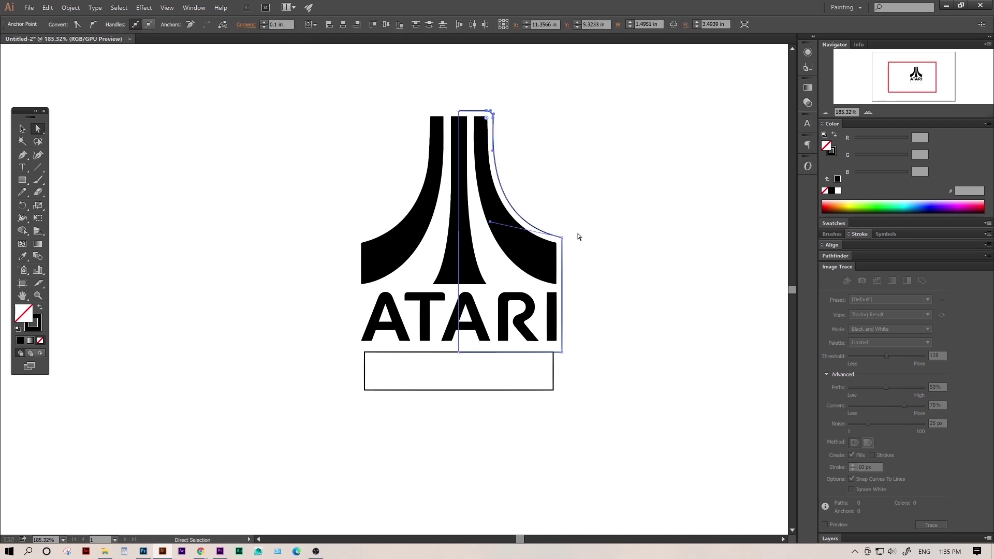
{"action": "left_click", "coordinate": [562, 237]}
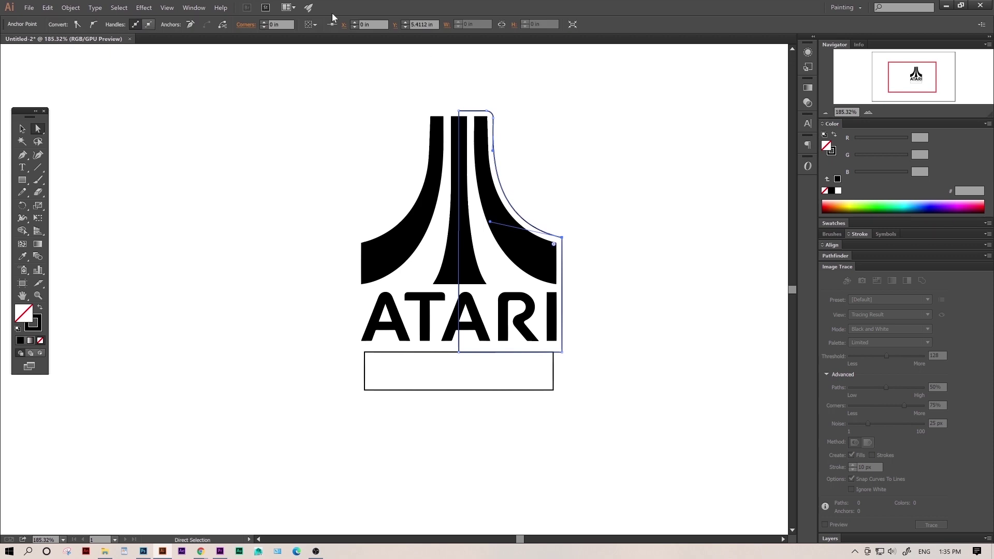
{"action": "left_click", "coordinate": [263, 22]}
{"action": "left_click", "coordinate": [337, 187]}
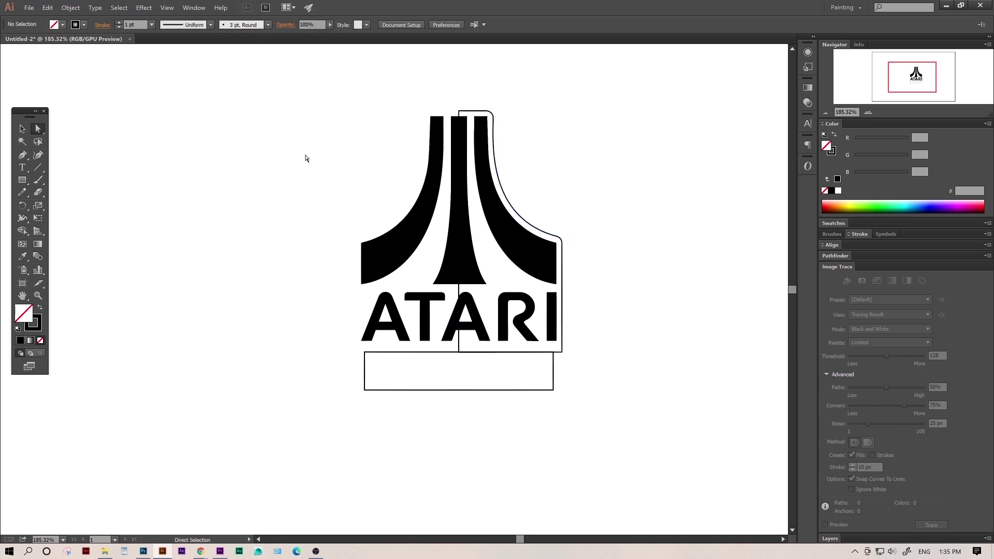
{"action": "key", "text": "v"}
{"action": "left_click", "coordinate": [565, 343]}
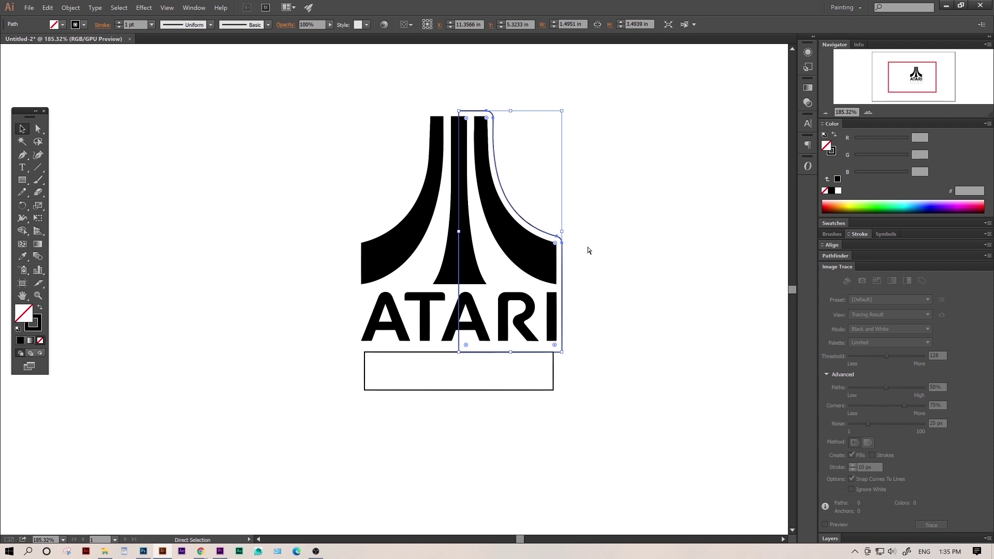
Paste a copy of the right-half outline, reflect it on the vertical axis, and place it over the left half.
{"action": "key", "text": "ctrl+v"}
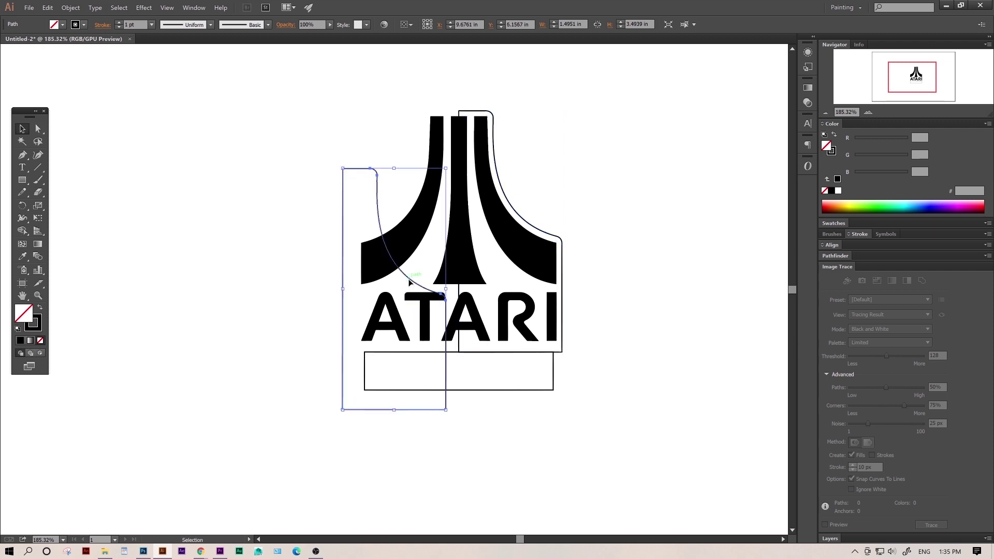
{"action": "left_click_drag", "start_coordinate": [666, 212], "coordinate": [682, 207]}
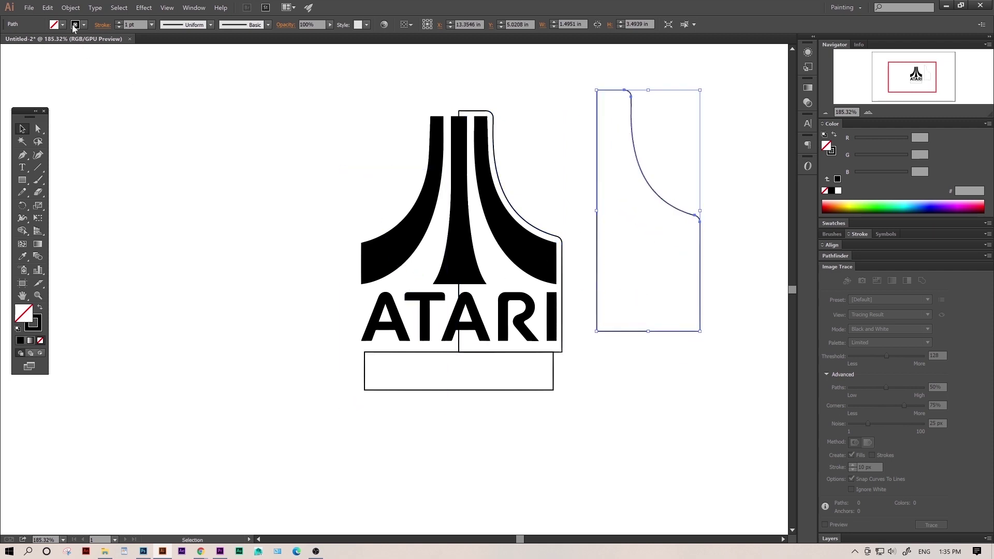
{"action": "left_click", "coordinate": [70, 7]}
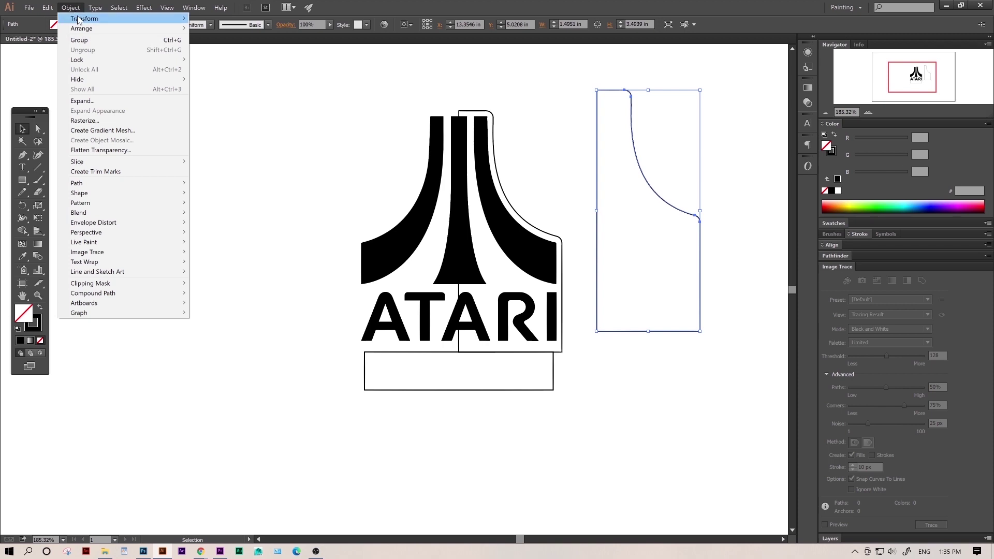
{"action": "mouse_move", "coordinate": [79, 20]}
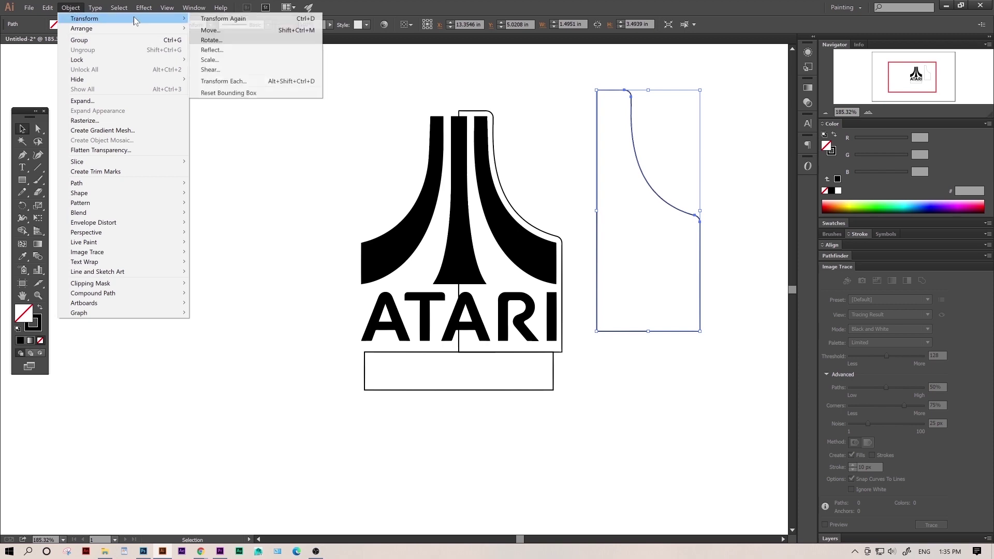
{"action": "left_click", "coordinate": [232, 50]}
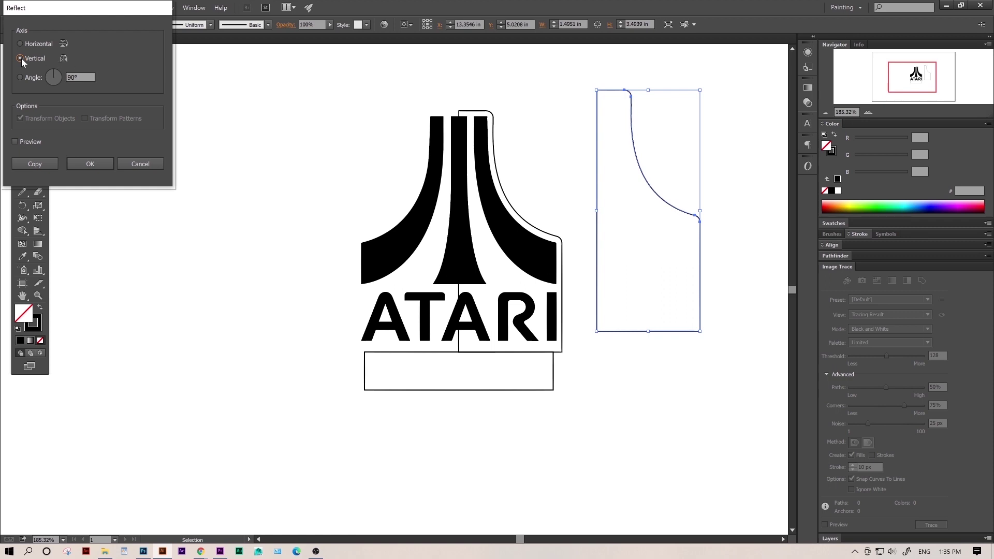
{"action": "left_click", "coordinate": [88, 163]}
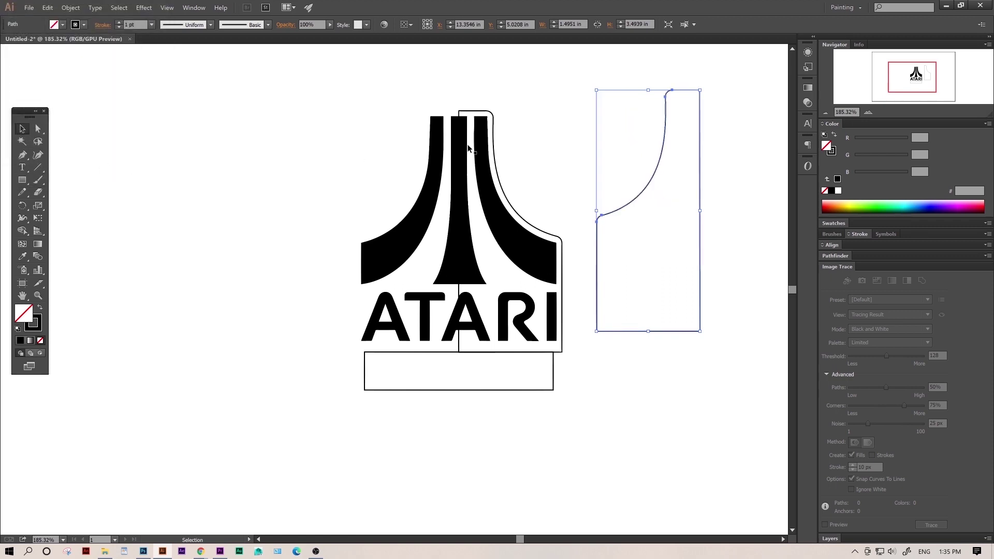
{"action": "left_click", "coordinate": [551, 126]}
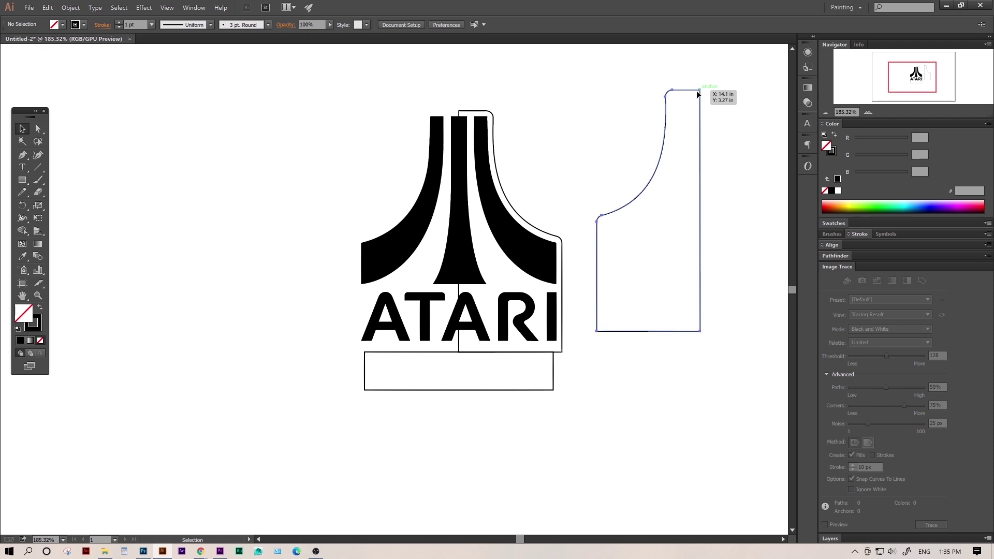
{"action": "left_click_drag", "start_coordinate": [697, 91], "coordinate": [461, 114]}
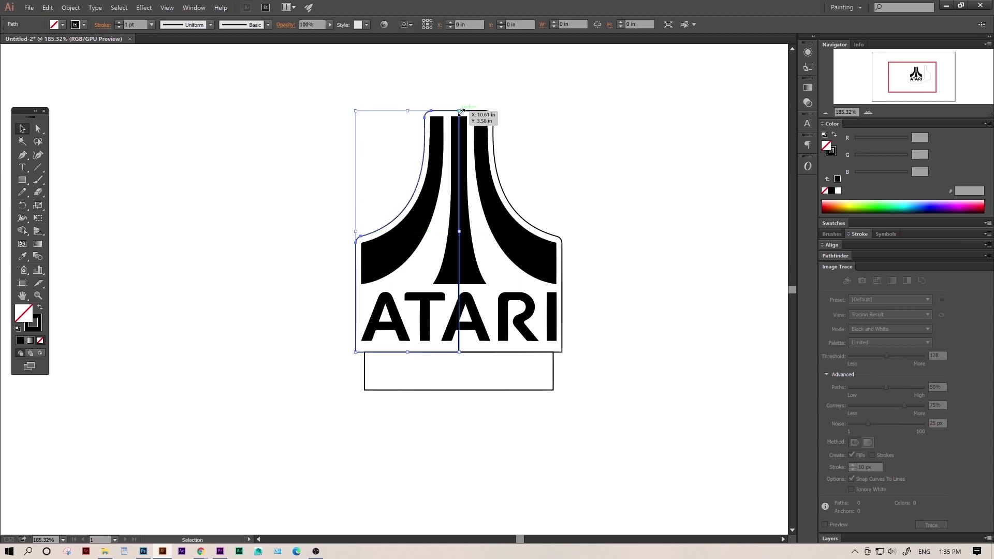
Unite the left and right outline halves into one outline with Pathfinder.
{"action": "left_click", "coordinate": [583, 114]}
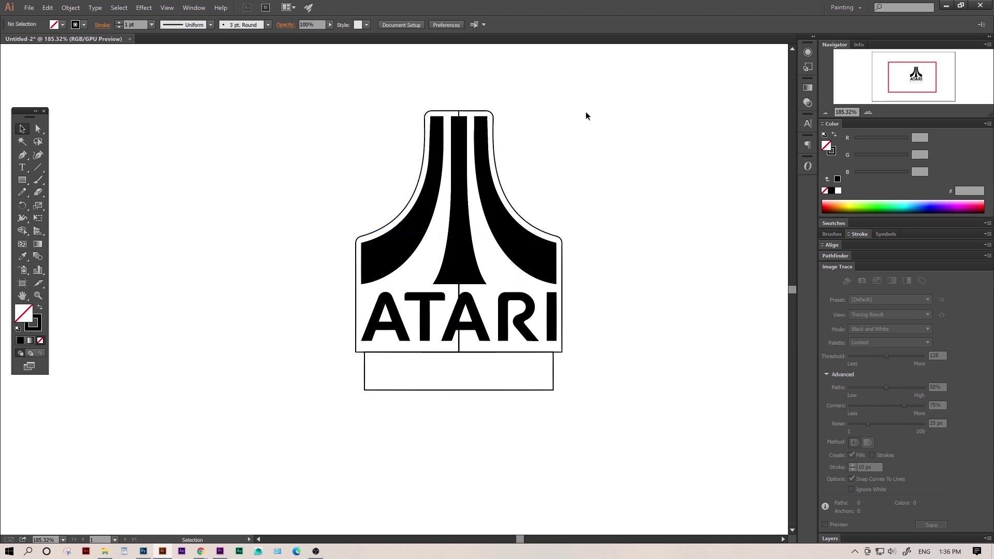
{"action": "left_click", "coordinate": [562, 285]}
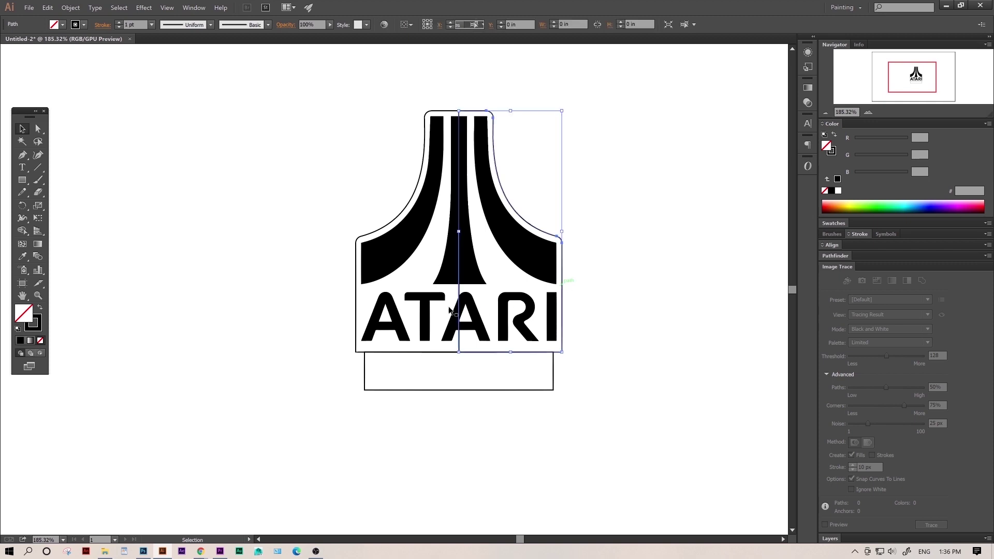
{"action": "left_click", "coordinate": [356, 305]}
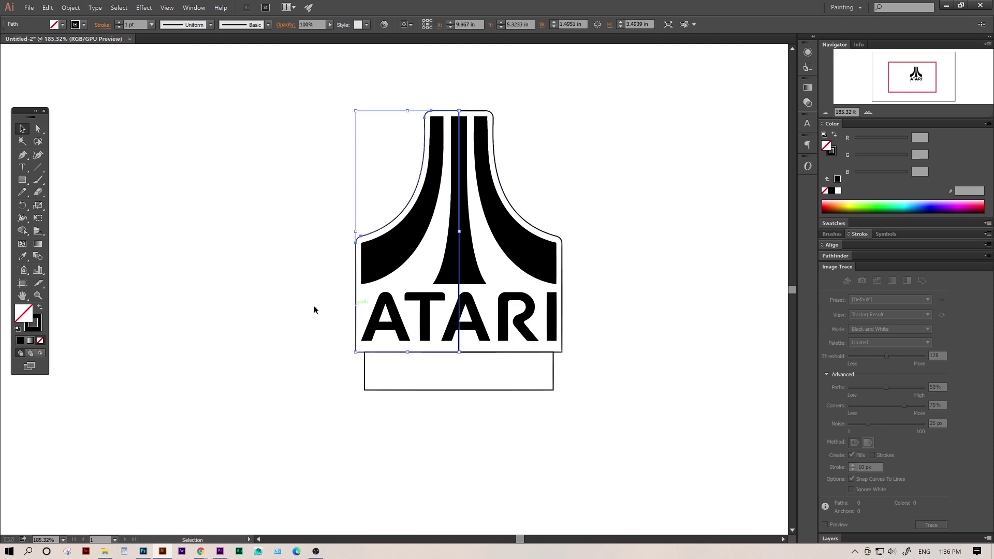
{"action": "left_click", "coordinate": [317, 299]}
{"action": "left_click", "coordinate": [355, 305]}
{"action": "left_click", "coordinate": [563, 289], "text": "shift"}
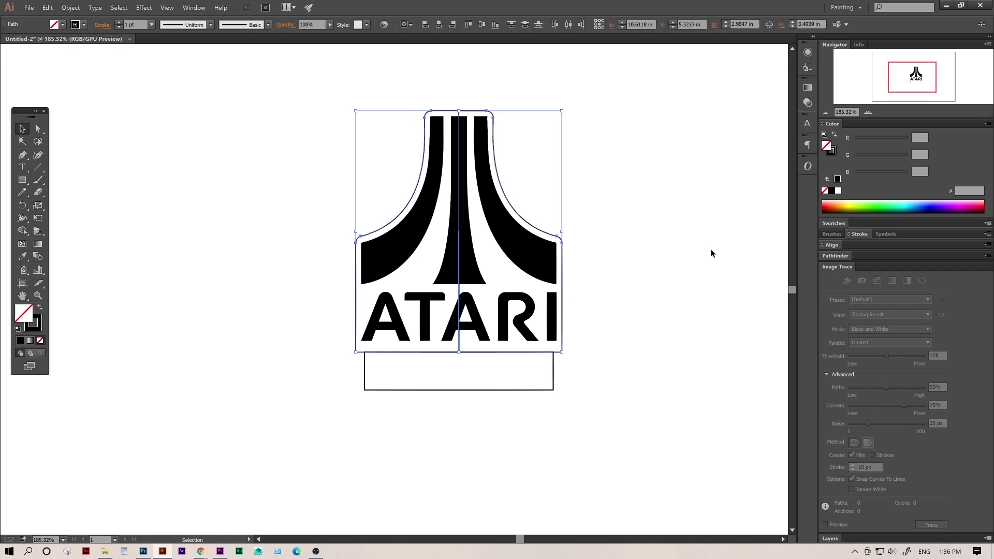
{"action": "left_click", "coordinate": [836, 256]}
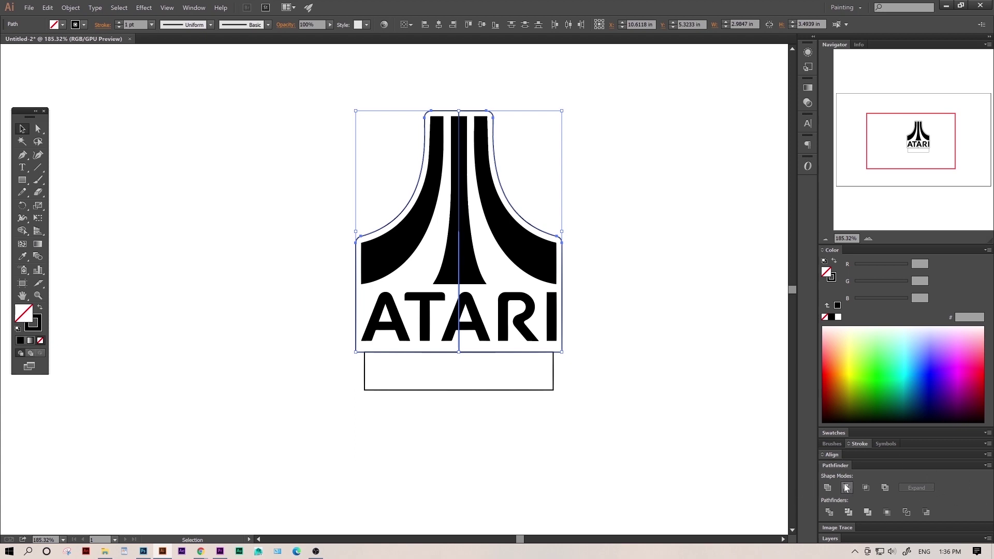
{"action": "left_click", "coordinate": [195, 8]}
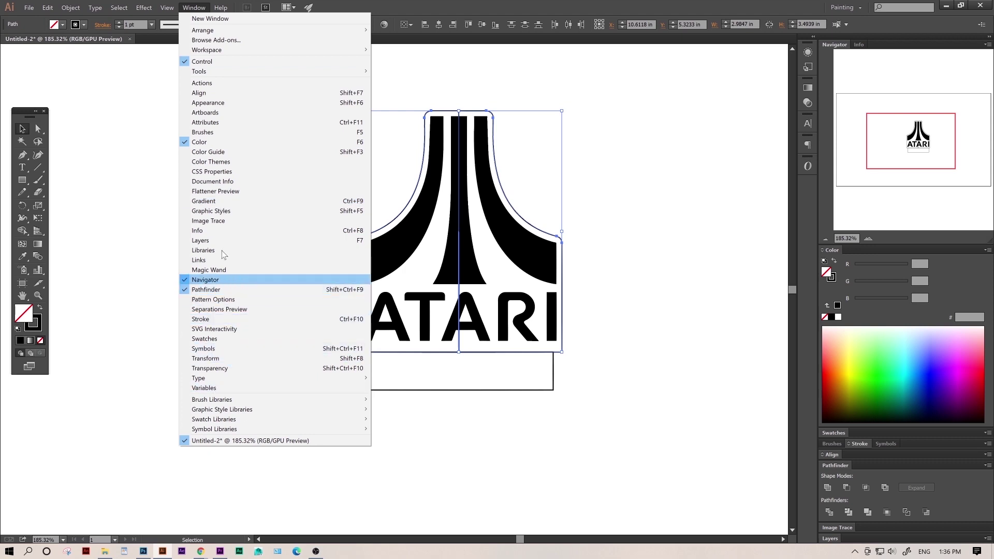
{"action": "left_click", "coordinate": [201, 7]}
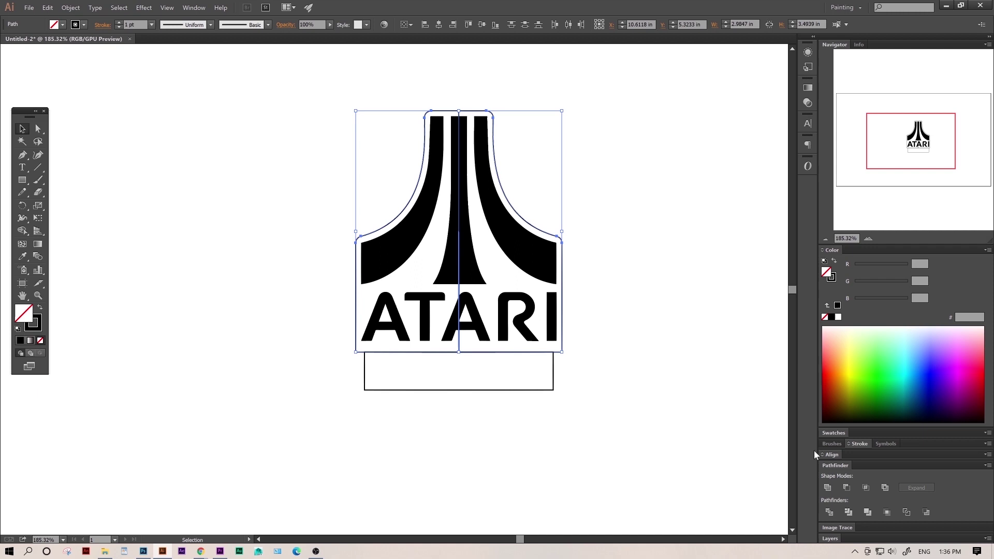
{"action": "left_click", "coordinate": [828, 490]}
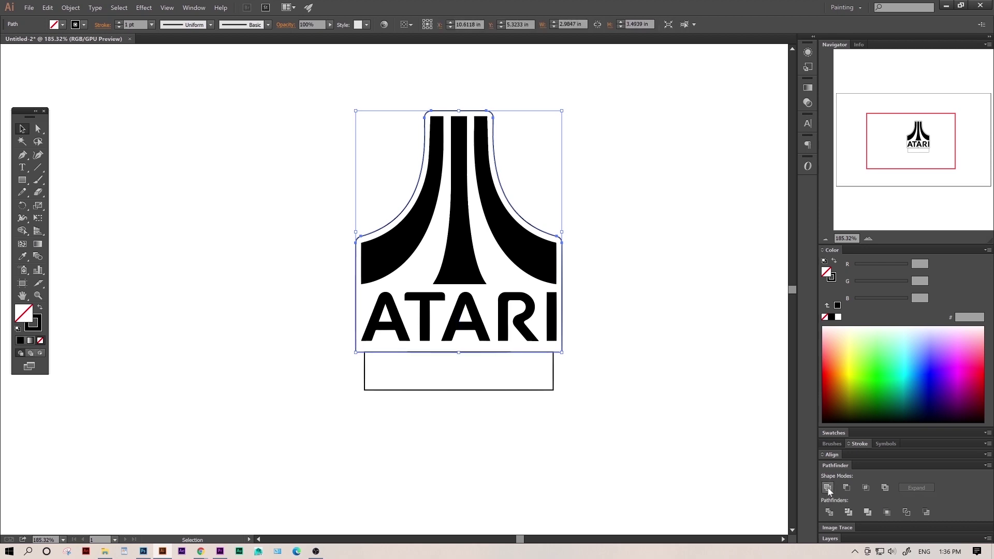
{"action": "left_click", "coordinate": [638, 300]}
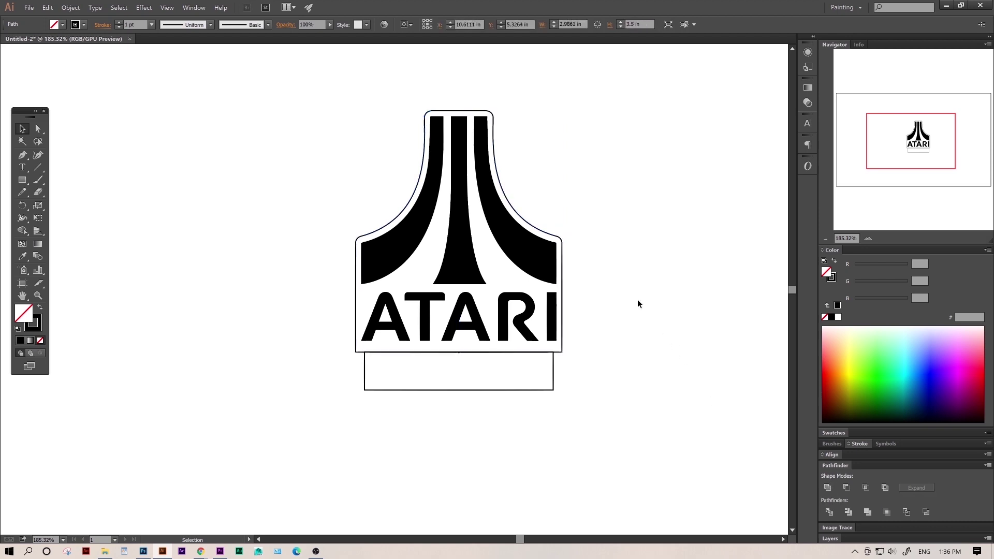
Unite the Atari outline with the bottom rectangle into a single shape.
{"action": "left_click", "coordinate": [563, 349]}
{"action": "left_click", "coordinate": [583, 353]}
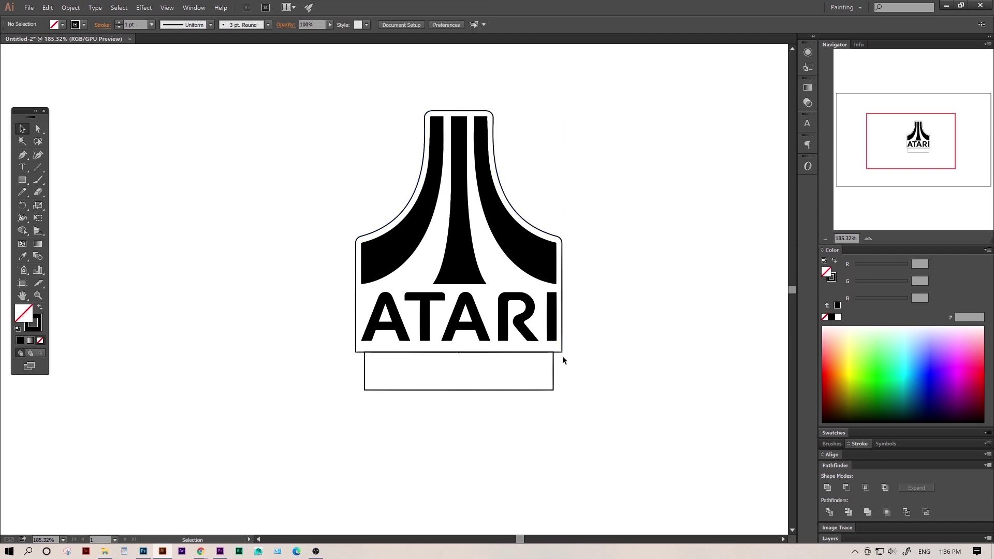
{"action": "left_click", "coordinate": [554, 369]}
{"action": "left_click", "coordinate": [562, 345], "text": "shift"}
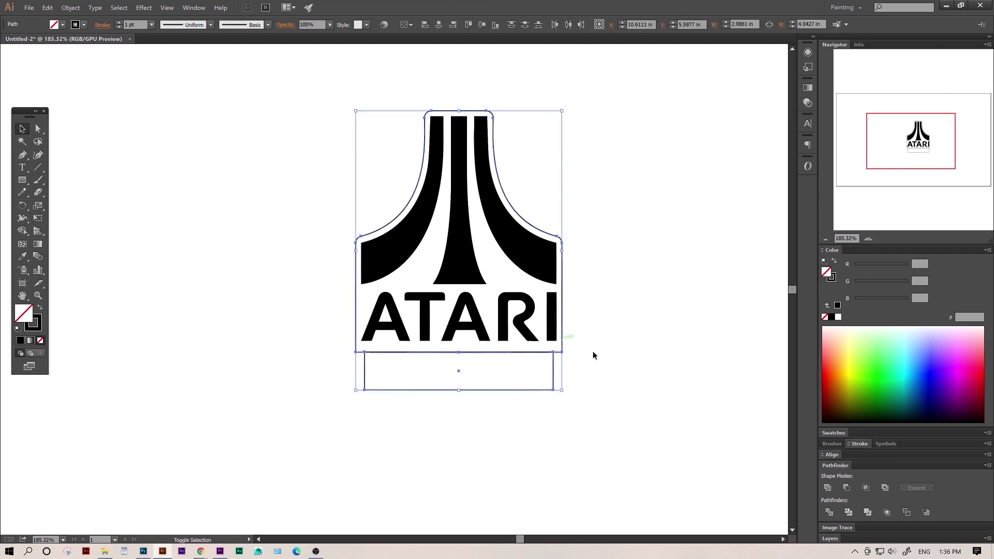
{"action": "left_click", "coordinate": [828, 488]}
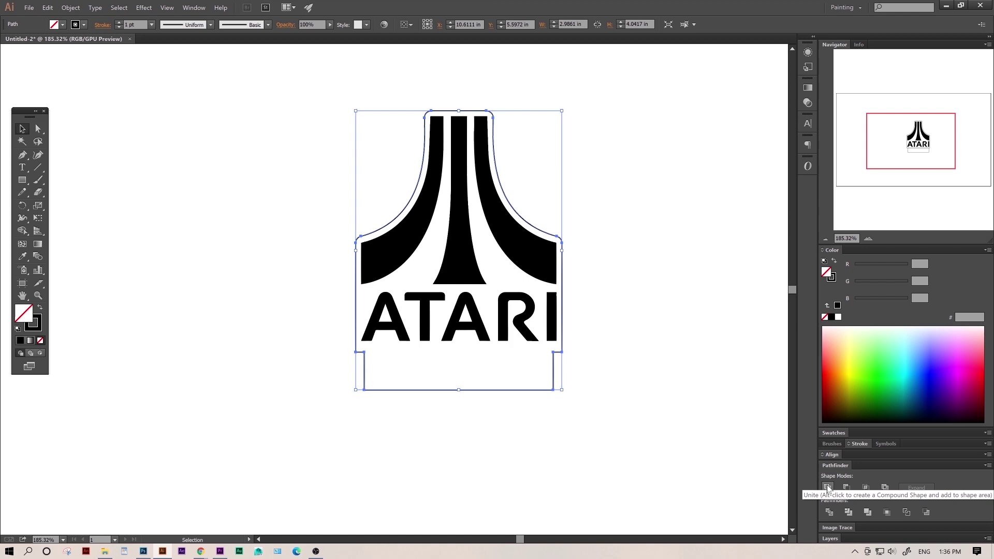
{"action": "left_click", "coordinate": [605, 307]}
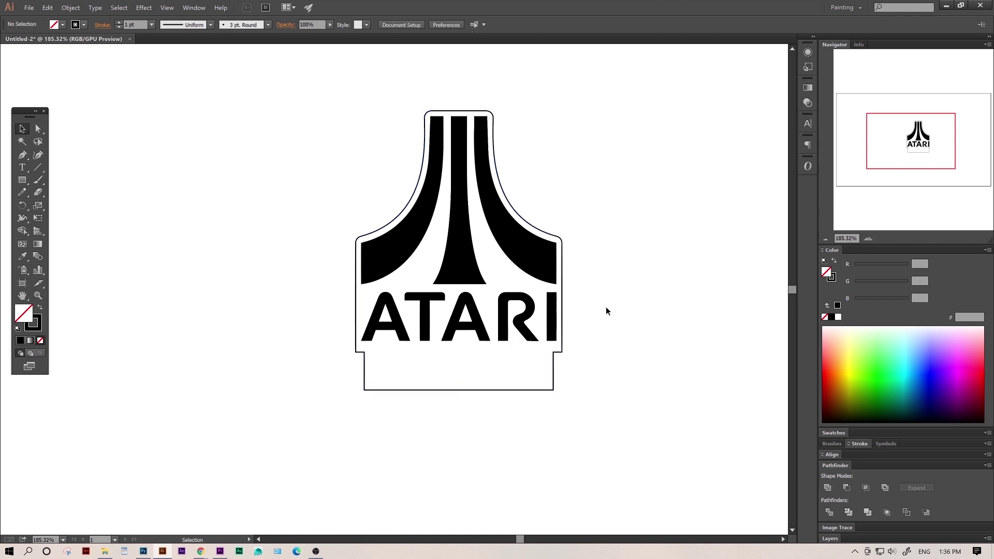
Give the merged Atari outline a red #FF0000 stroke, then deselect it.
{"action": "left_click", "coordinate": [564, 246]}
{"action": "double_click", "coordinate": [41, 318]}
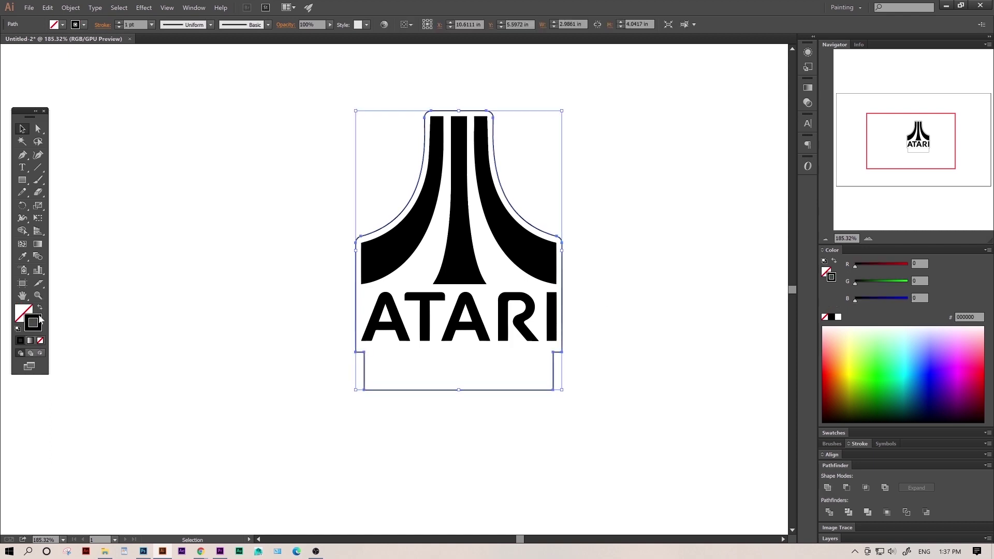
{"action": "left_click_drag", "start_coordinate": [100, 76], "coordinate": [151, 28]}
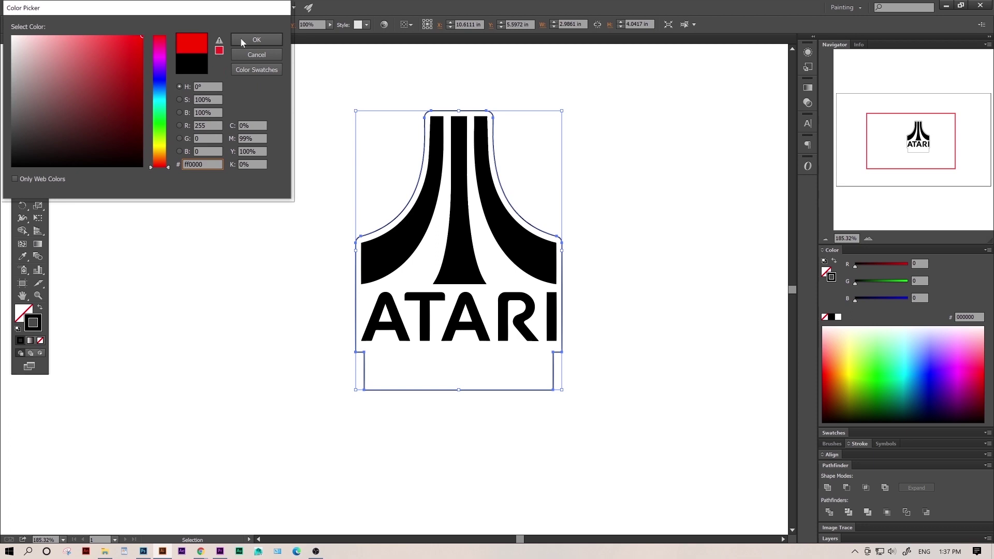
{"action": "left_click", "coordinate": [262, 41]}
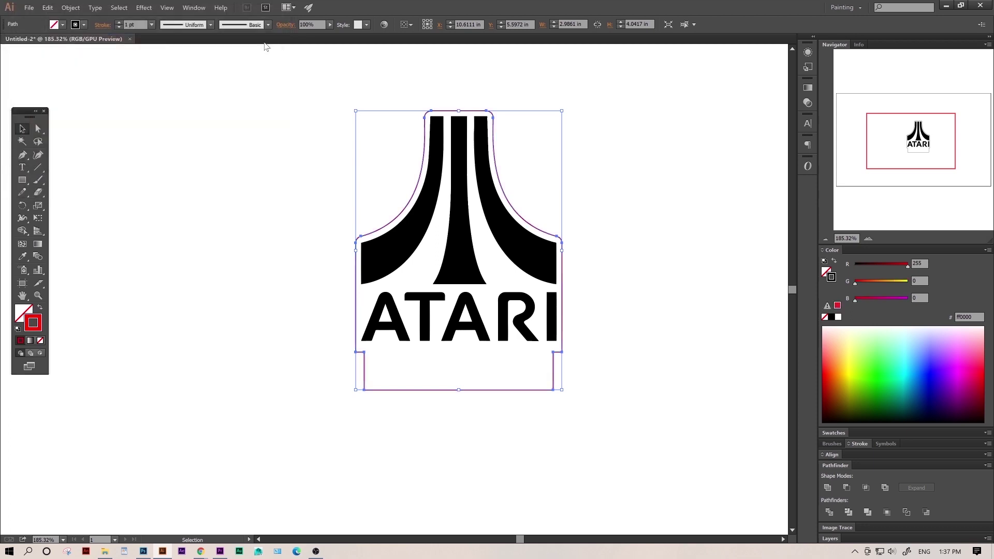
{"action": "left_click", "coordinate": [232, 266]}
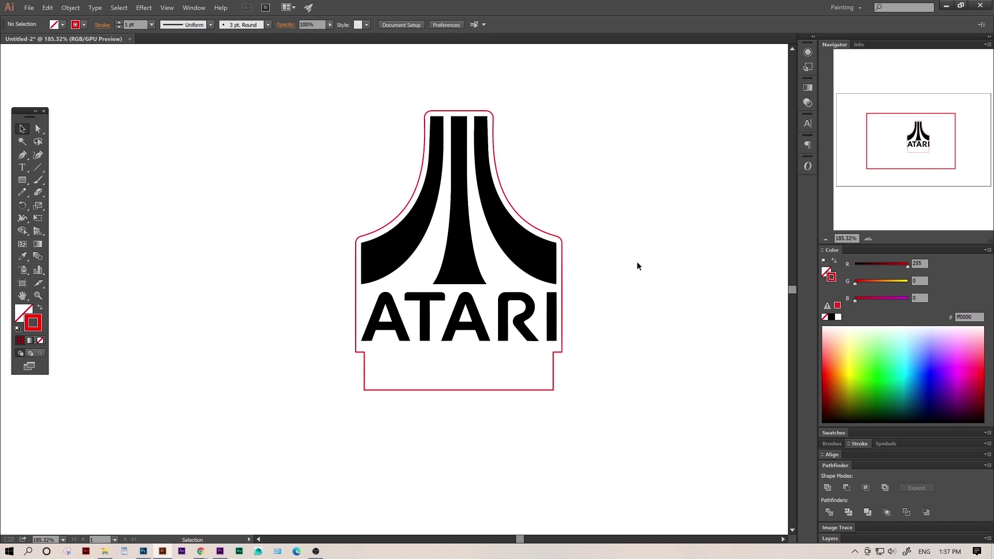
Zoom out to show the whole artboard, then start Save As in the Pictures > Designs folder.
{"action": "key", "text": "z"}
{"action": "left_click_drag", "start_coordinate": [637, 262], "coordinate": [514, 263]}
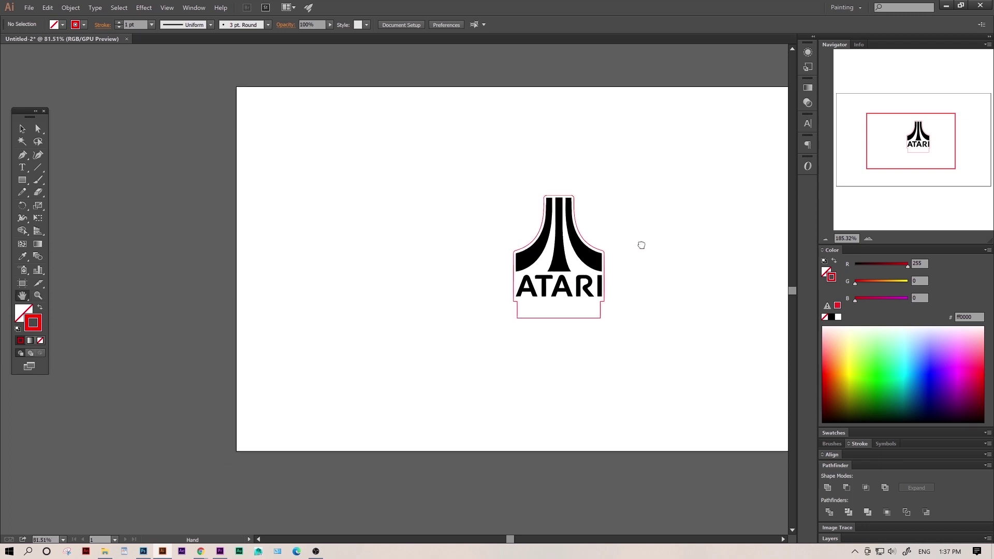
{"action": "left_click_drag", "start_coordinate": [641, 246], "coordinate": [489, 275]}
{"action": "key", "text": "v"}
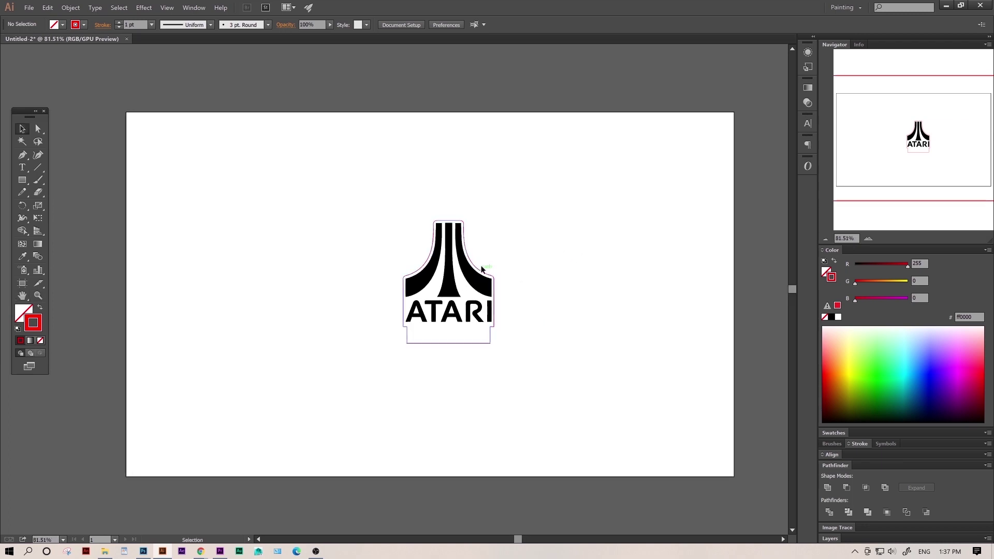
{"action": "left_click", "coordinate": [29, 8]}
{"action": "left_click", "coordinate": [59, 90]}
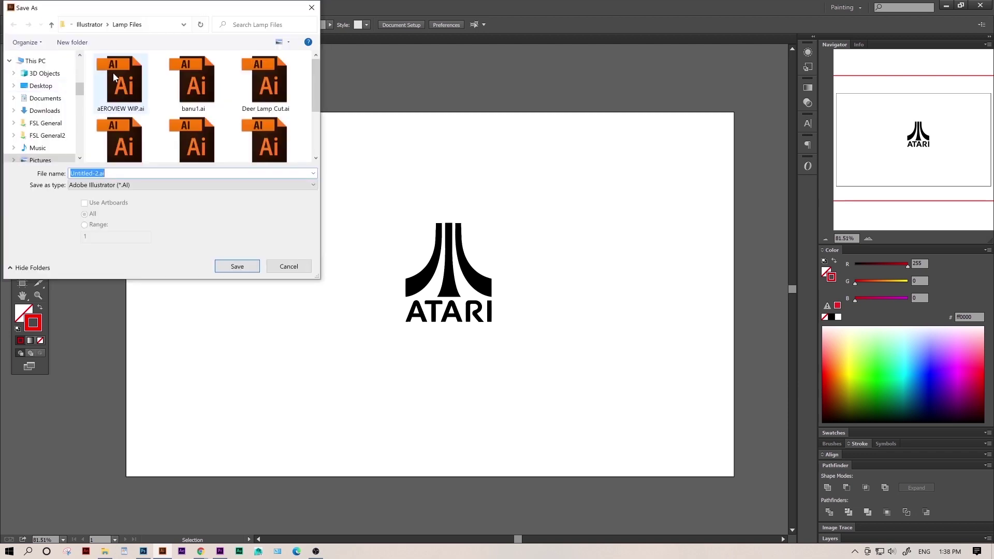
{"action": "left_click", "coordinate": [49, 159]}
{"action": "double_click", "coordinate": [187, 137]}
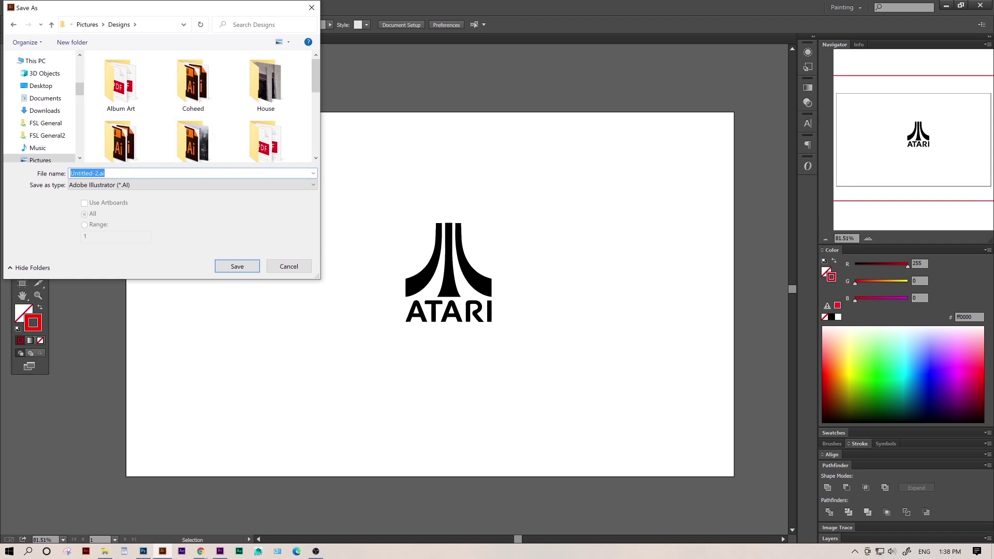
Save the file as Adobe PDF 'Atari Raster' using the default PDF settings.
{"action": "type", "text": "Atari Raster"}
{"action": "left_click", "coordinate": [212, 186]}
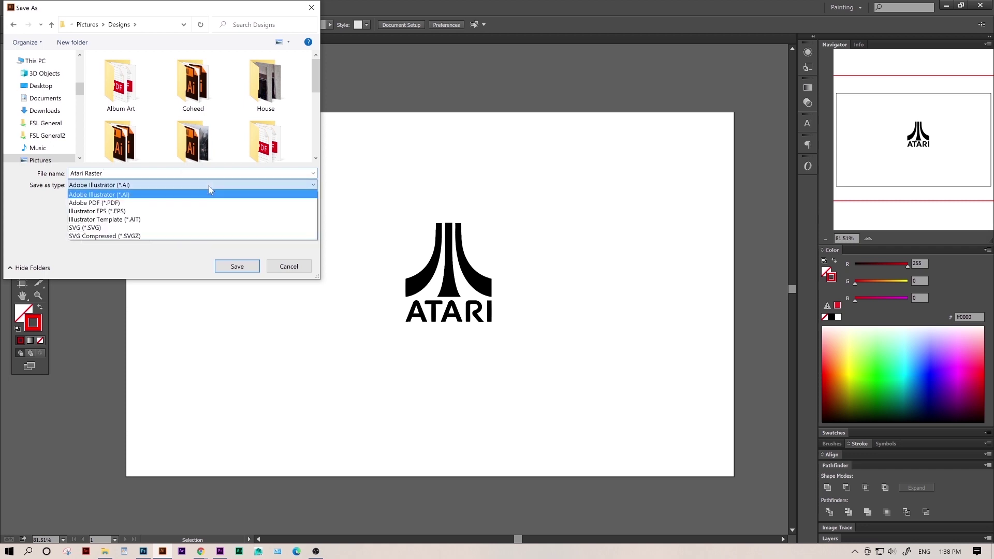
{"action": "left_click", "coordinate": [129, 202]}
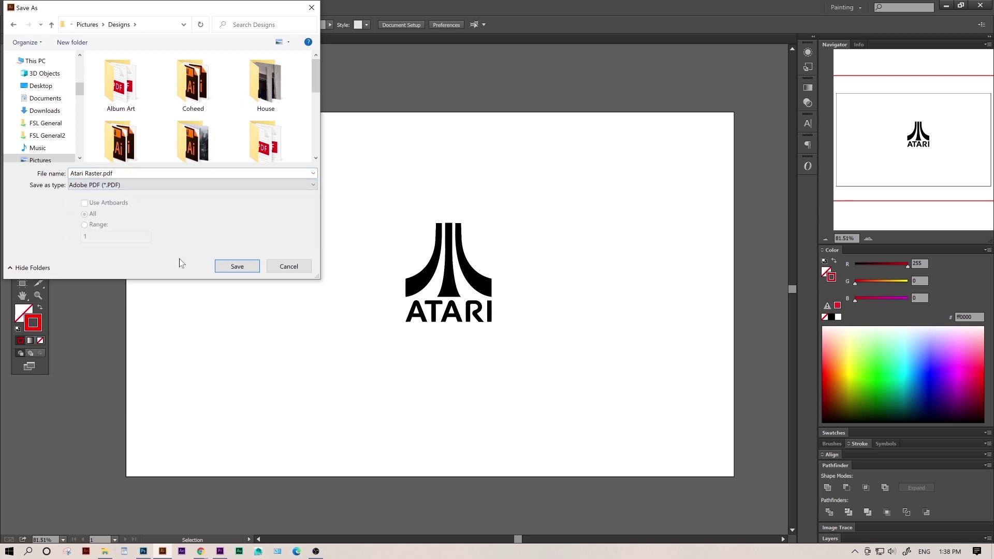
{"action": "left_click", "coordinate": [228, 267]}
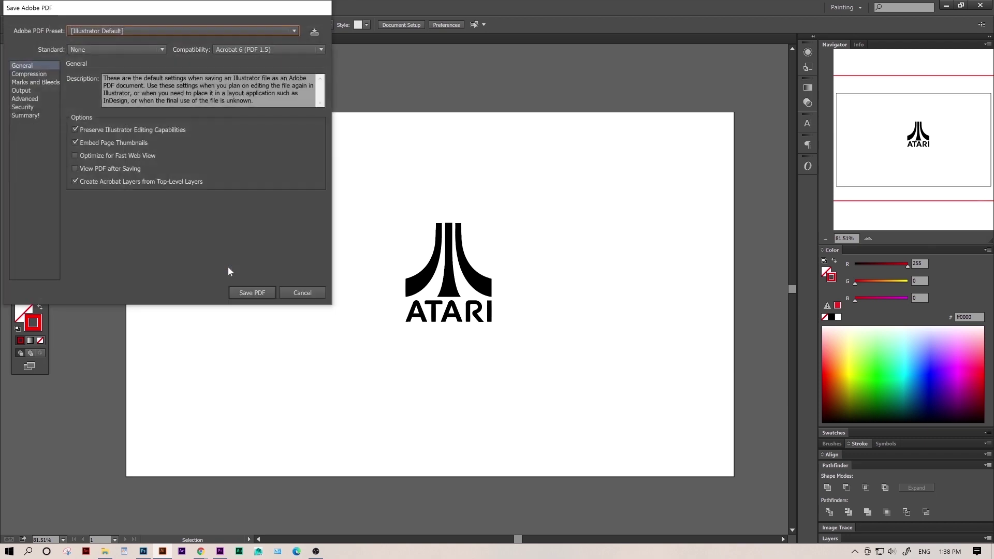
{"action": "left_click", "coordinate": [244, 292]}
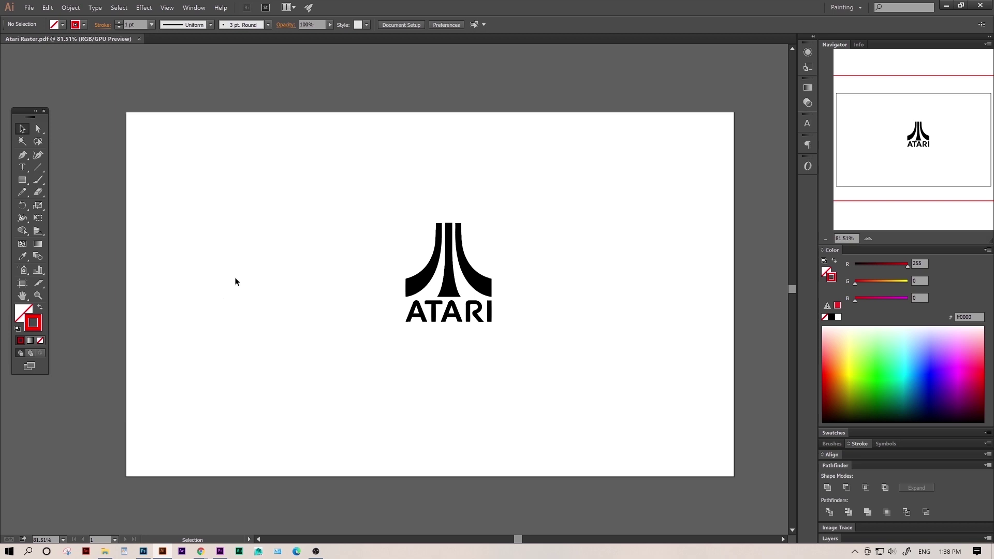
Delete the black Atari logo, leaving only the red cut outline.
{"action": "left_click", "coordinate": [445, 280]}
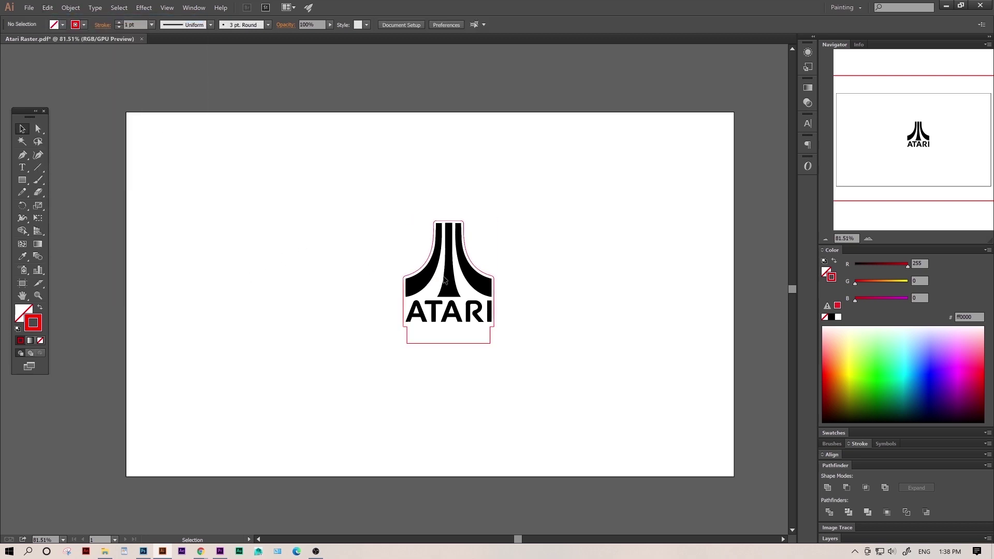
{"action": "left_click", "coordinate": [444, 279]}
{"action": "key", "text": "Delete"}
Save the outline-only artwork as the PDF 'Atari Vector' with default PDF settings.
{"action": "left_click", "coordinate": [31, 8]}
{"action": "left_click", "coordinate": [52, 89]}
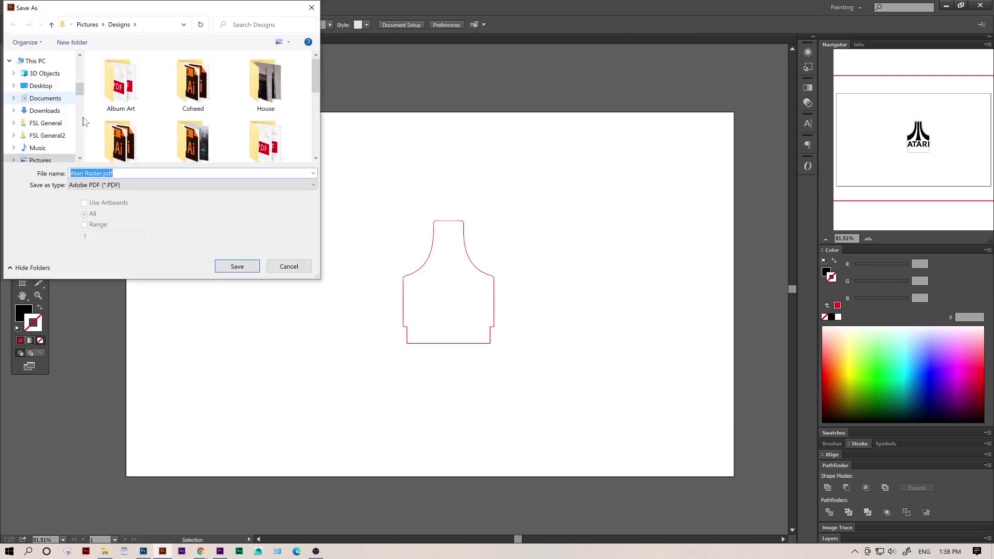
{"action": "type", "text": "Atari Cut"}
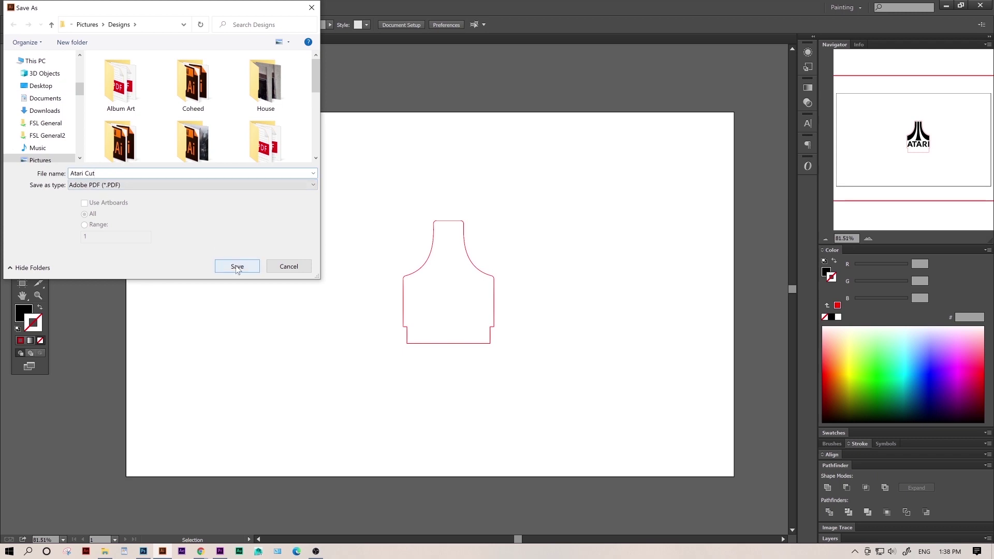
{"action": "key", "text": "BackSpace"}
{"action": "key", "text": "BackSpace"}
{"action": "key", "text": "BackSpace"}
{"action": "type", "text": "Vector"}
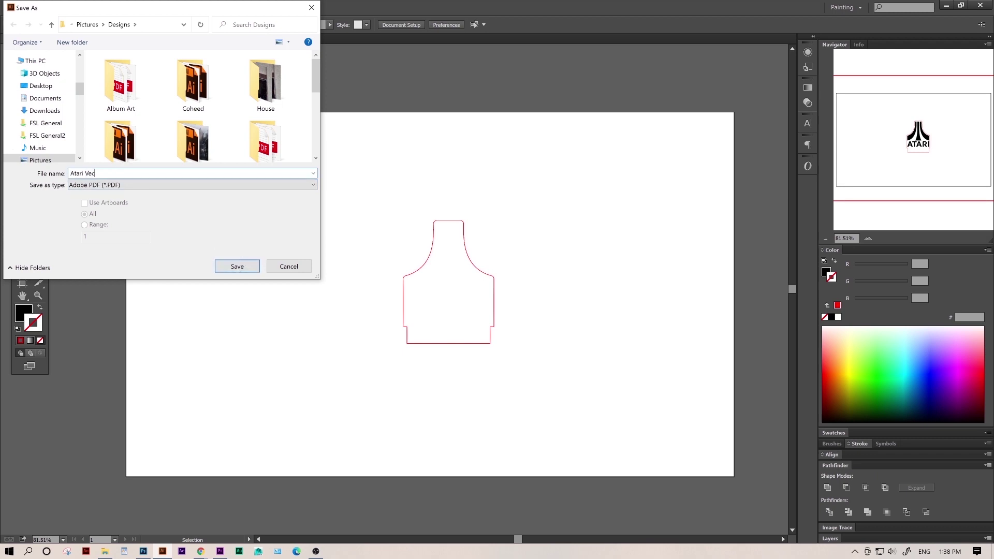
{"action": "left_click", "coordinate": [238, 268]}
{"action": "left_click", "coordinate": [247, 289]}
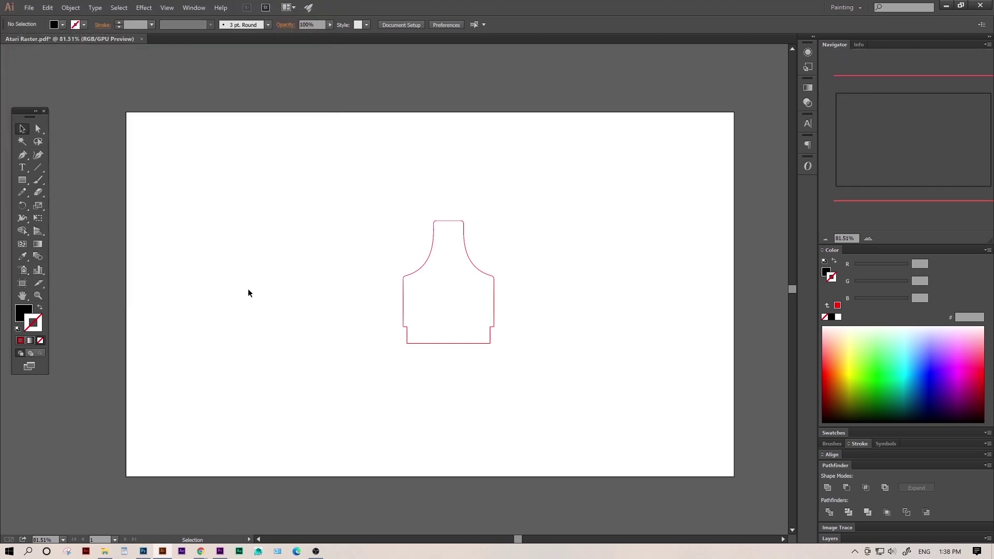
In Chrome on fslaser.com, launch the RetinaEngrave V3.0 online demo from the Software page.
{"action": "key", "text": "alt+Tab"}
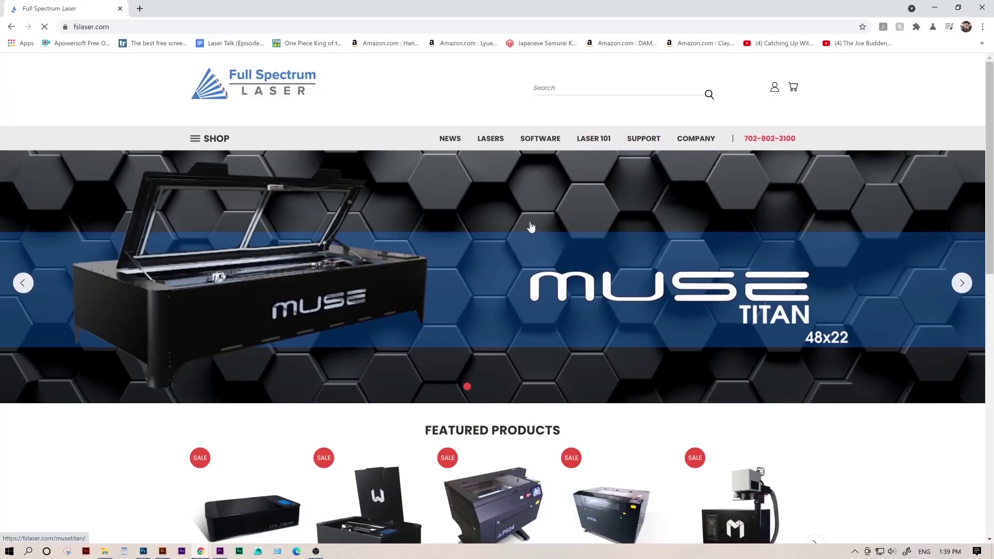
{"action": "left_click", "coordinate": [539, 139]}
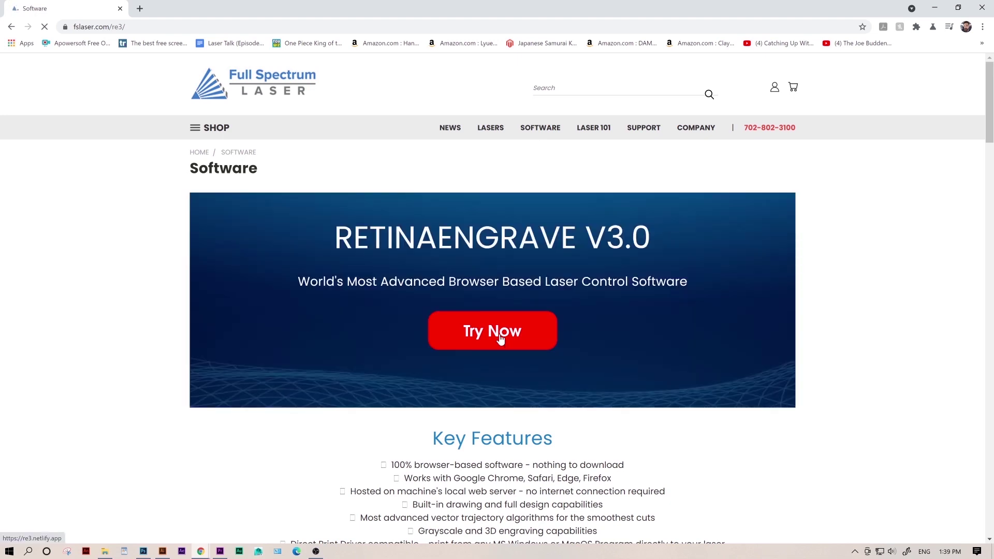
{"action": "left_click", "coordinate": [500, 336]}
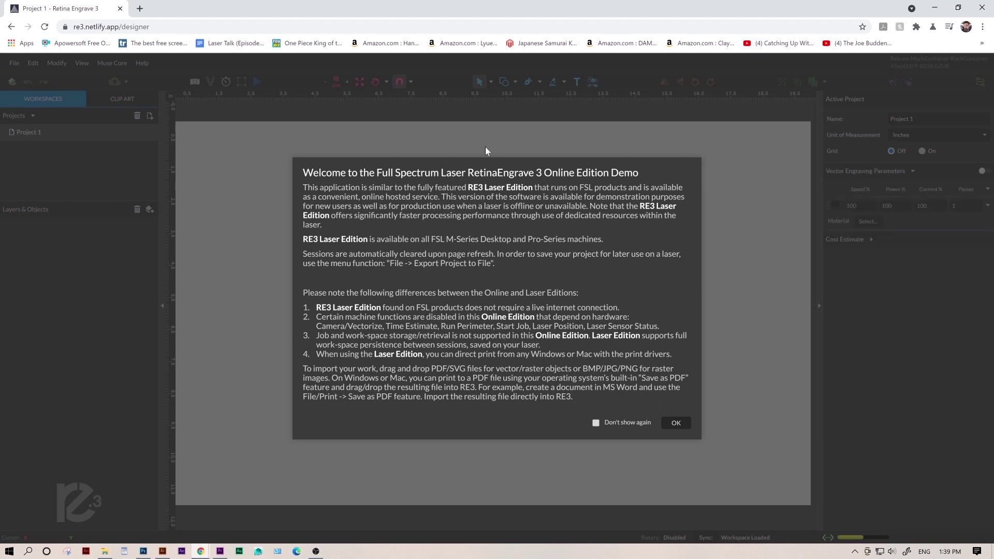
Dismiss the RetinaEngrave 3 welcome notice and check the Muse Core machine menu.
{"action": "left_click", "coordinate": [678, 423]}
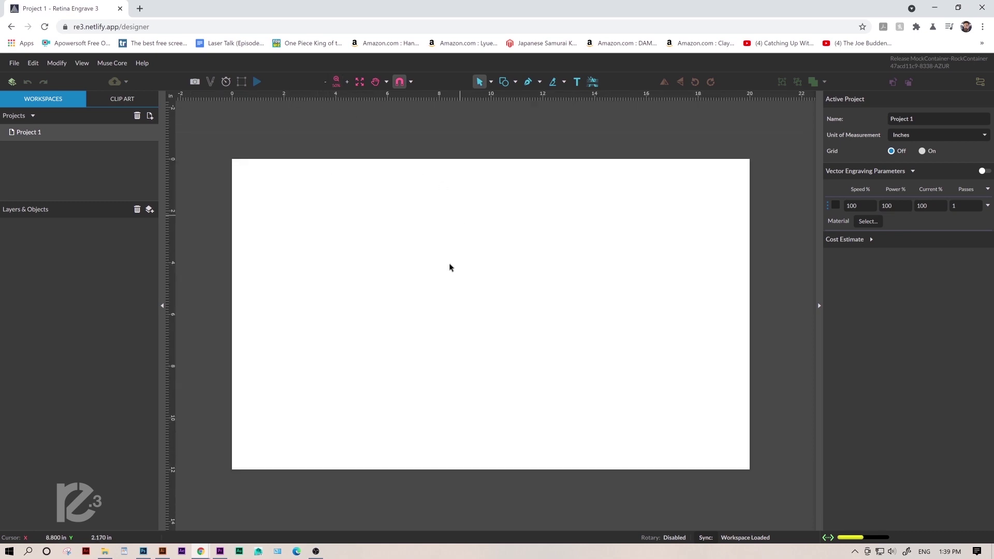
{"action": "left_click", "coordinate": [105, 62]}
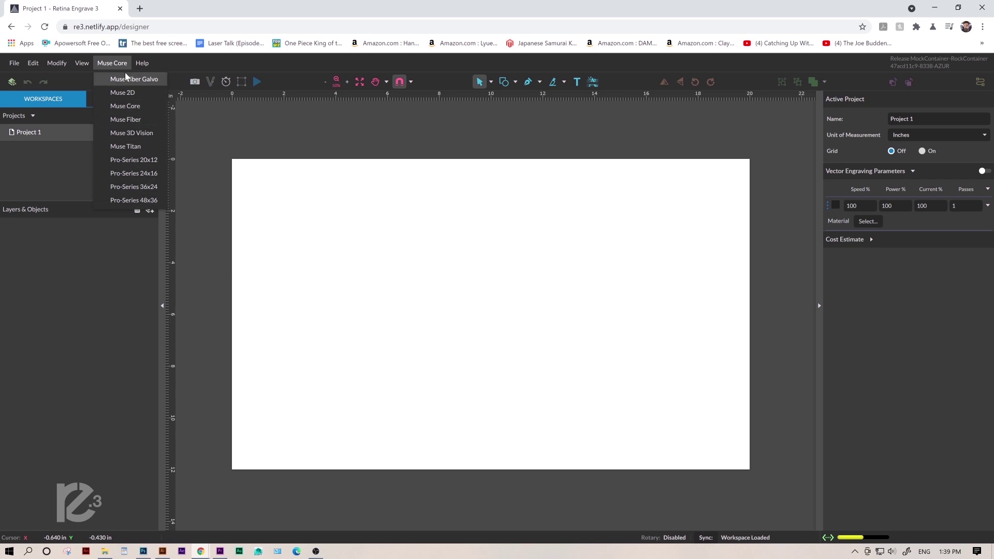
{"action": "left_click", "coordinate": [114, 63]}
Import Atari Raster.pdf as an image/drawing with Vector unchecked, bringing in raster content only.
{"action": "left_click", "coordinate": [14, 62]}
{"action": "mouse_move", "coordinate": [78, 130]}
{"action": "left_click", "coordinate": [184, 132]}
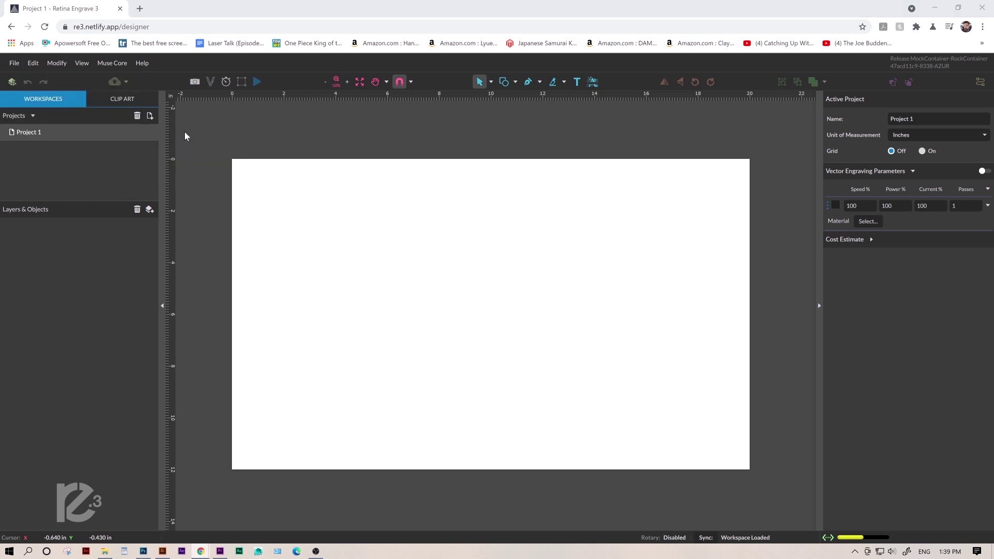
{"action": "type", "text": "ata"}
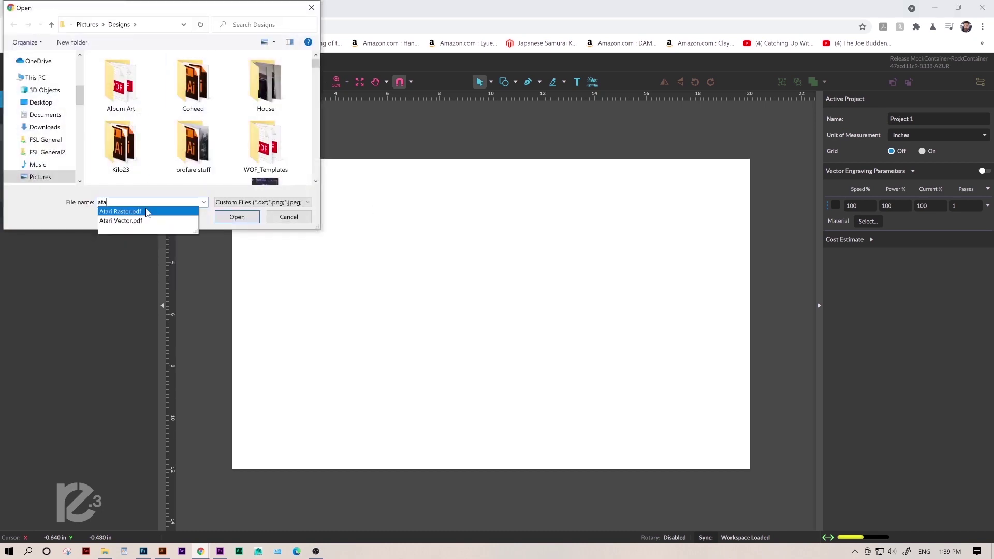
{"action": "left_click", "coordinate": [148, 213]}
{"action": "left_click", "coordinate": [234, 221]}
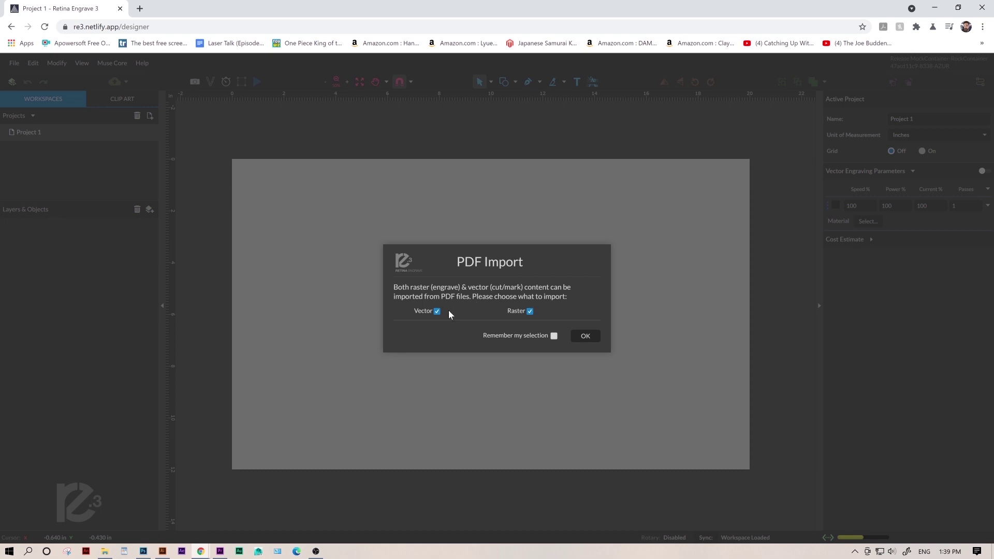
{"action": "left_click", "coordinate": [437, 311]}
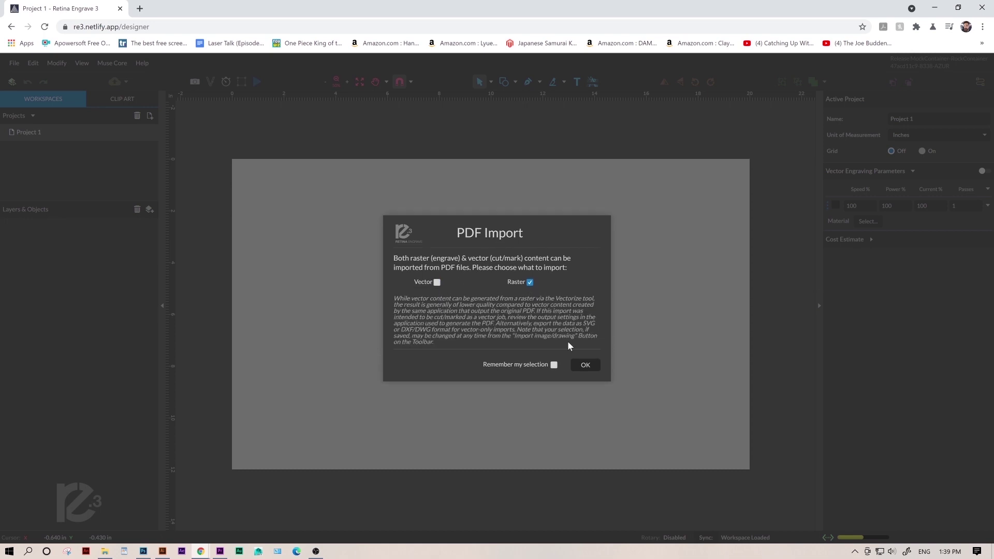
{"action": "left_click", "coordinate": [585, 365]}
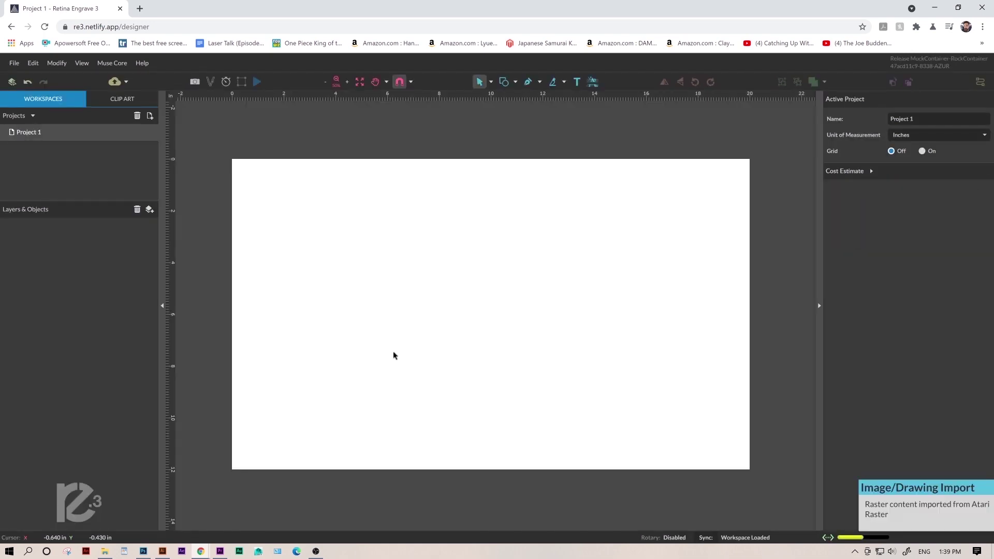
Import Atari Vector.pdf with Raster unchecked, bringing in only the cut outline.
{"action": "left_click", "coordinate": [14, 62]}
{"action": "mouse_move", "coordinate": [78, 135]}
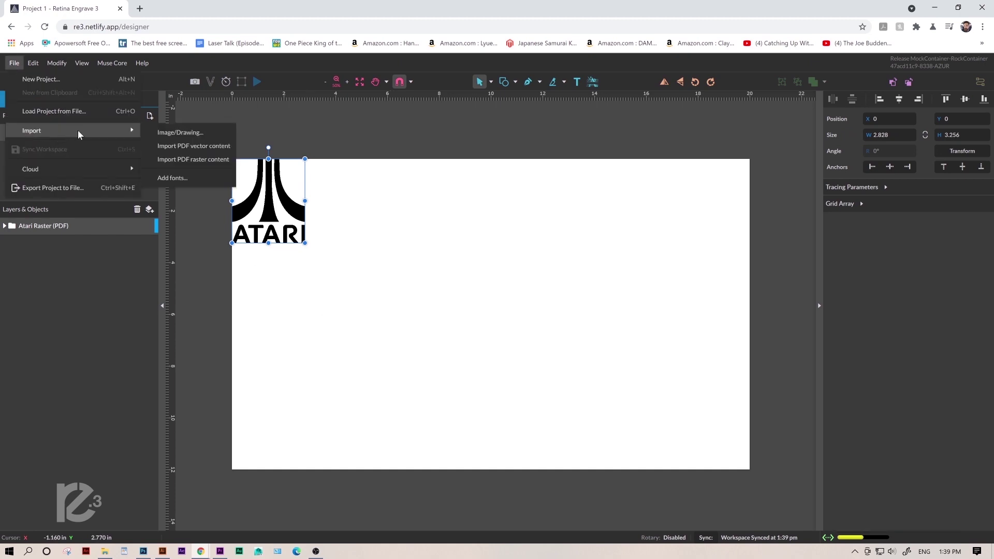
{"action": "left_click", "coordinate": [181, 133]}
{"action": "type", "text": "at"}
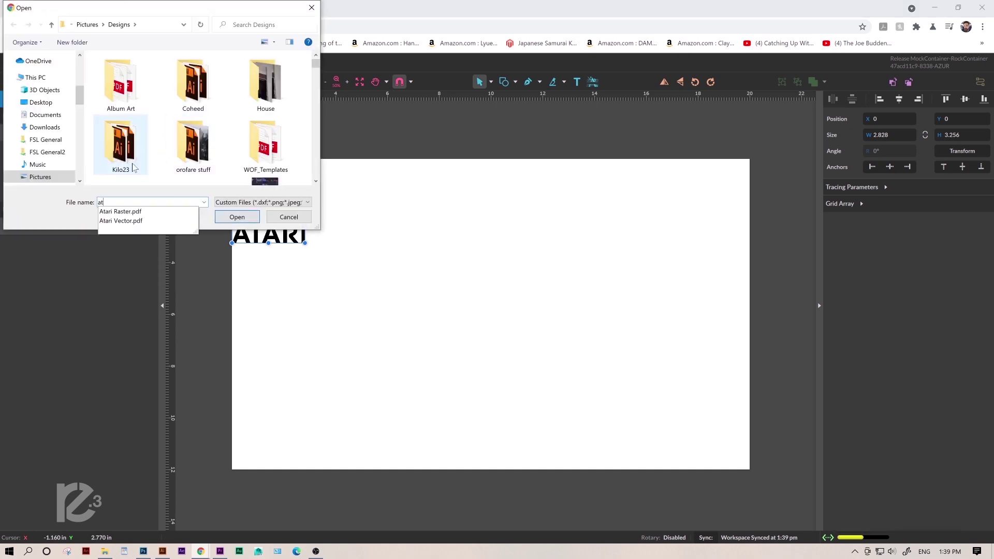
{"action": "left_click", "coordinate": [139, 222]}
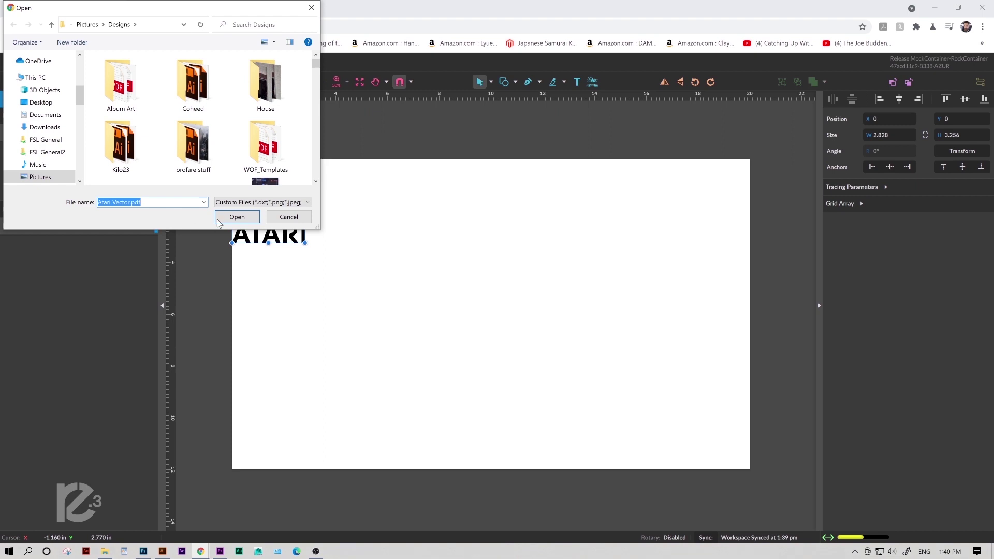
{"action": "left_click", "coordinate": [218, 218]}
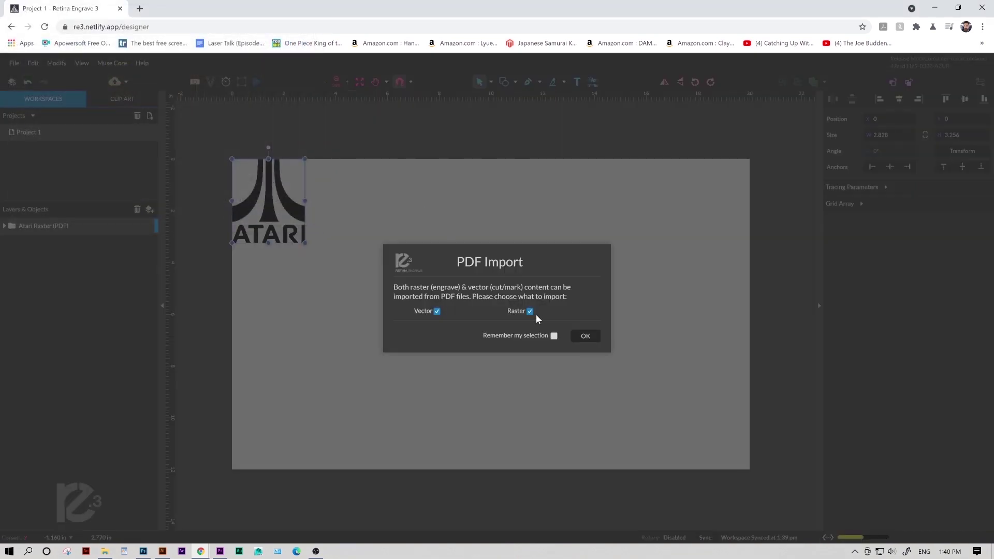
{"action": "left_click", "coordinate": [530, 311]}
{"action": "left_click", "coordinate": [589, 335]}
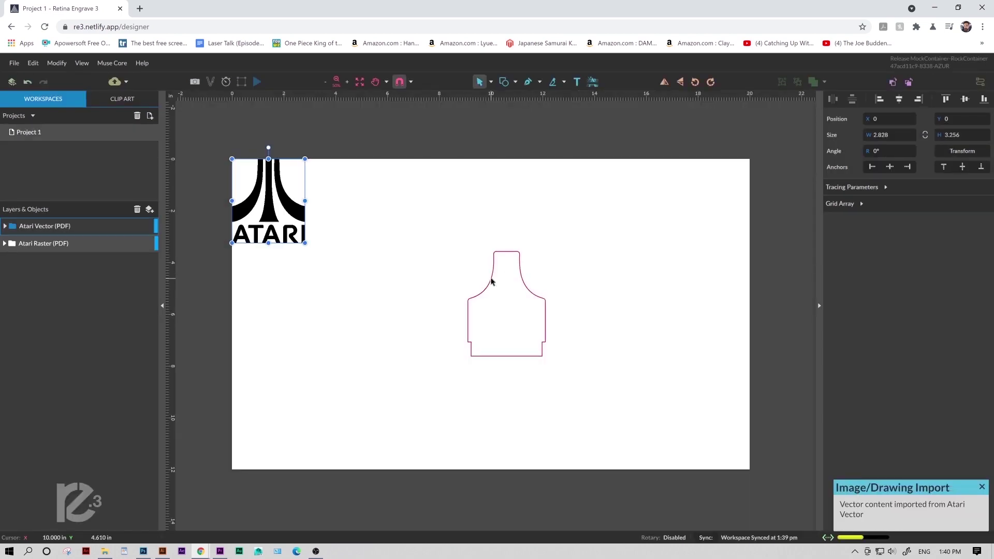
Drag the raster Atari logo inside the bottle outline, placing it at X 9.2, Y 3.66 in.
{"action": "left_click", "coordinate": [492, 278]}
{"action": "left_click", "coordinate": [366, 304]}
{"action": "left_click_drag", "start_coordinate": [331, 246], "coordinate": [524, 304]}
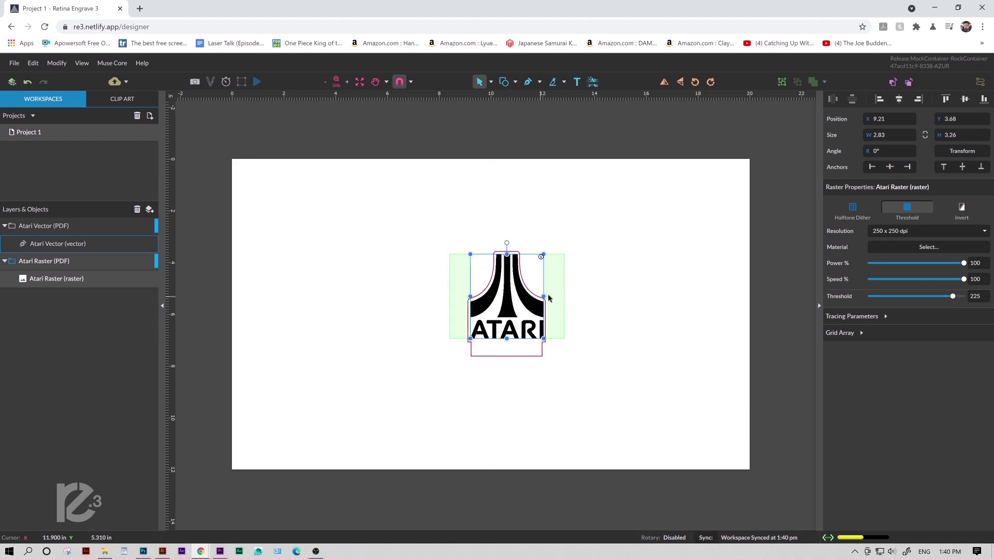
{"action": "left_click", "coordinate": [594, 295]}
{"action": "left_click", "coordinate": [515, 308]}
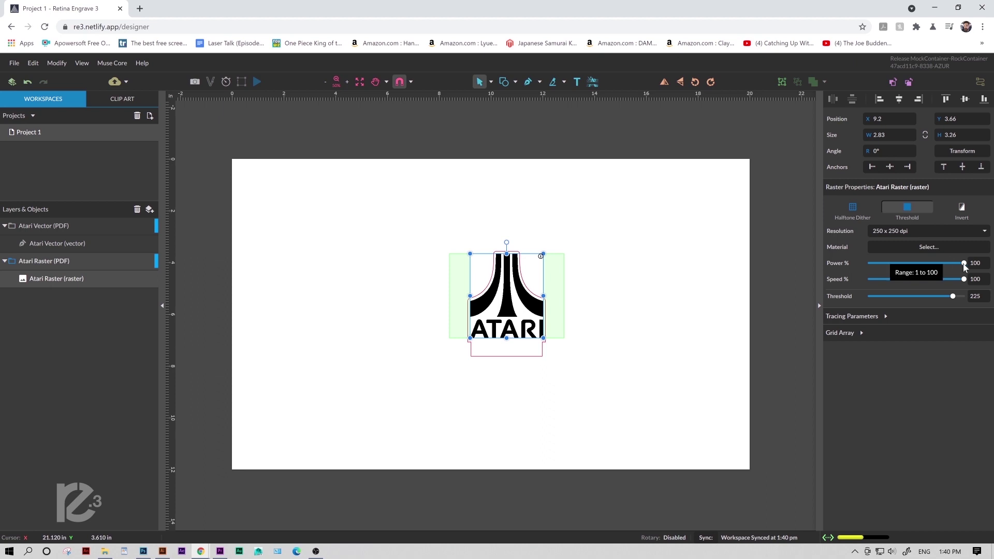
Lower the raster logo's power to 31%, then select the cut outline's vector speed value.
{"action": "left_click_drag", "start_coordinate": [964, 264], "coordinate": [899, 267]}
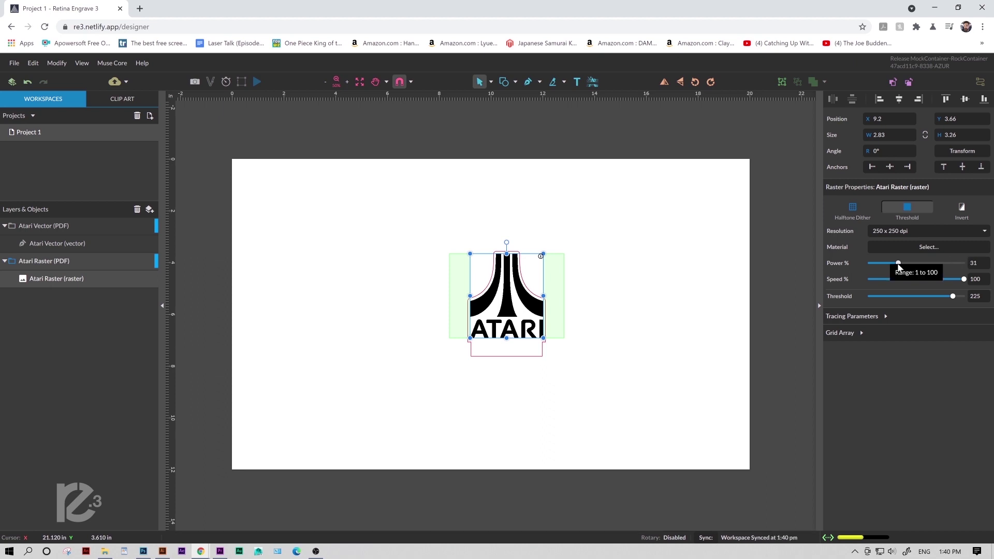
{"action": "left_click", "coordinate": [570, 350]}
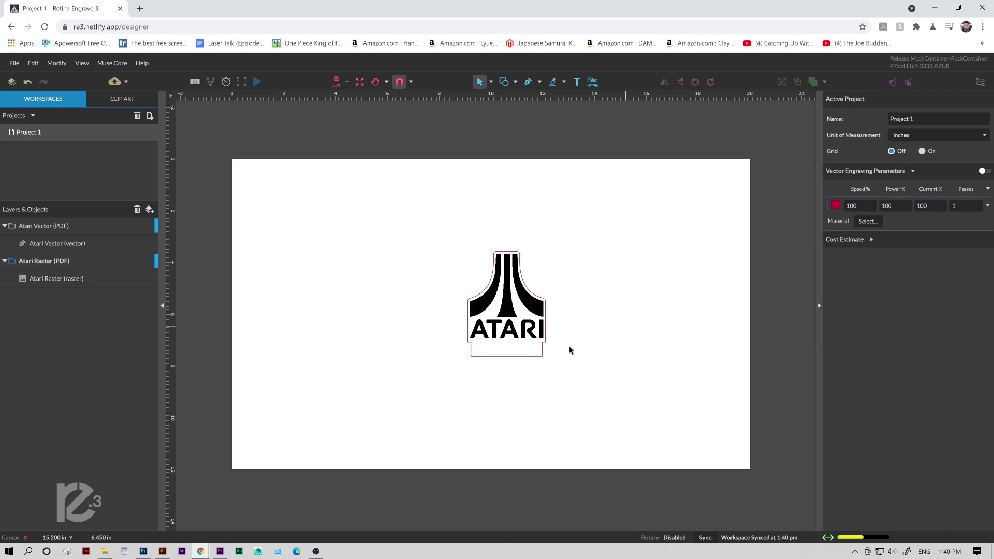
{"action": "left_click", "coordinate": [514, 357]}
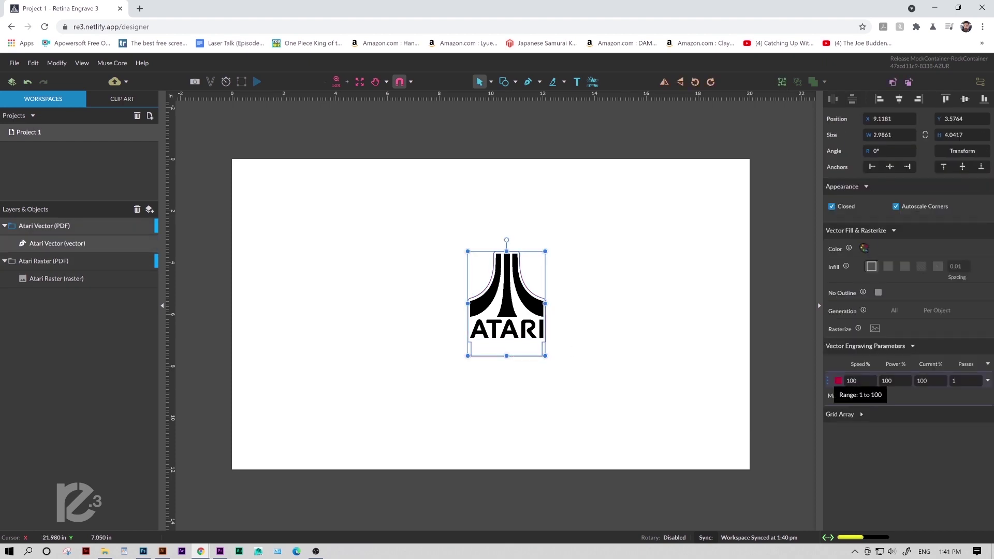
{"action": "double_click", "coordinate": [852, 380]}
Enter vector speed 45%, then apply the 1/8 Acrylic material preset to the outline.
{"action": "type", "text": "45"}
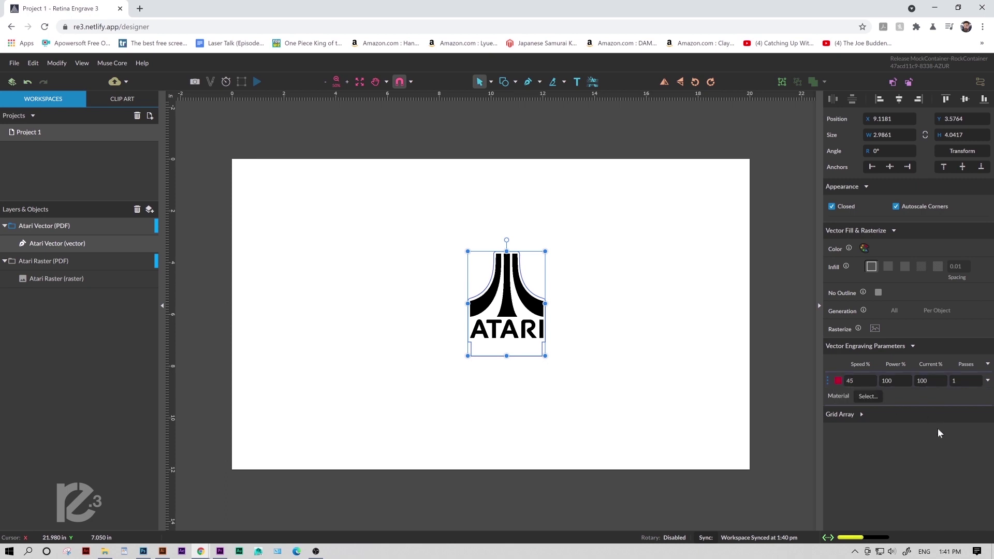
{"action": "left_click", "coordinate": [871, 396]}
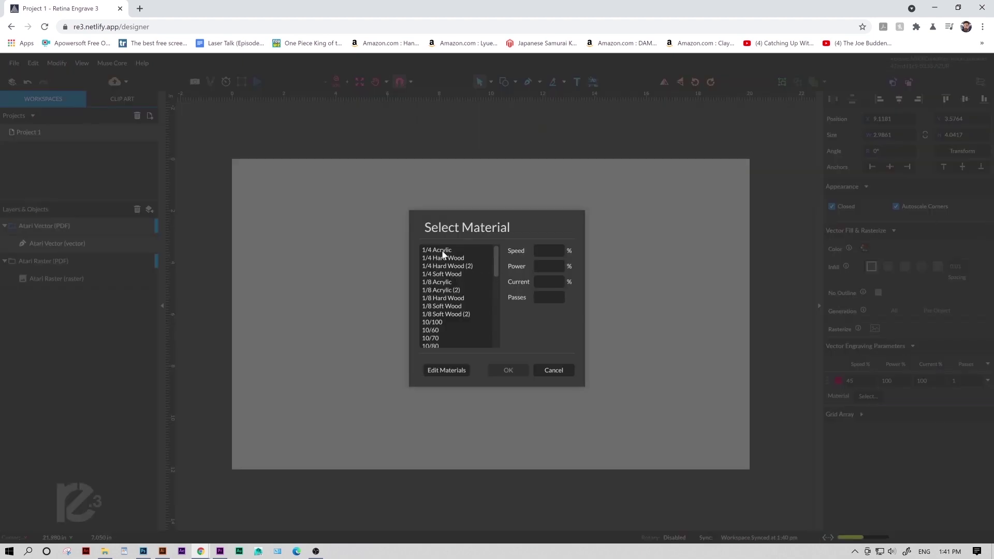
{"action": "left_click", "coordinate": [439, 281]}
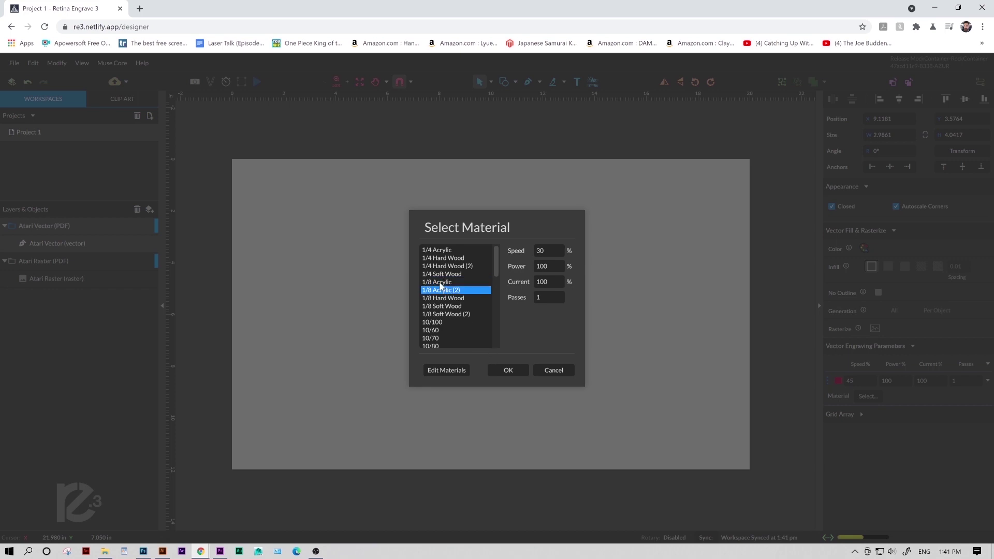
{"action": "left_click", "coordinate": [508, 371]}
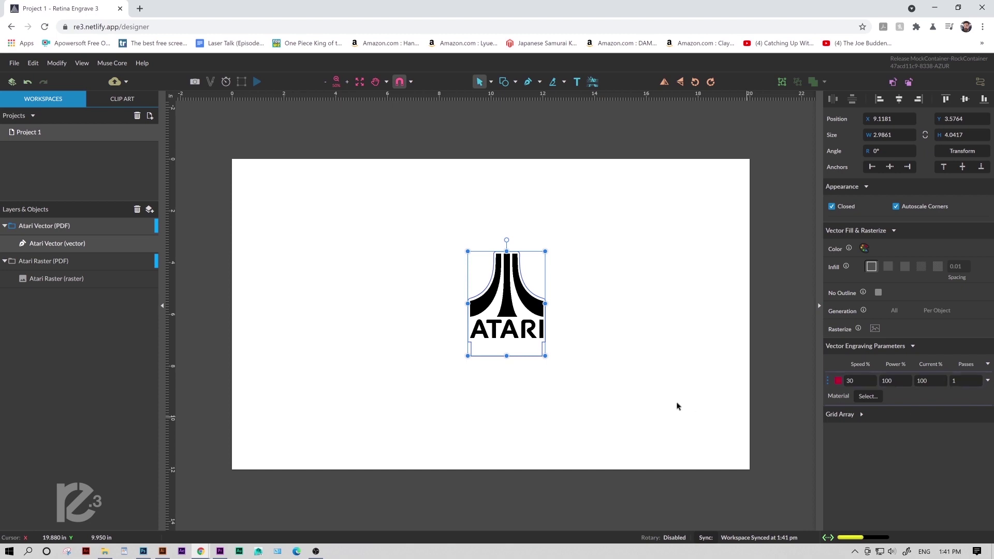
{"action": "left_click", "coordinate": [650, 381]}
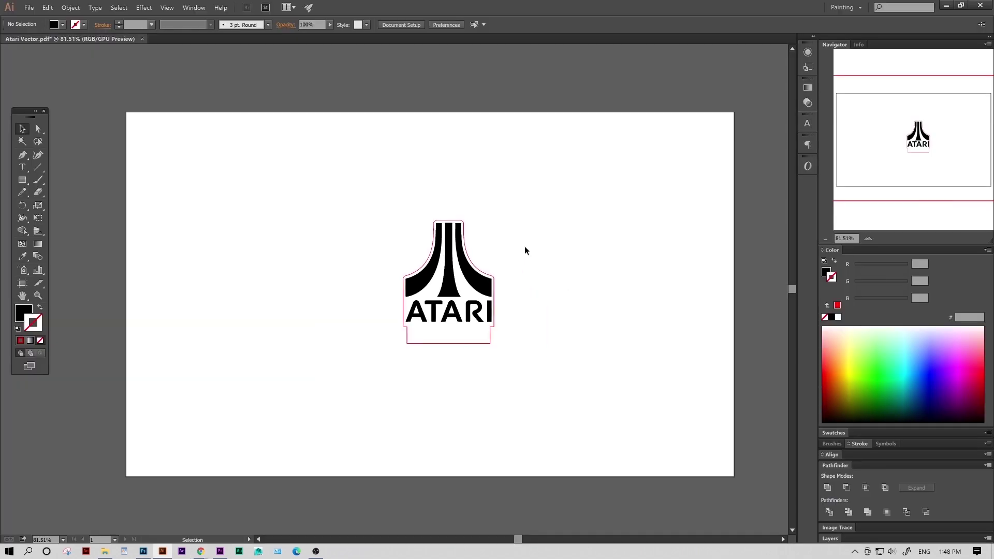
Rasterize the Atari logo at High resolution (300 ppi).
{"action": "left_click", "coordinate": [448, 297]}
{"action": "left_click", "coordinate": [70, 7]}
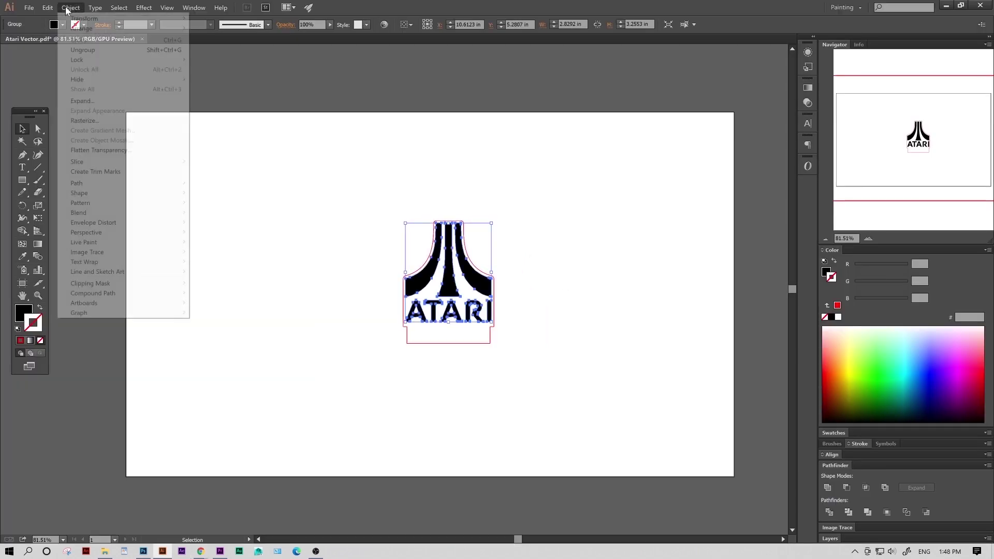
{"action": "left_click", "coordinate": [96, 123]}
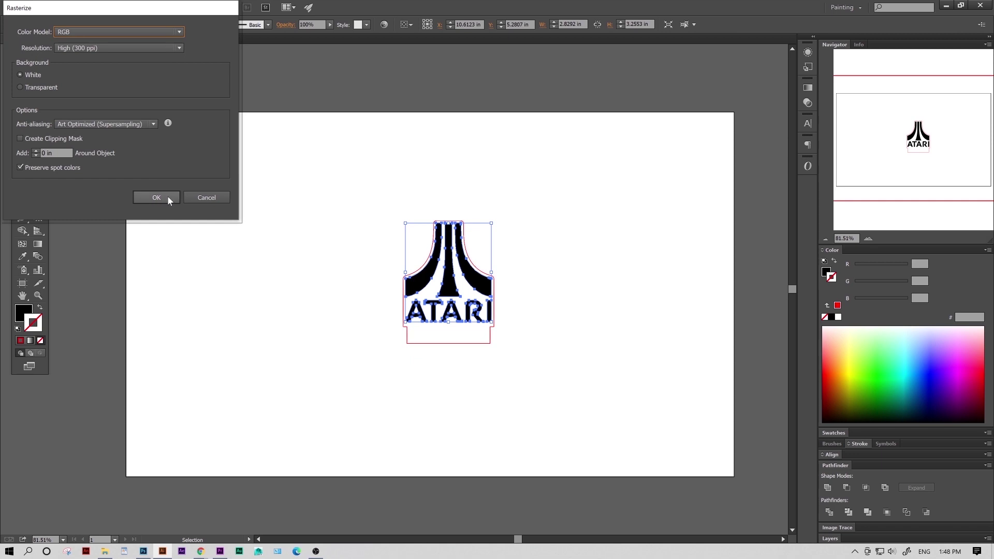
{"action": "left_click", "coordinate": [114, 48]}
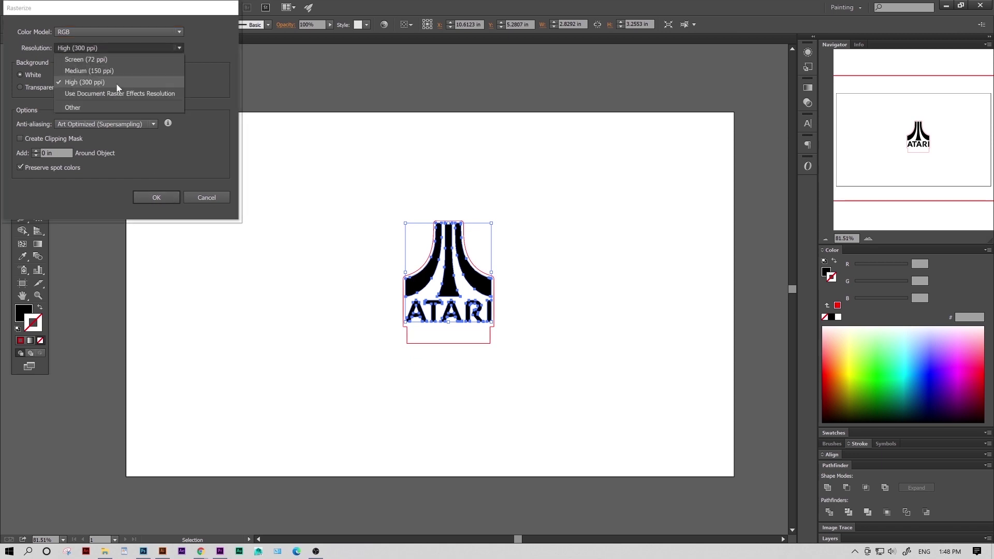
{"action": "left_click", "coordinate": [120, 48]}
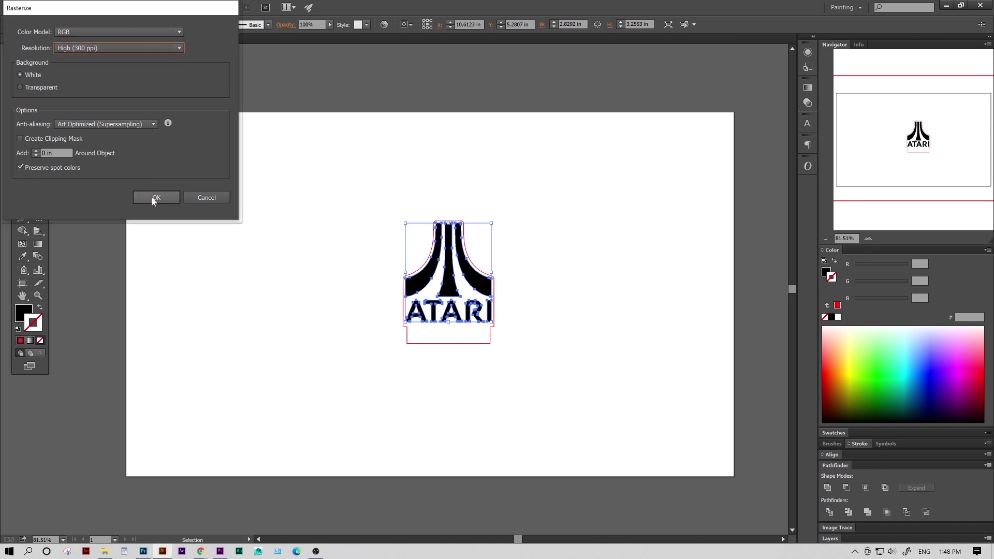
{"action": "left_click", "coordinate": [156, 197]}
{"action": "left_click", "coordinate": [459, 194]}
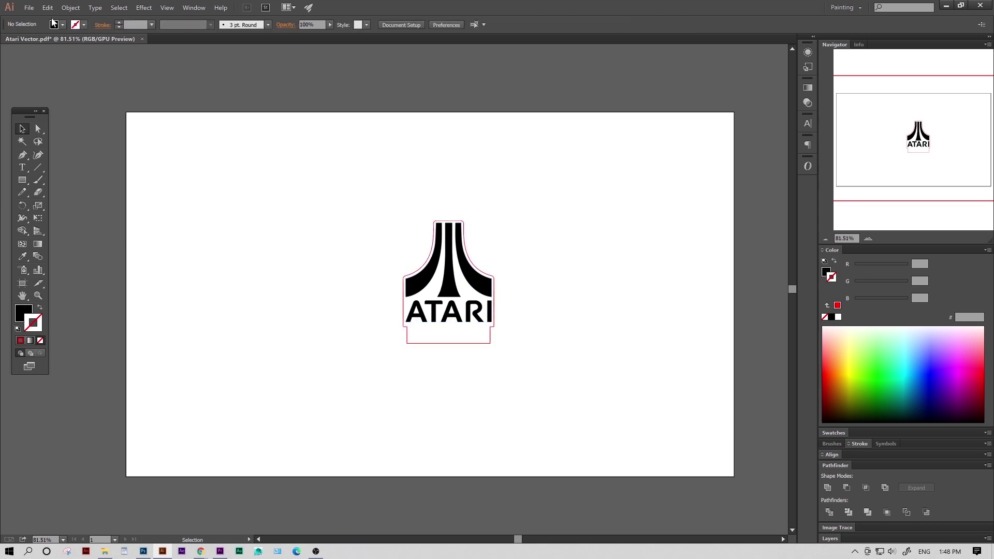
Save the document under the new name 'Atari Both'.
{"action": "left_click", "coordinate": [29, 8]}
{"action": "left_click", "coordinate": [45, 89]}
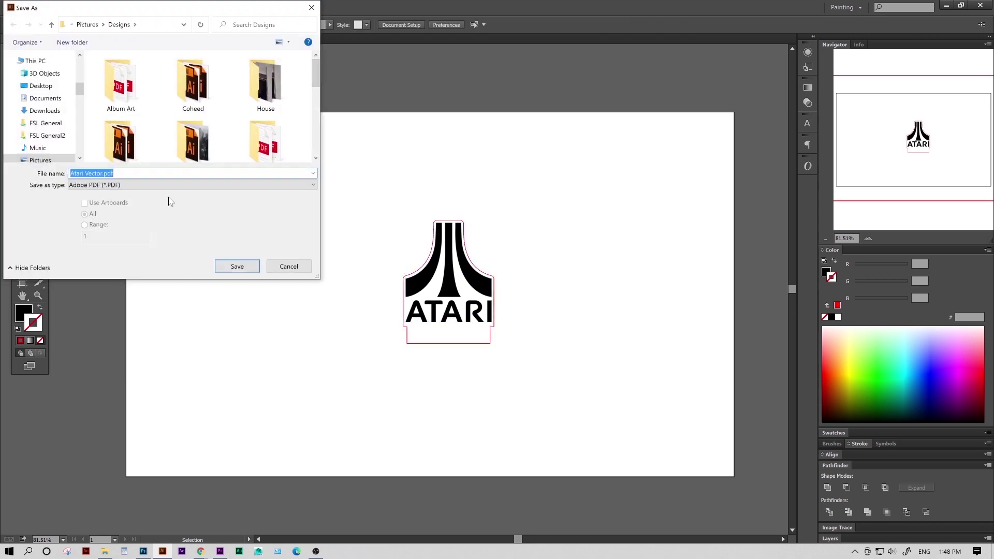
{"action": "type", "text": "Atari"}
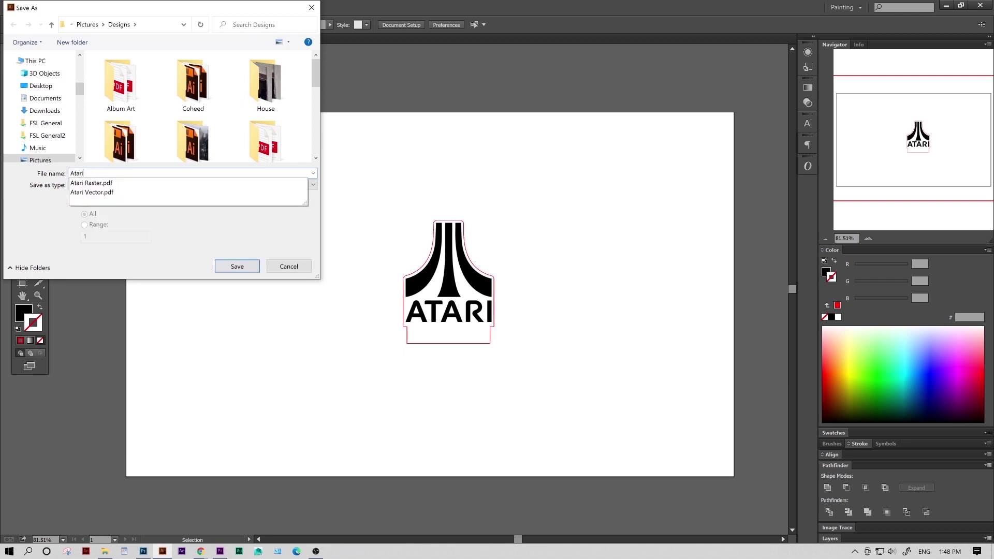
{"action": "type", "text": " Both"}
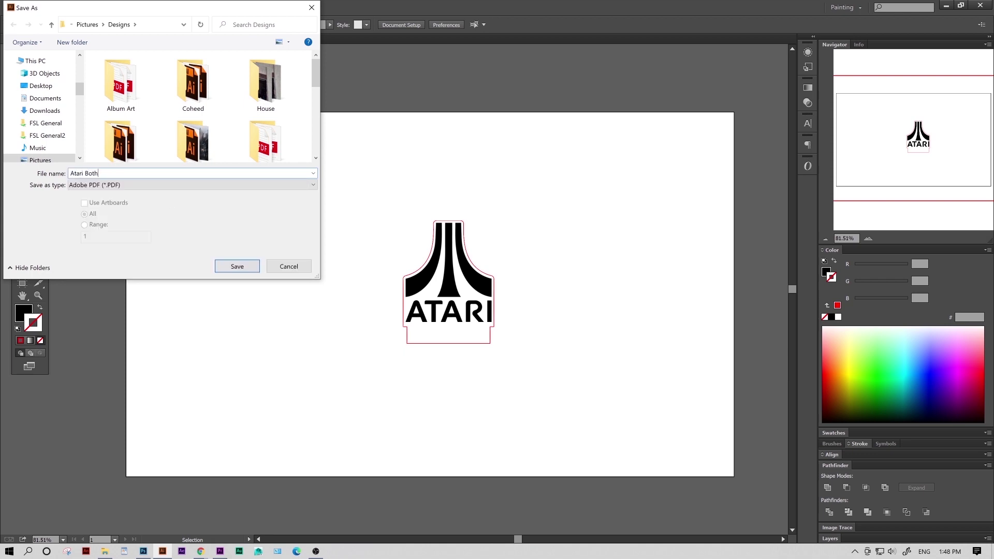
Save Atari Both, import its vector and raster content, and centre the logo on the bed.
{"action": "left_click", "coordinate": [237, 267]}
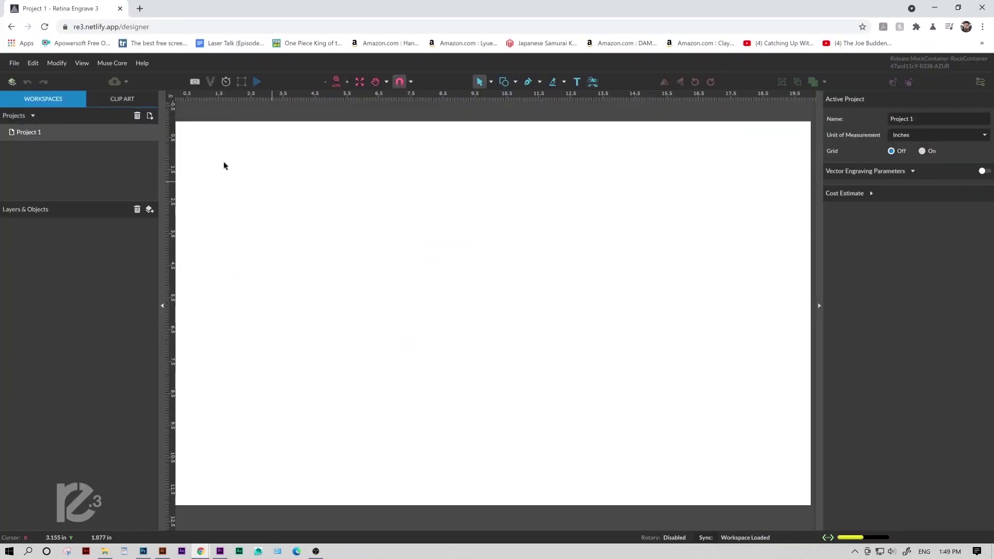
{"action": "left_click", "coordinate": [14, 63]}
{"action": "mouse_move", "coordinate": [58, 129]}
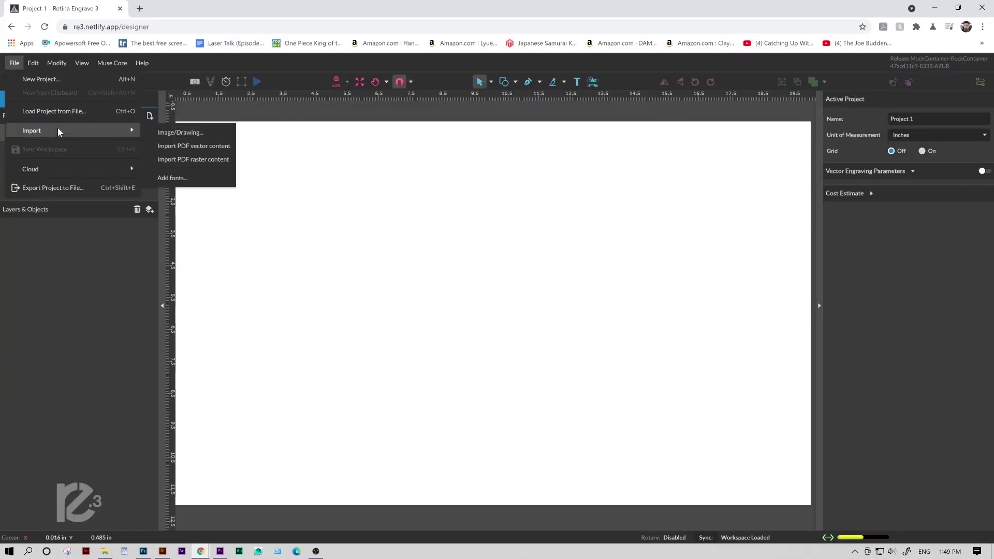
{"action": "left_click", "coordinate": [182, 133]}
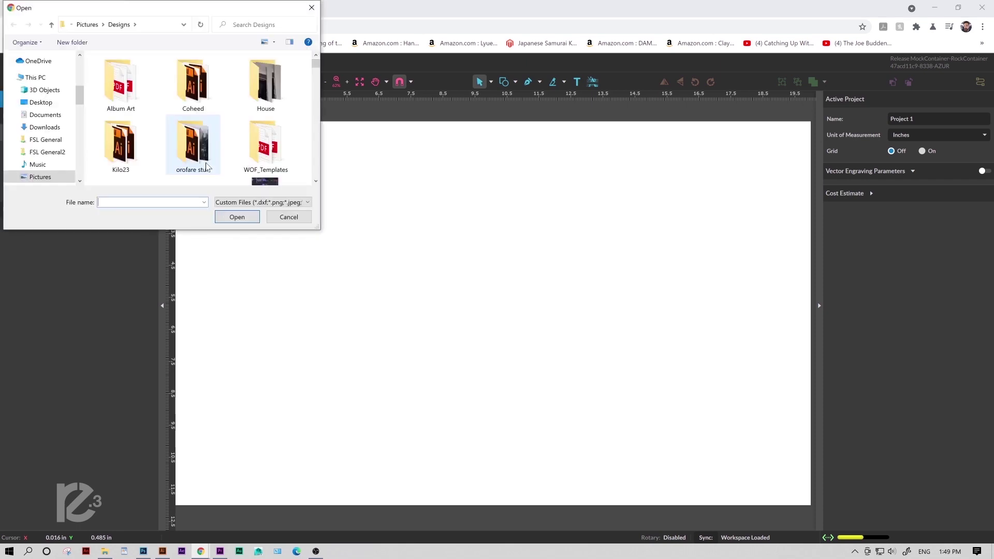
{"action": "type", "text": "ata"}
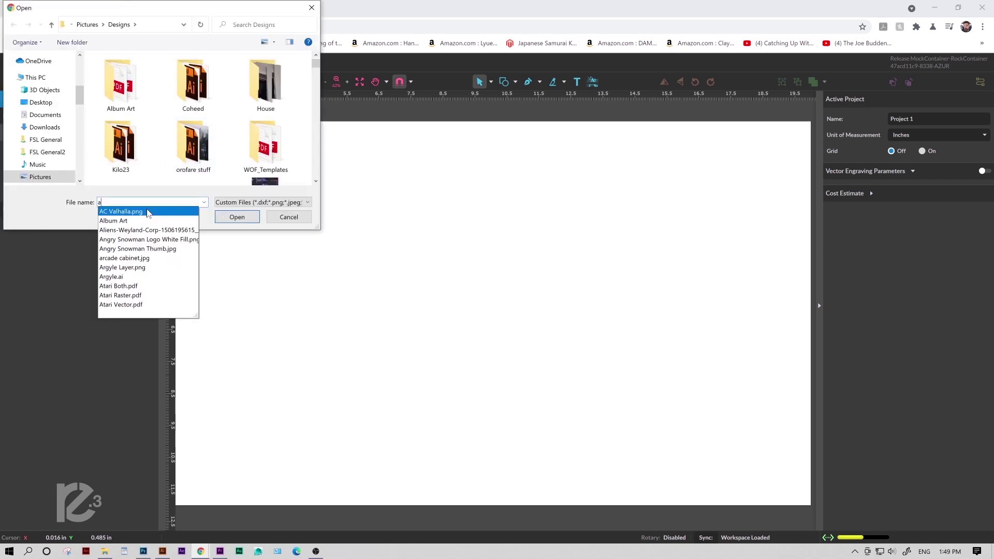
{"action": "left_click", "coordinate": [137, 212]}
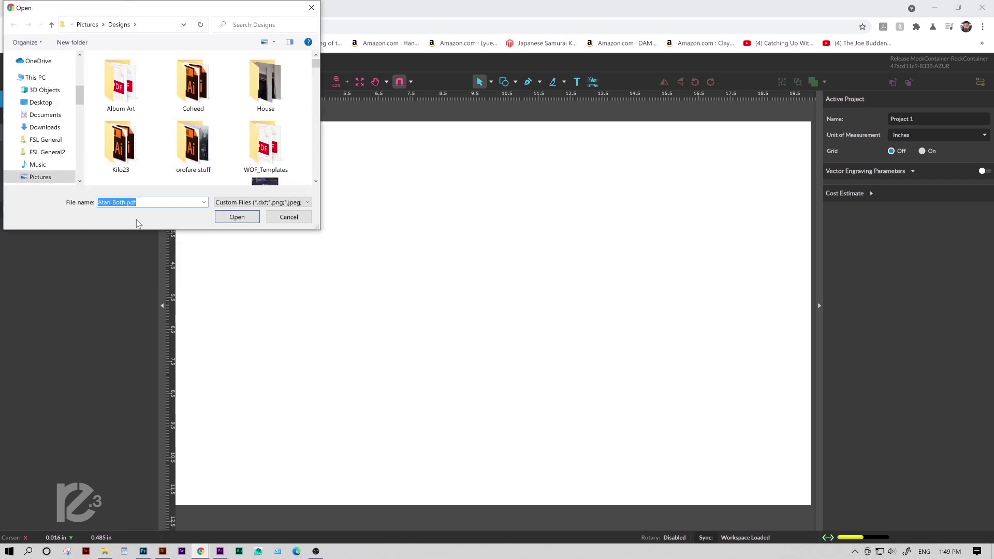
{"action": "left_click", "coordinate": [236, 217]}
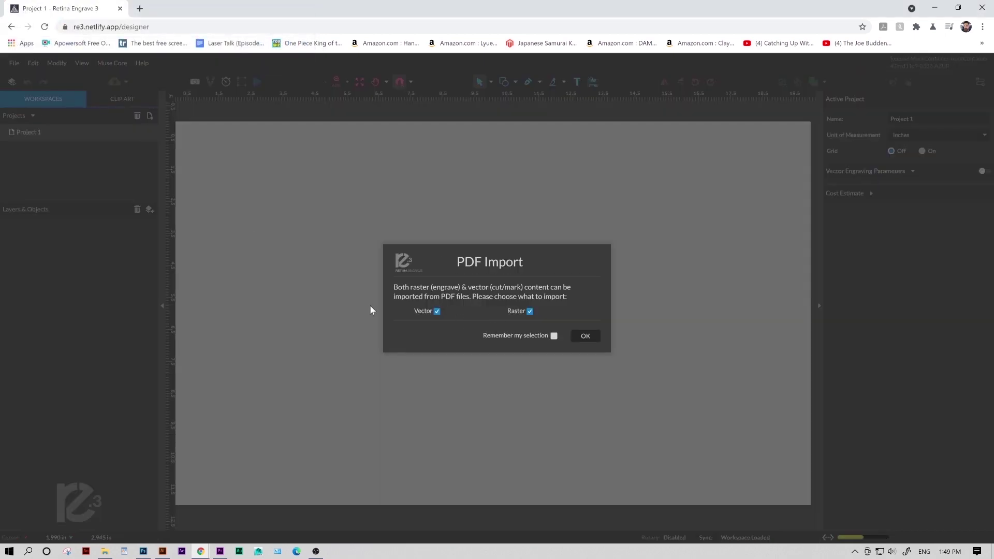
{"action": "left_click", "coordinate": [583, 336]}
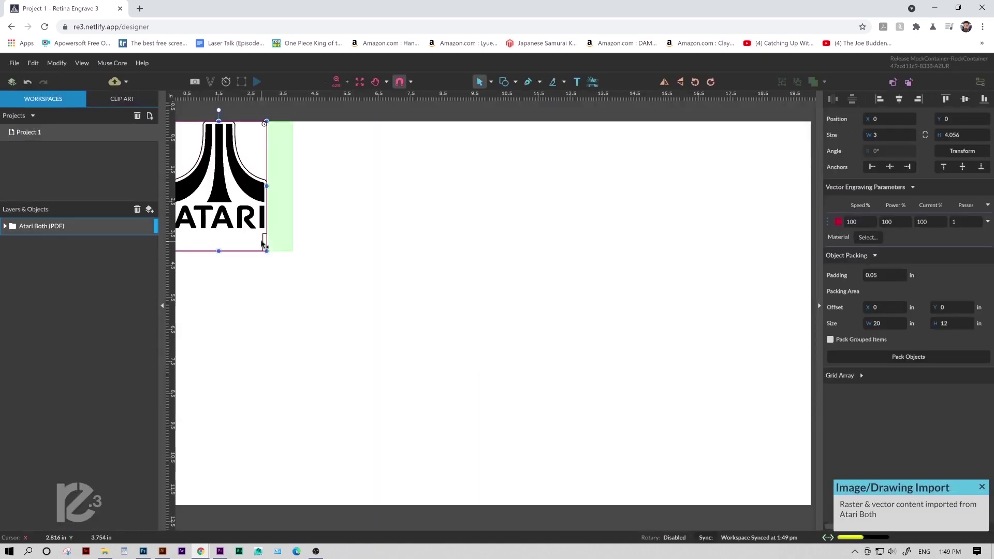
{"action": "left_click_drag", "start_coordinate": [265, 245], "coordinate": [566, 335]}
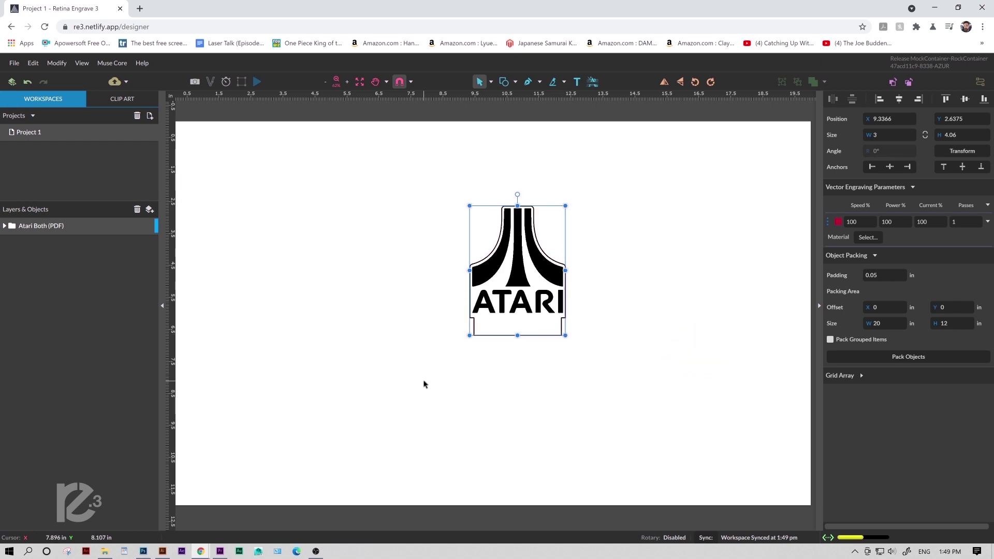
Select the logo's raster layer and lower its threshold to 51.
{"action": "left_click", "coordinate": [425, 384]}
{"action": "left_click", "coordinate": [517, 334]}
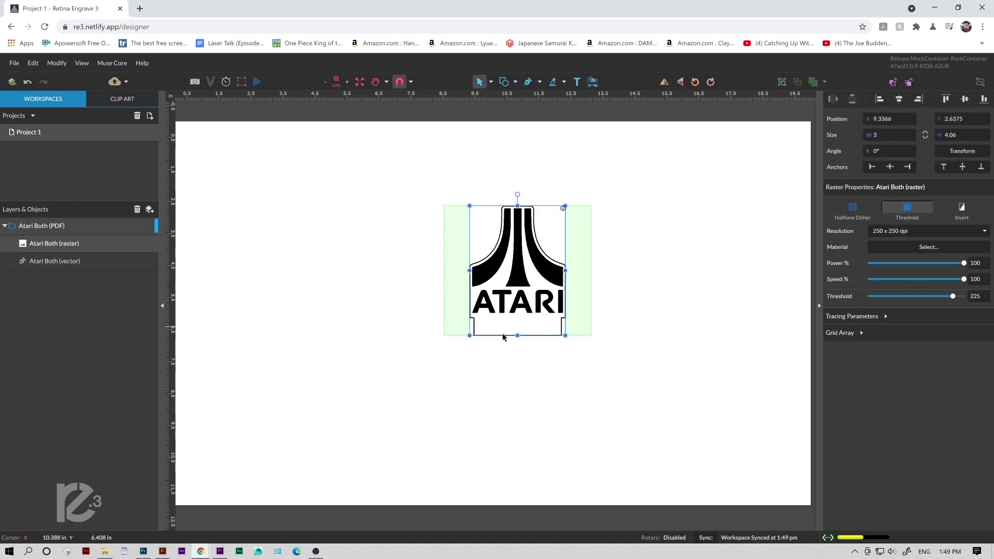
{"action": "left_click", "coordinate": [40, 245]}
{"action": "left_click_drag", "start_coordinate": [952, 297], "coordinate": [906, 299]}
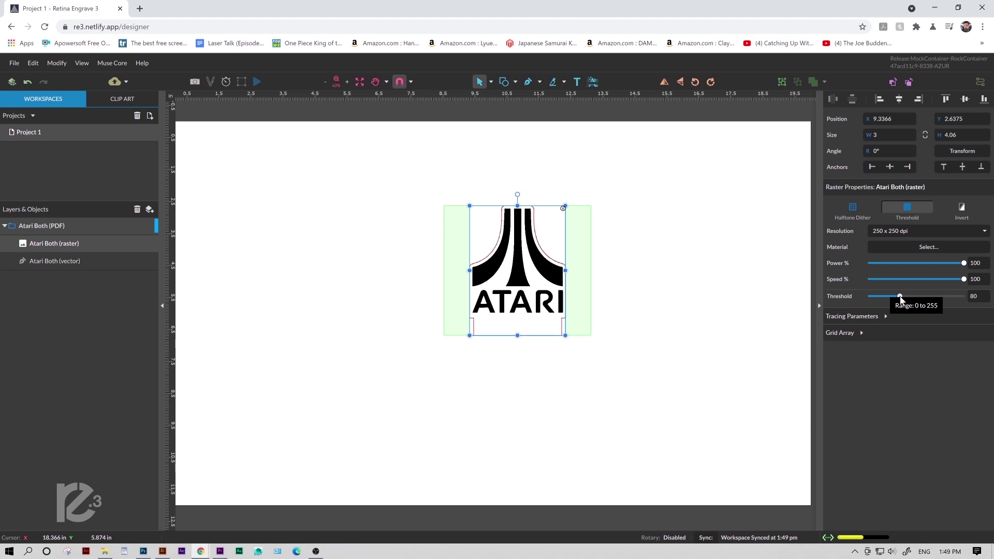
{"action": "left_click", "coordinate": [346, 84]}
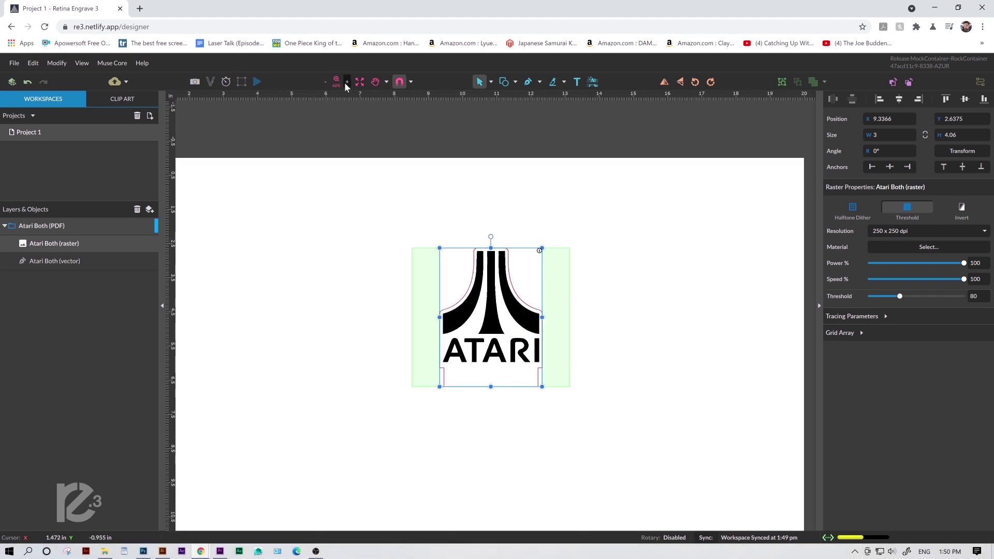
{"action": "left_click", "coordinate": [346, 83]}
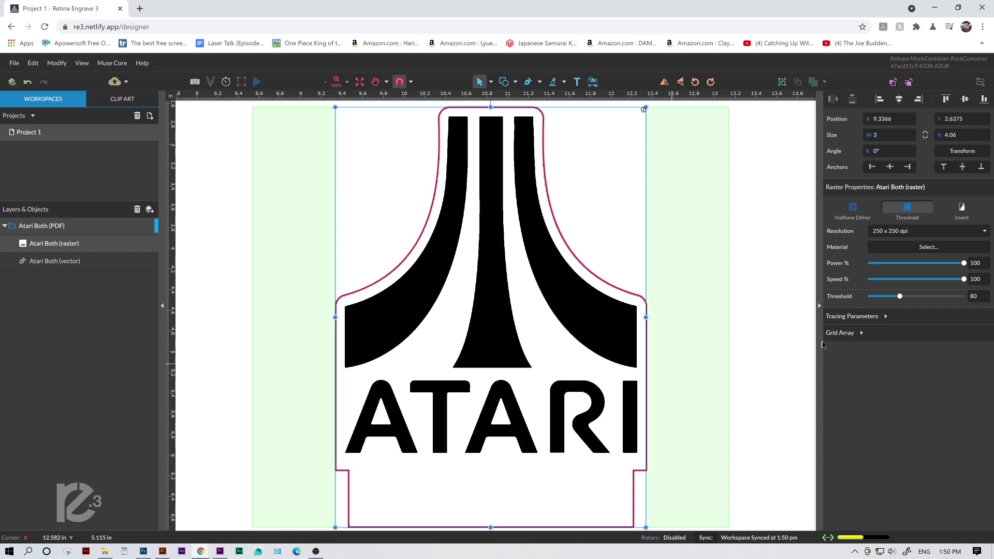
{"action": "left_click_drag", "start_coordinate": [890, 299], "coordinate": [889, 299]}
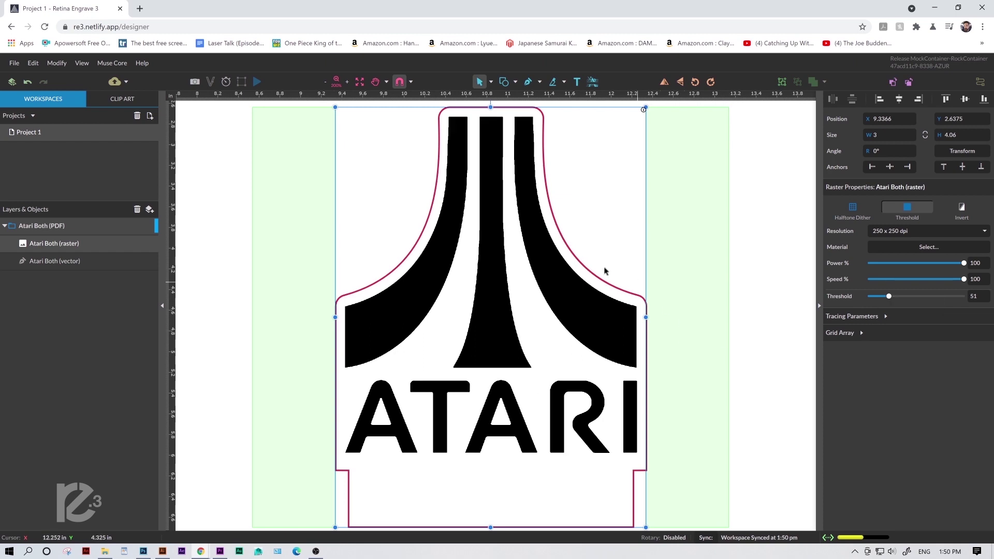
Deselect the raster logo and zoom back out to see the whole bed.
{"action": "left_click", "coordinate": [234, 265]}
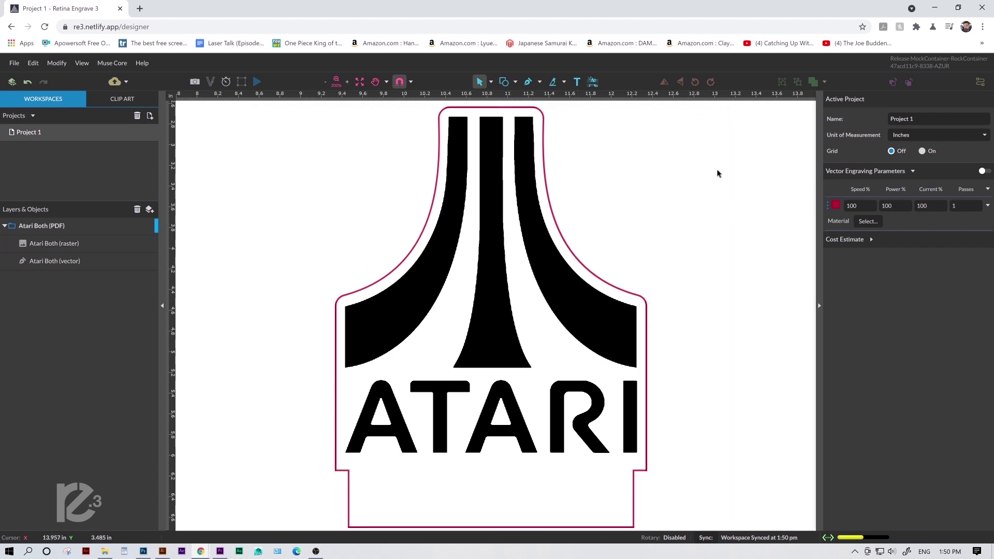
{"action": "left_click", "coordinate": [325, 83]}
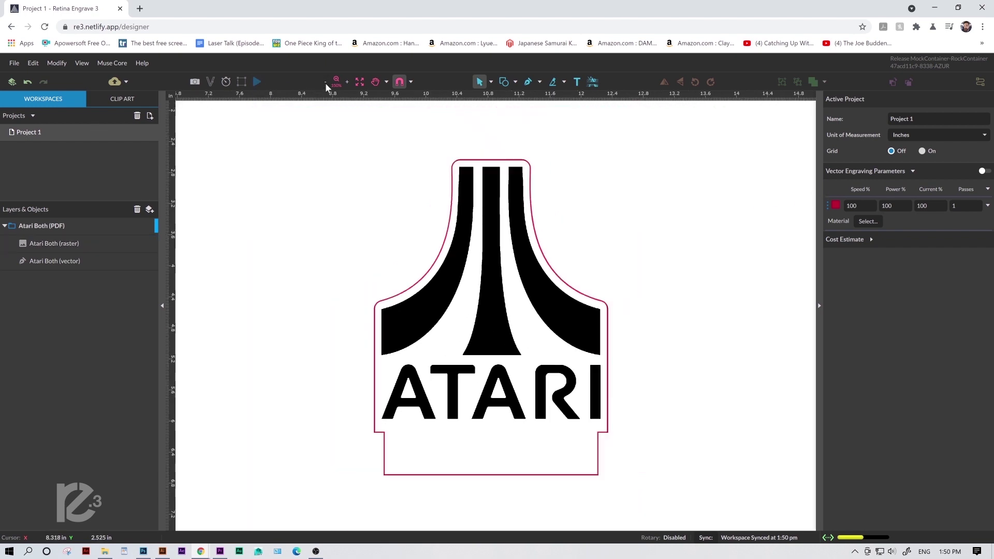
{"action": "left_click", "coordinate": [325, 83]}
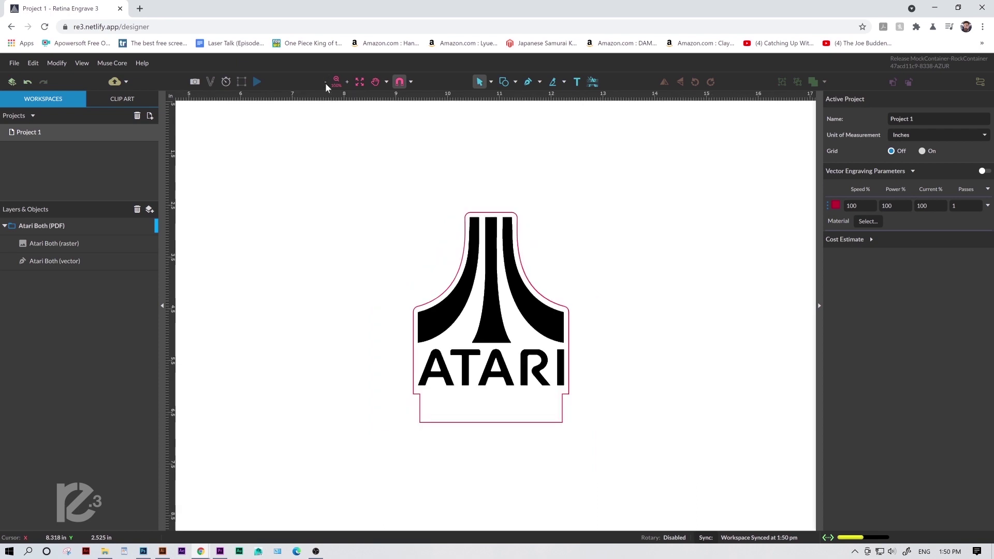
{"action": "left_click", "coordinate": [325, 83]}
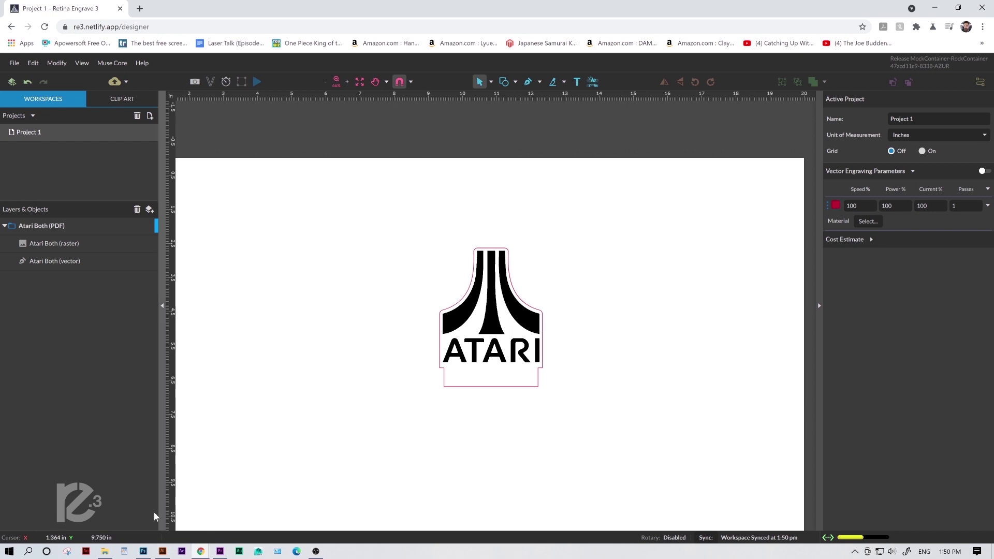
In Illustrator, try yellow and then cyan as the logo outline's stroke colour.
{"action": "left_click", "coordinate": [163, 551]}
{"action": "left_click", "coordinate": [442, 342]}
{"action": "double_click", "coordinate": [30, 327]}
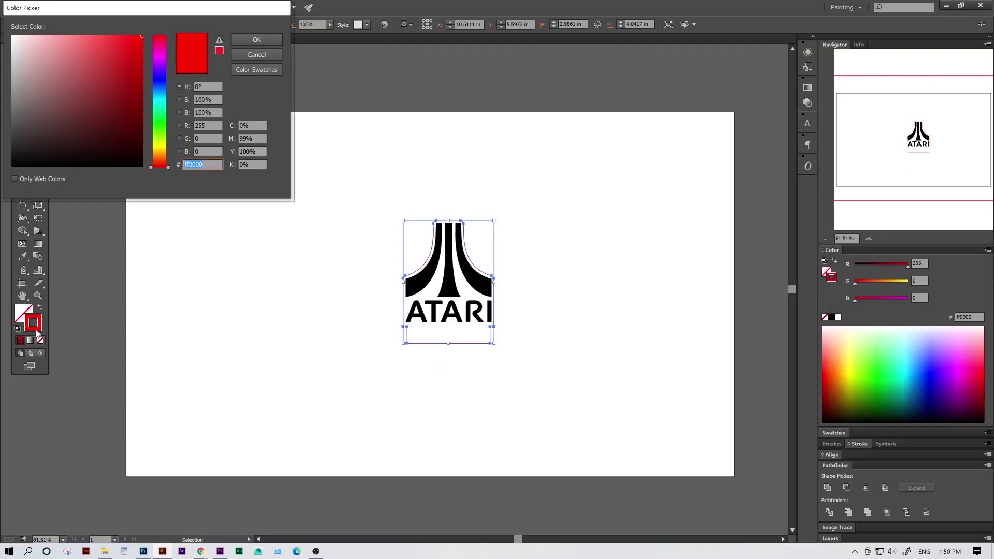
{"action": "left_click", "coordinate": [162, 146]}
{"action": "left_click", "coordinate": [257, 39]}
{"action": "left_click", "coordinate": [251, 290]}
{"action": "left_click", "coordinate": [428, 345]}
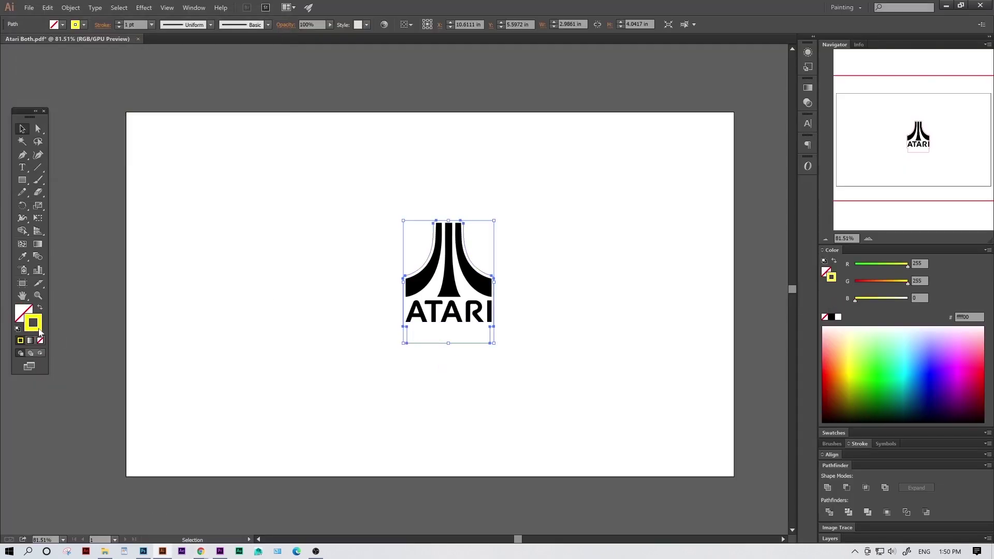
{"action": "double_click", "coordinate": [40, 329]}
{"action": "left_click", "coordinate": [164, 103]}
{"action": "left_click", "coordinate": [260, 38]}
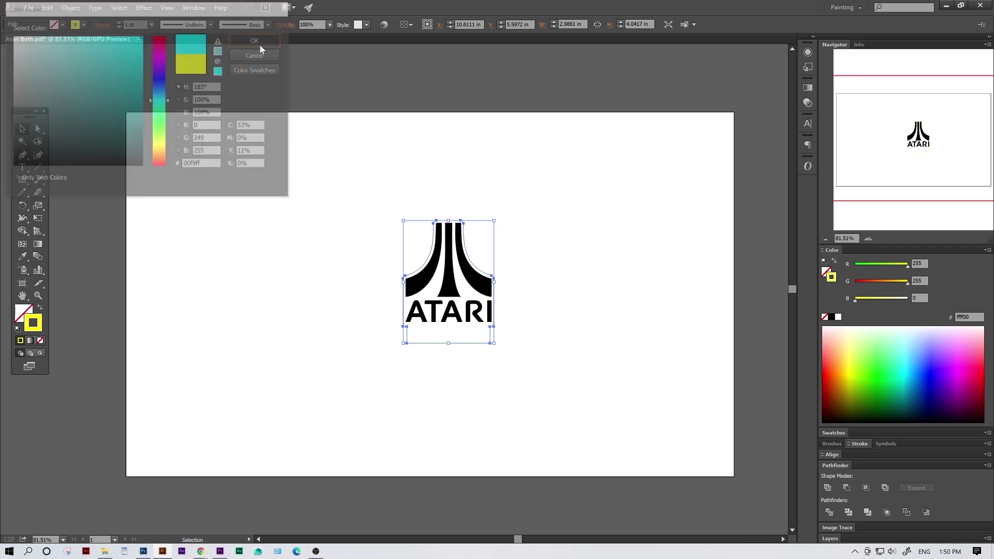
Set the outline stroke to white (ffffff) and save the logo as a PDF.
{"action": "left_click", "coordinate": [537, 315]}
{"action": "left_click", "coordinate": [405, 343]}
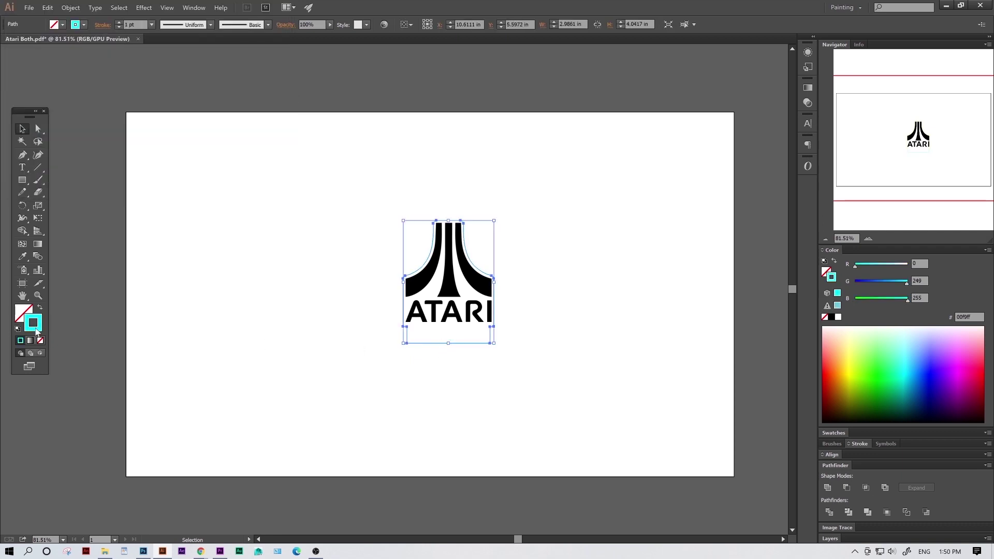
{"action": "double_click", "coordinate": [36, 330]}
{"action": "type", "text": "ffffff"}
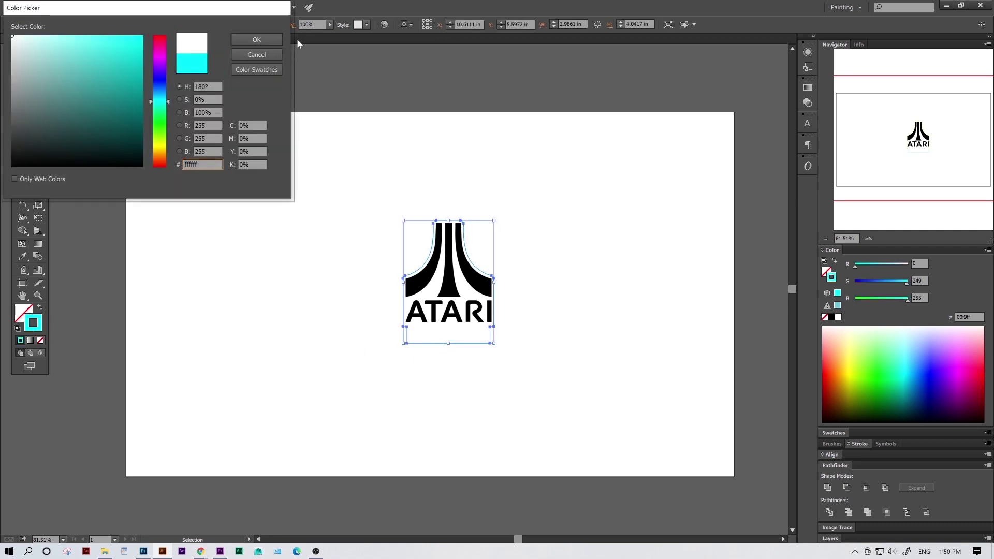
{"action": "left_click", "coordinate": [259, 40]}
{"action": "left_click", "coordinate": [299, 244]}
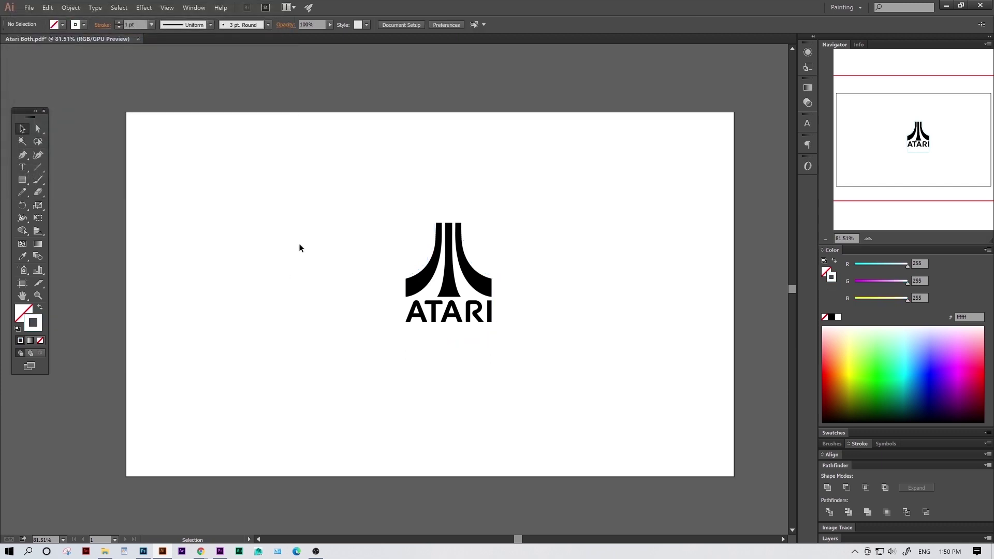
{"action": "left_click", "coordinate": [29, 8]}
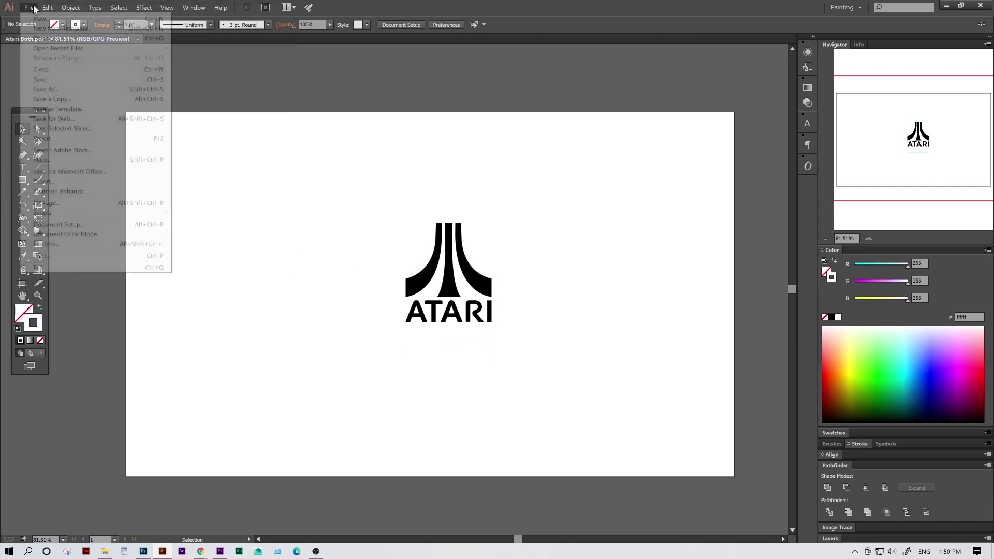
{"action": "left_click", "coordinate": [41, 83]}
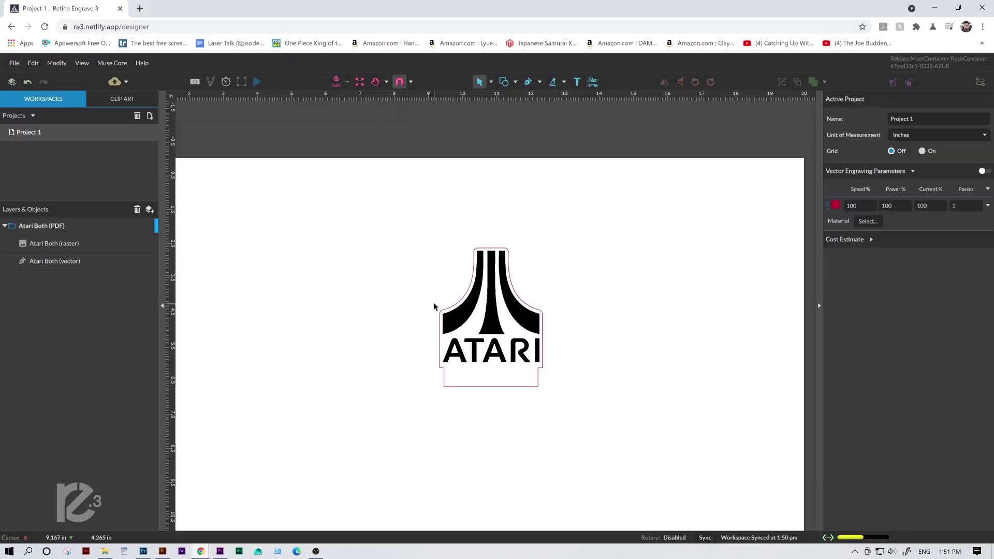
Delete the old logo, re-import Atari Both PDF with raster and vector content, and fit the view.
{"action": "left_click", "coordinate": [32, 226]}
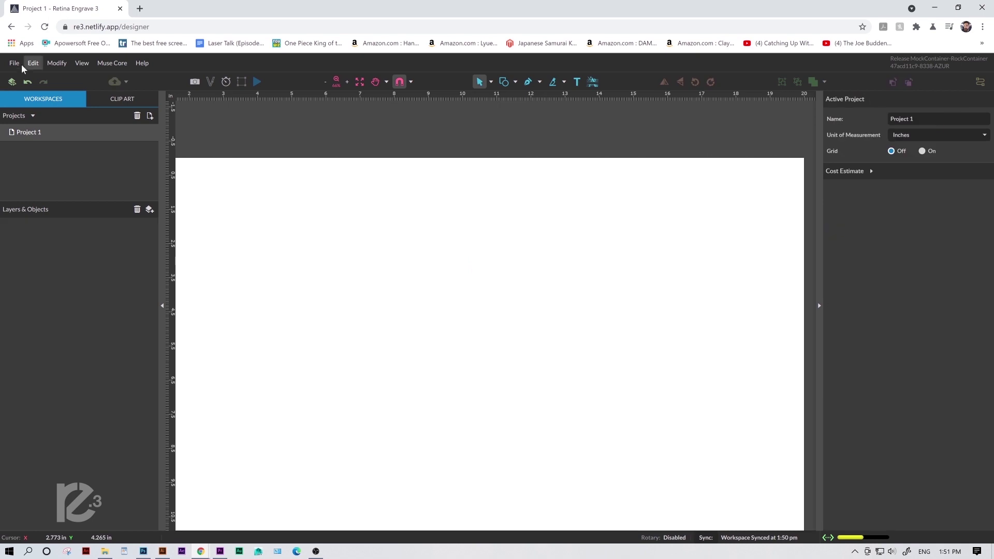
{"action": "left_click", "coordinate": [15, 62]}
{"action": "mouse_move", "coordinate": [31, 131]}
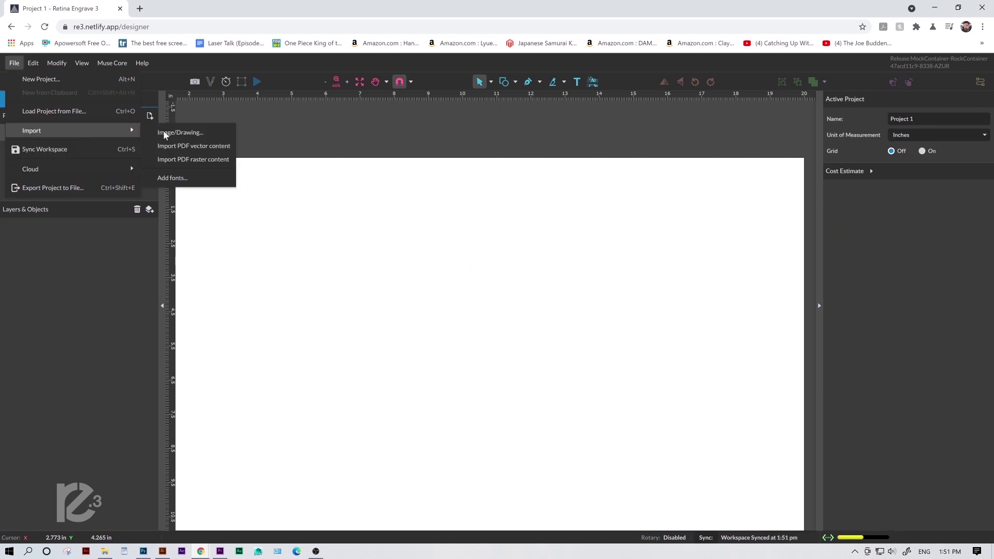
{"action": "left_click", "coordinate": [187, 136]}
{"action": "type", "text": "A"}
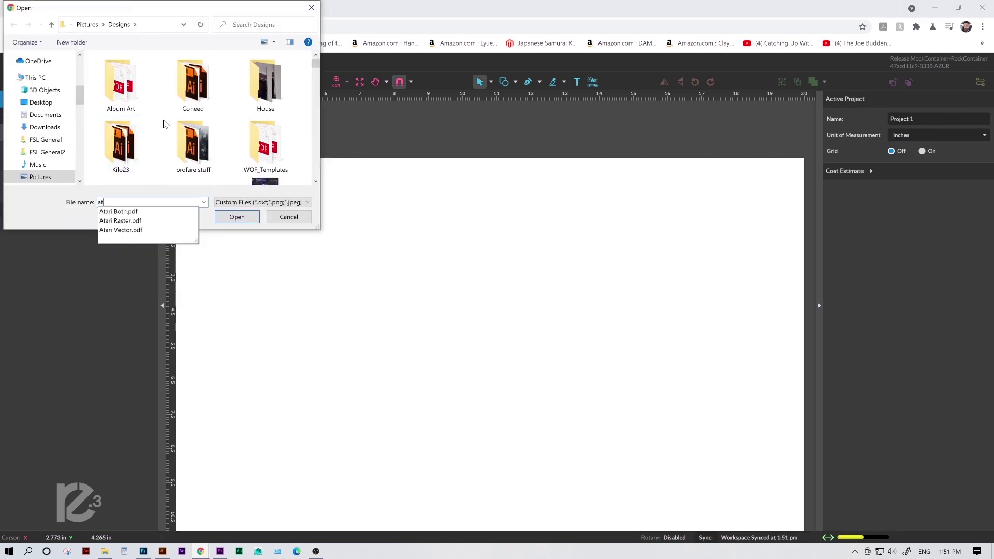
{"action": "key", "text": "Down"}
{"action": "key", "text": "Return"}
{"action": "key", "text": "Return"}
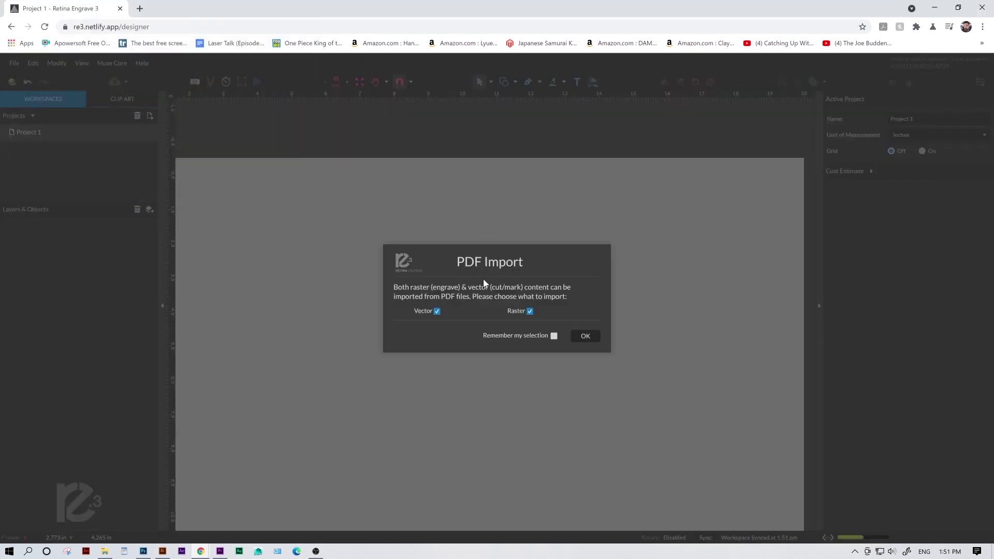
{"action": "left_click", "coordinate": [574, 335]}
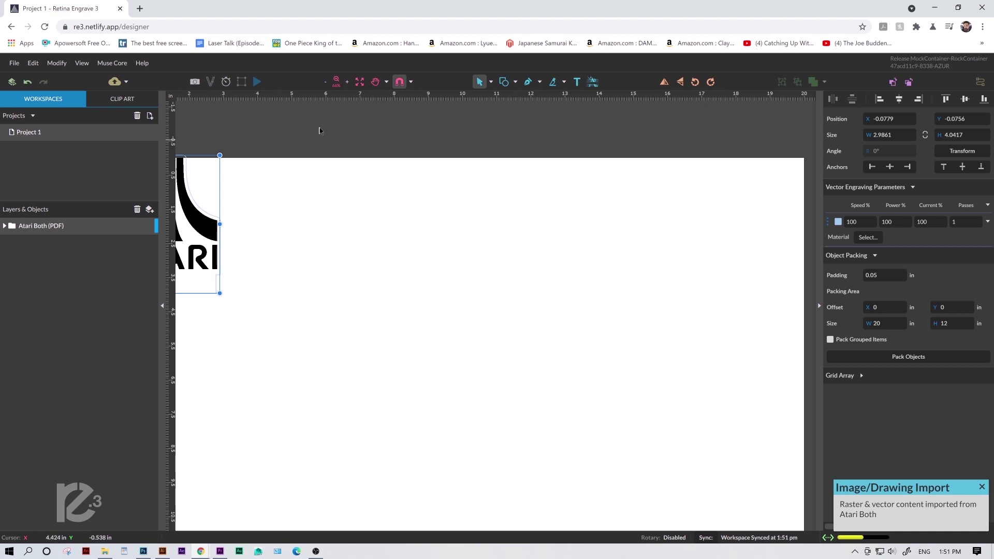
{"action": "left_click", "coordinate": [359, 83]}
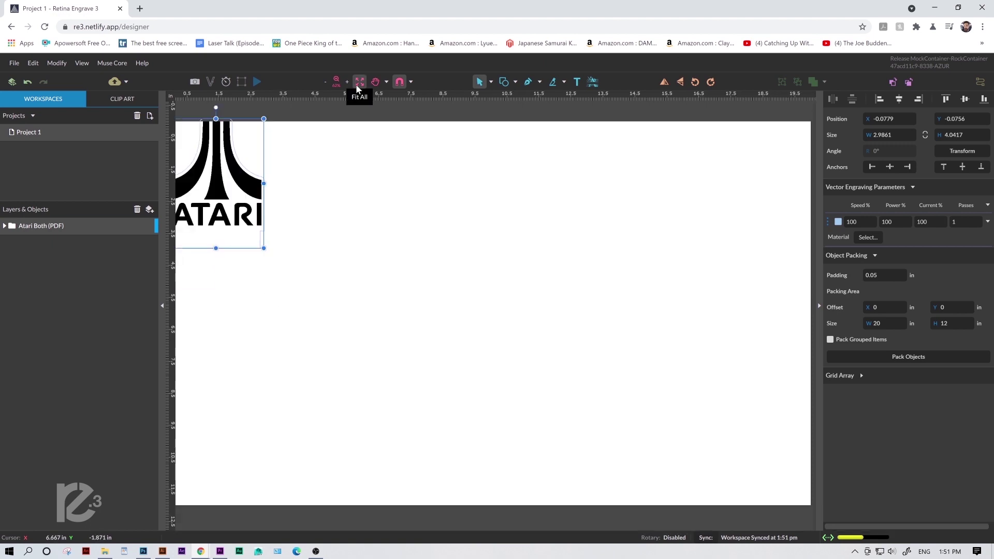
{"action": "left_click", "coordinate": [325, 81]}
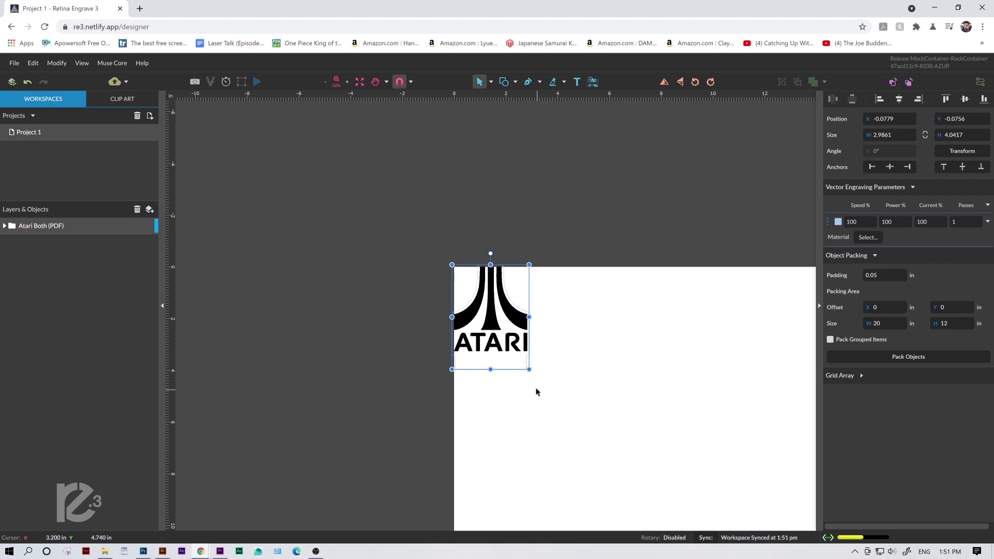